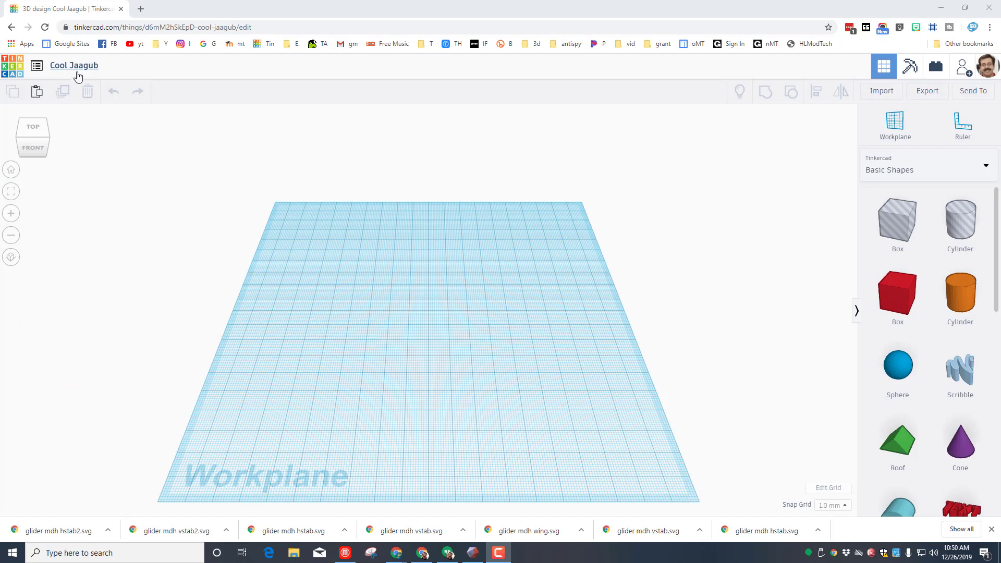
Rename the design "glider mdh v3"
click(79, 69)
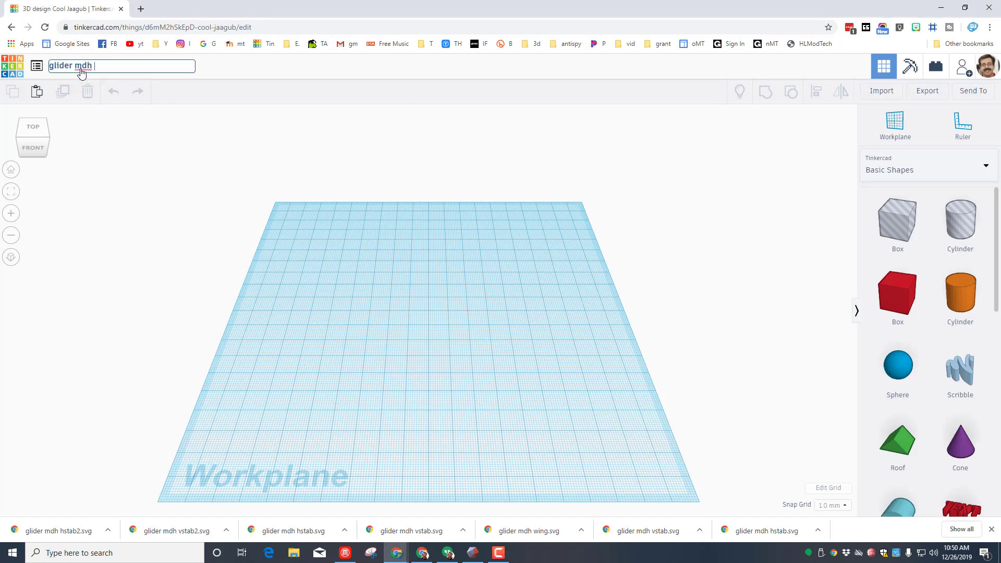
text(glider mdh v3)
key(Return)
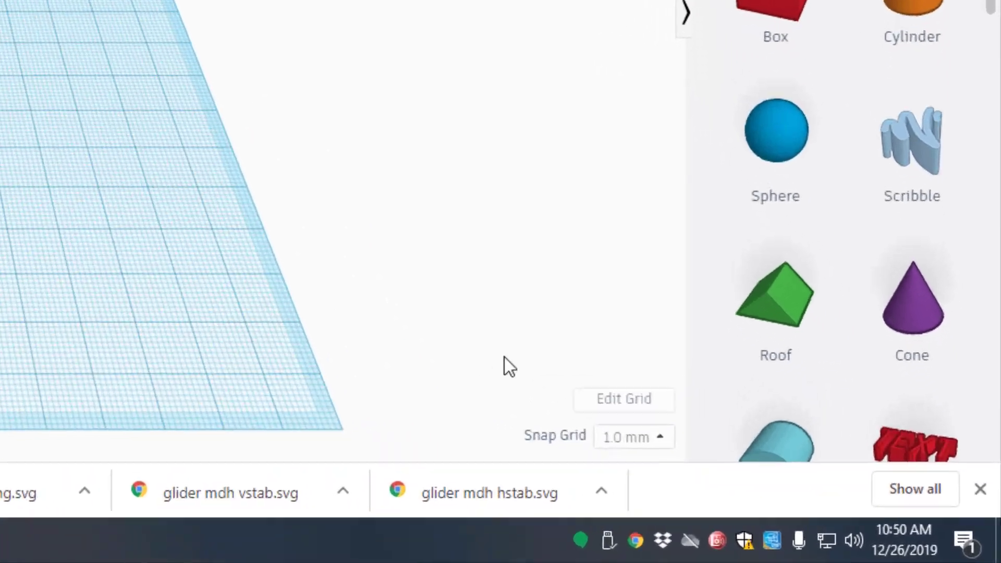
Resize the workplane grid to a width of 480 mm and a length of 280 mm
click(821, 490)
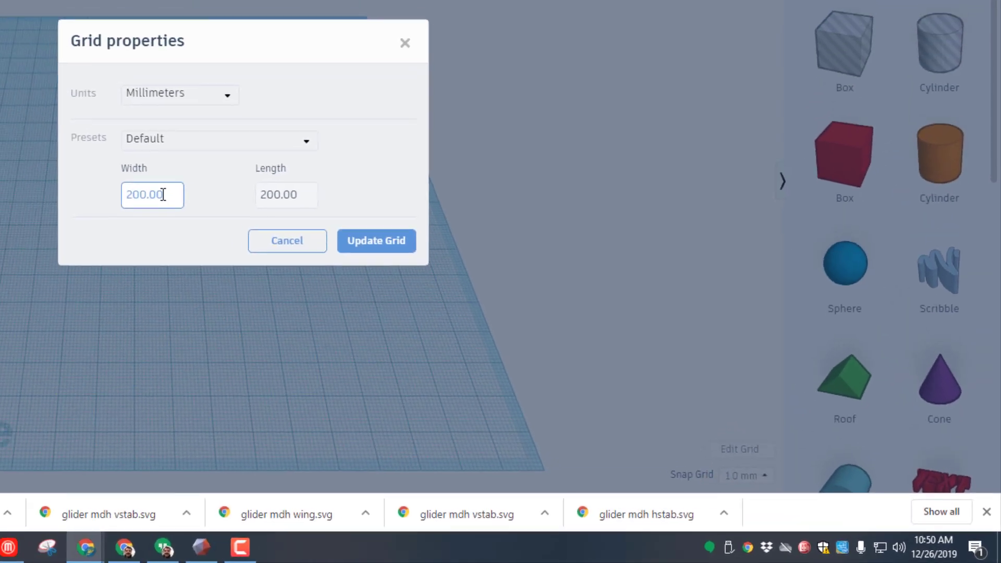
click(175, 202)
key(BackSpace)
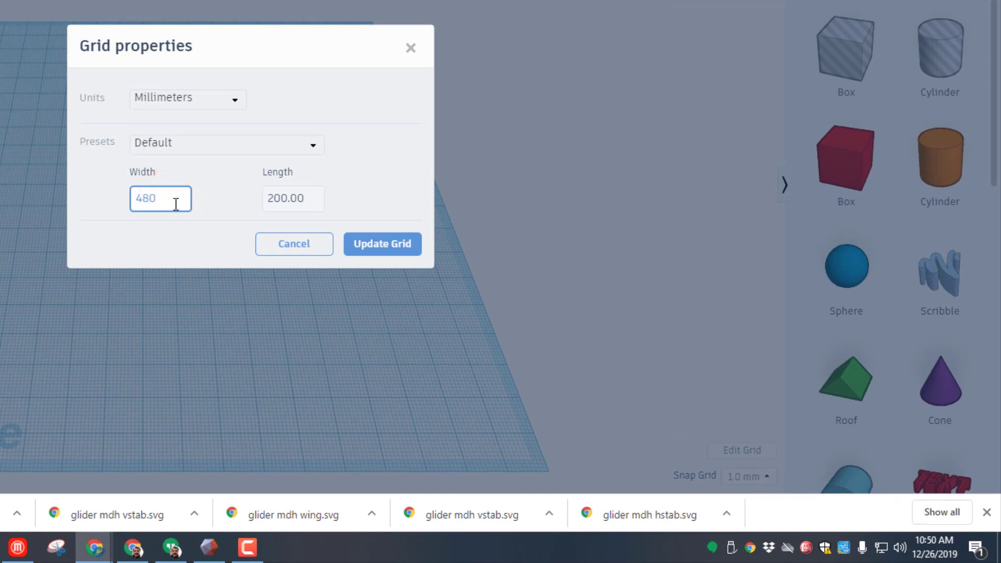
click(306, 198)
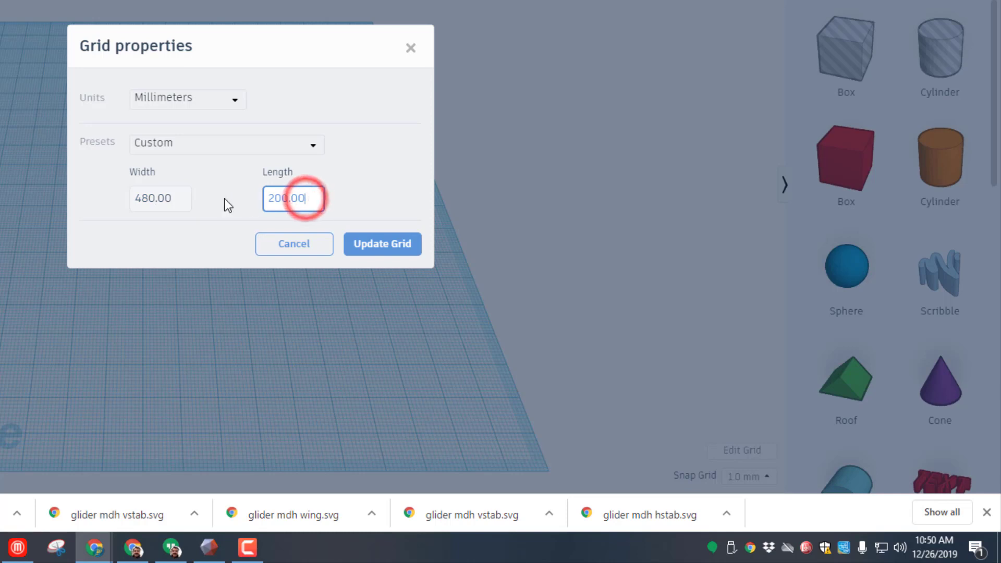
click(312, 198)
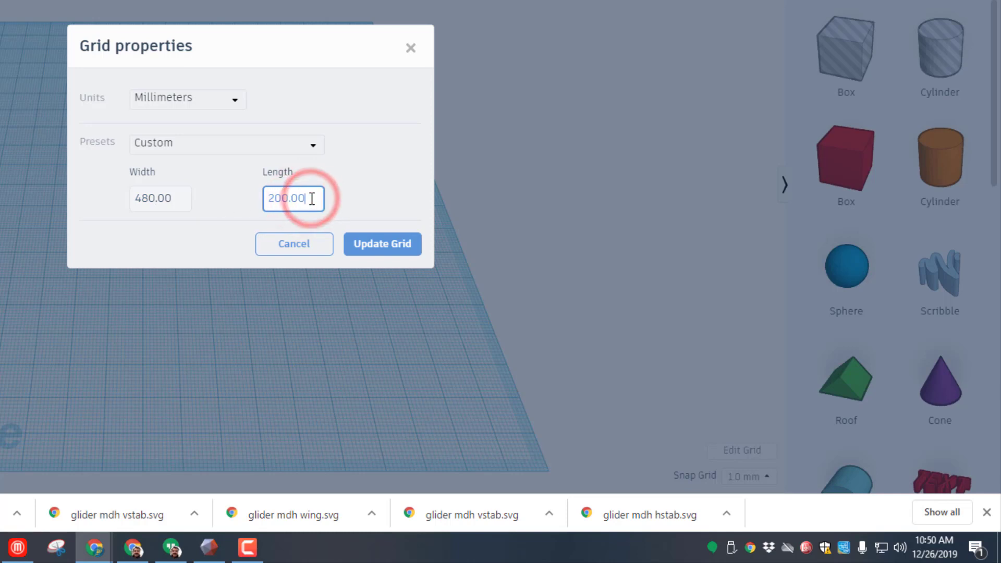
key(BackSpace)
key(BackSpace)
key(BackSpace)
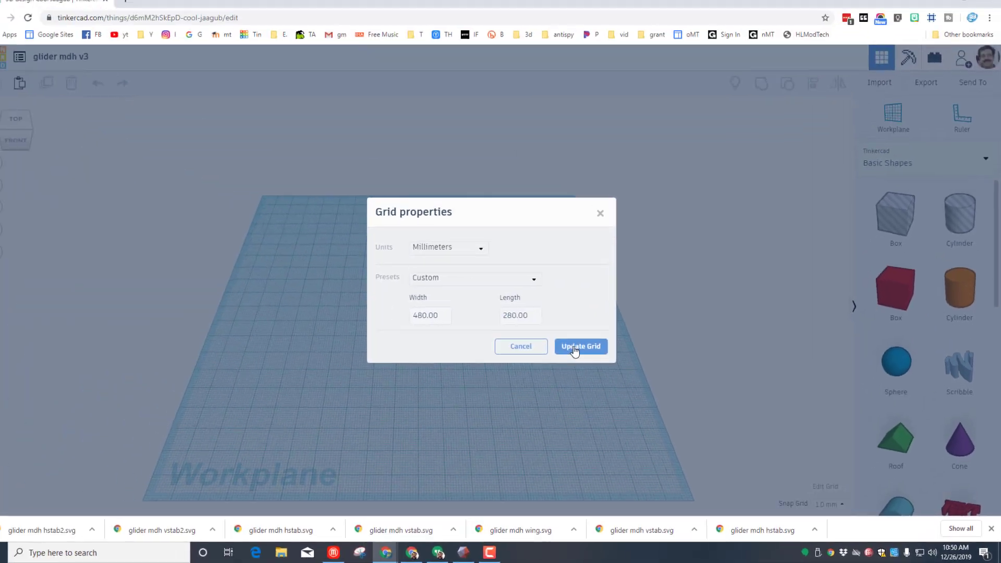
click(382, 243)
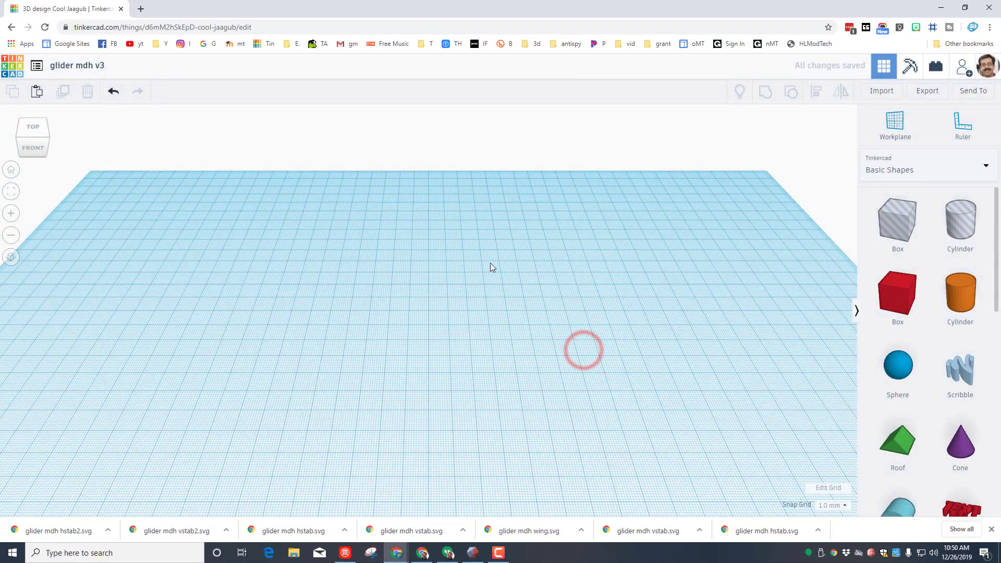
Place a solid box in the rear half of the workplane and make it 270 mm long
scroll(490, 263, down, 3)
right_drag(486, 275, 482, 304)
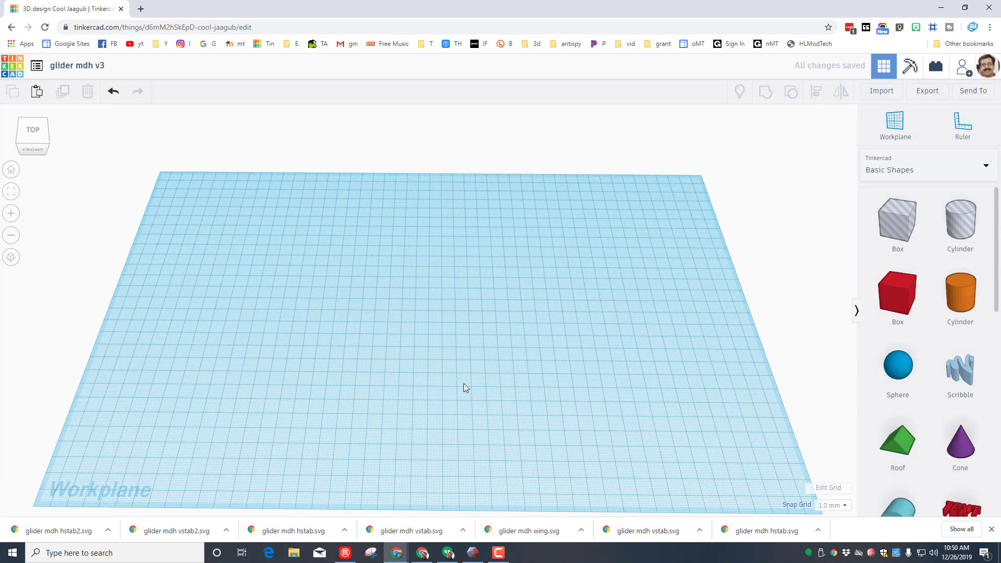
right_drag(577, 304, 869, 308)
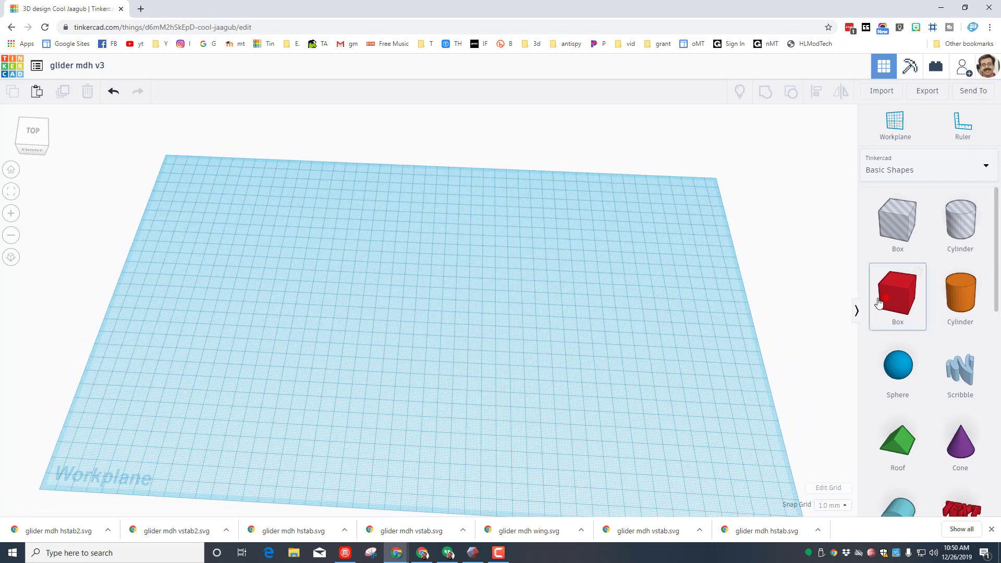
drag(879, 303, 272, 252)
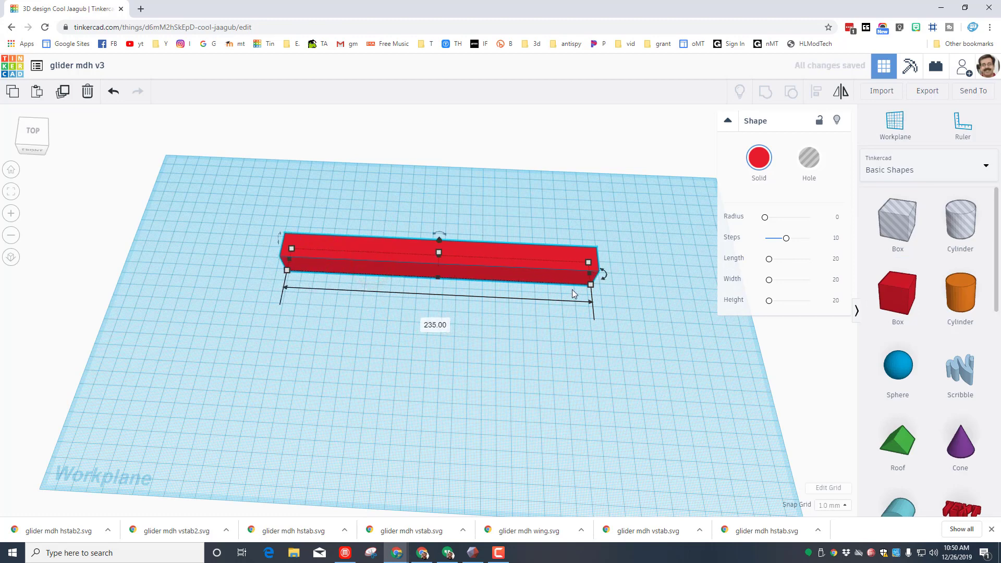
click(433, 325)
text(270)
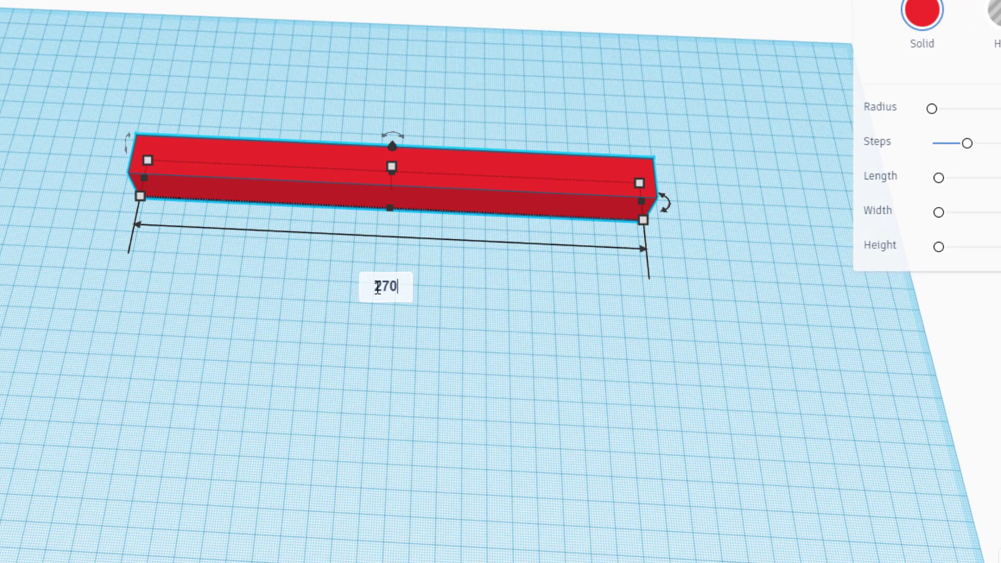
key(Return)
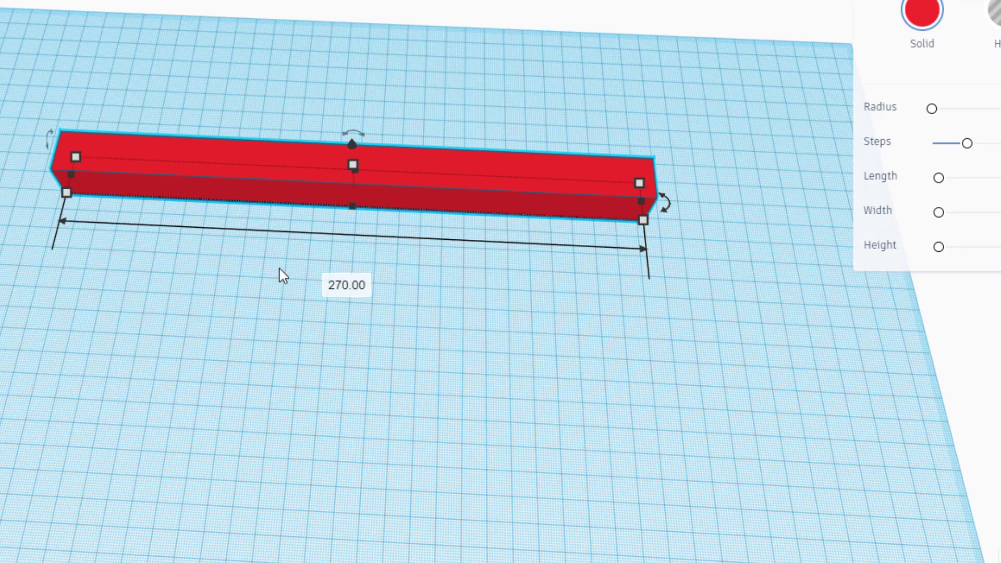
Set the long bar's depth to 12 mm and its height to 4 mm
click(645, 222)
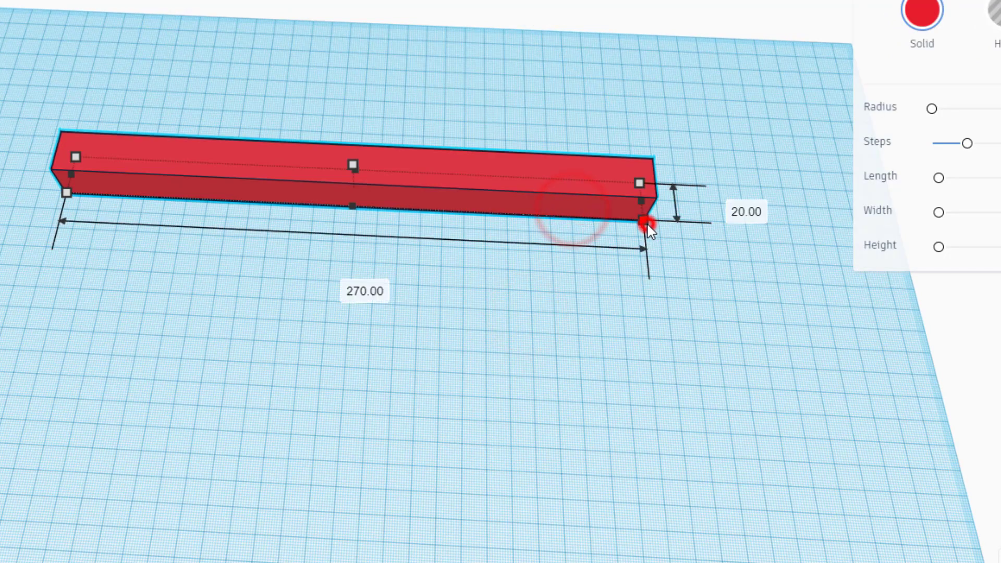
click(728, 205)
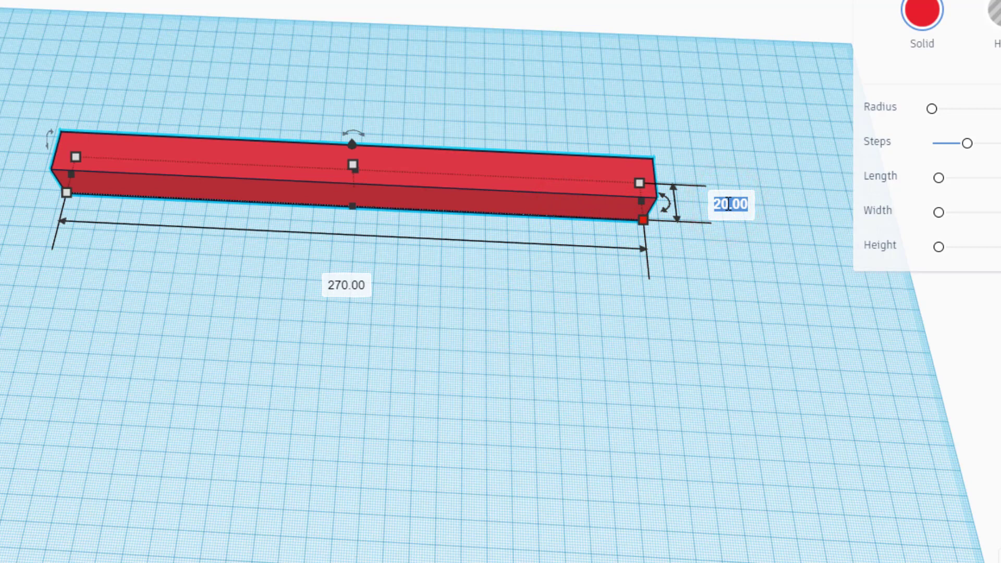
key(Return)
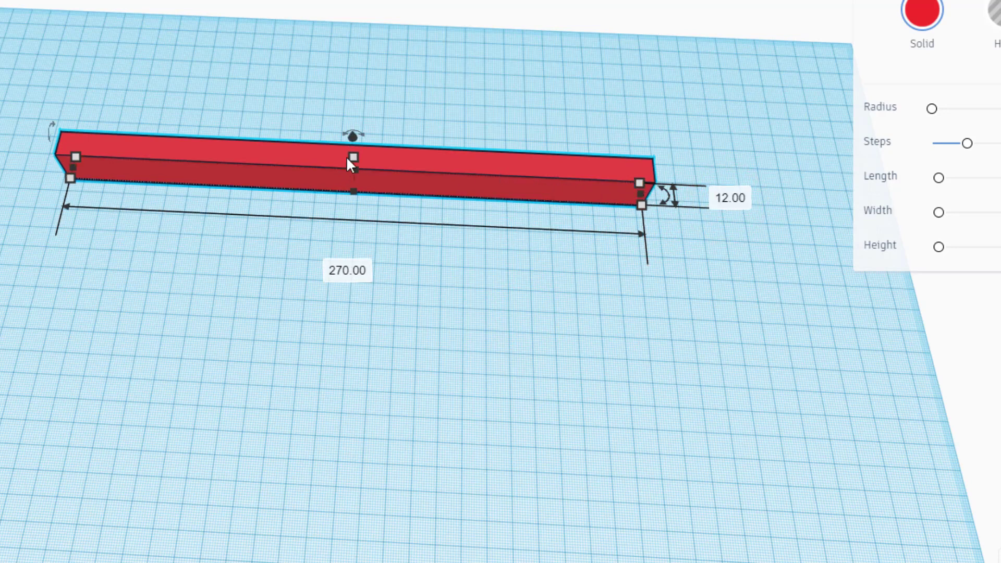
click(351, 157)
click(424, 168)
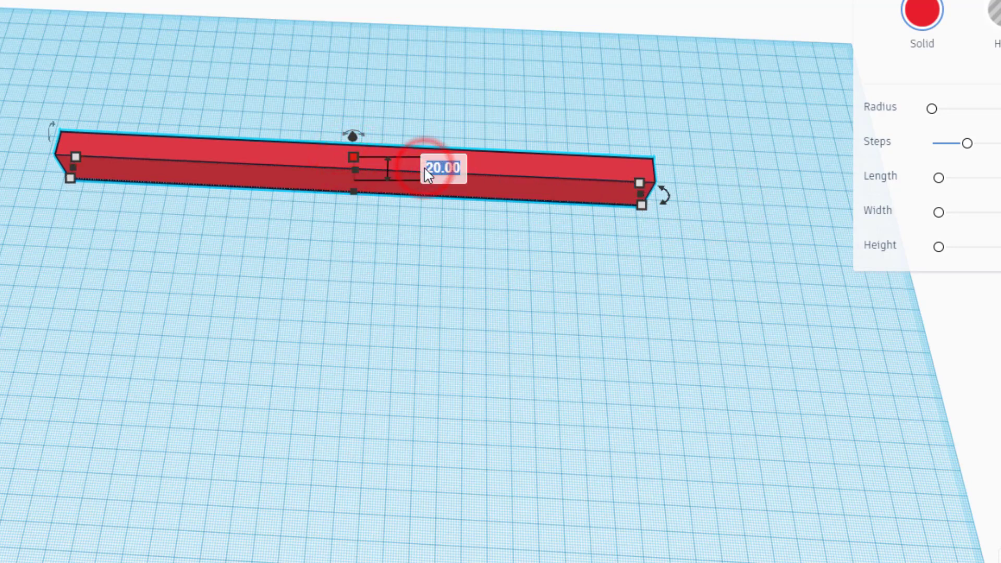
text(4)
key(Return)
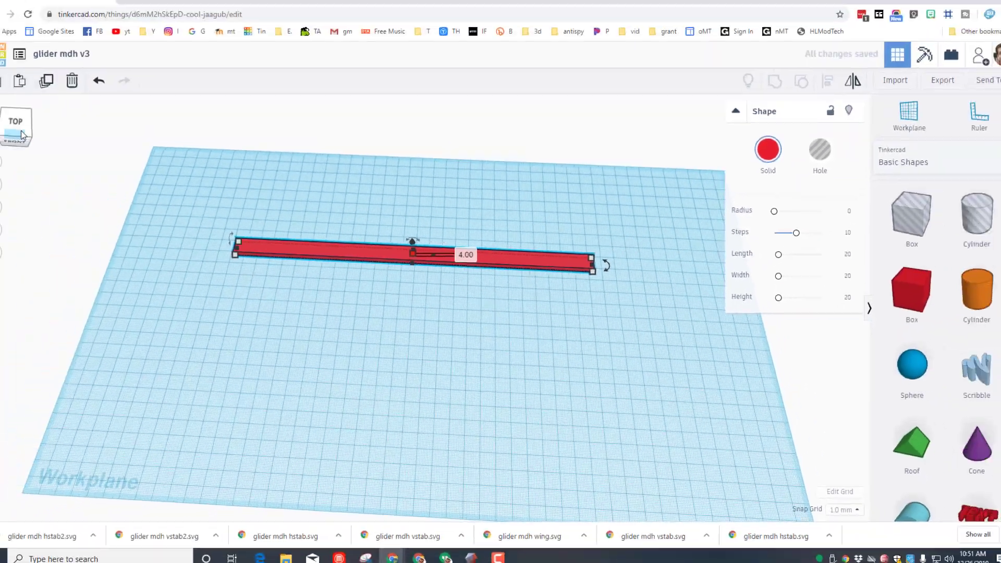
Recolor the long bar with the medium brown preset and deselect it
click(30, 133)
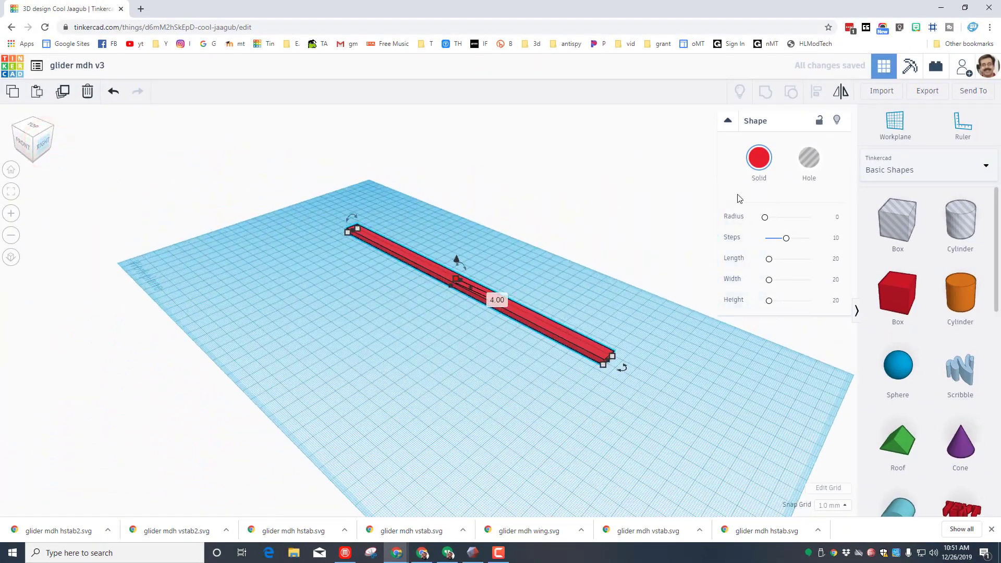
click(757, 165)
click(921, 252)
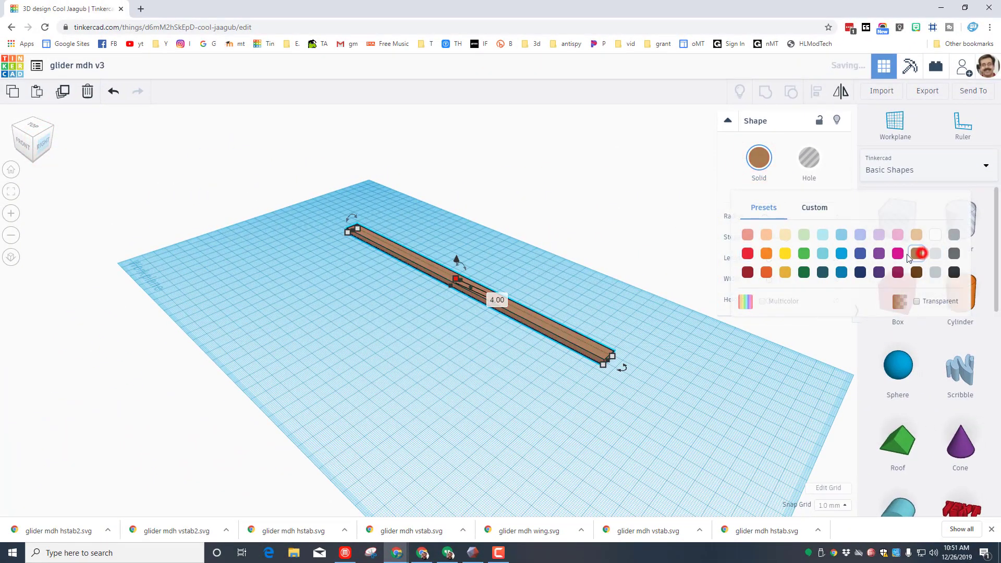
mouse_move(329, 375)
right_down()
mouse_move(445, 391)
mouse_move(343, 372)
right_up()
click(343, 372)
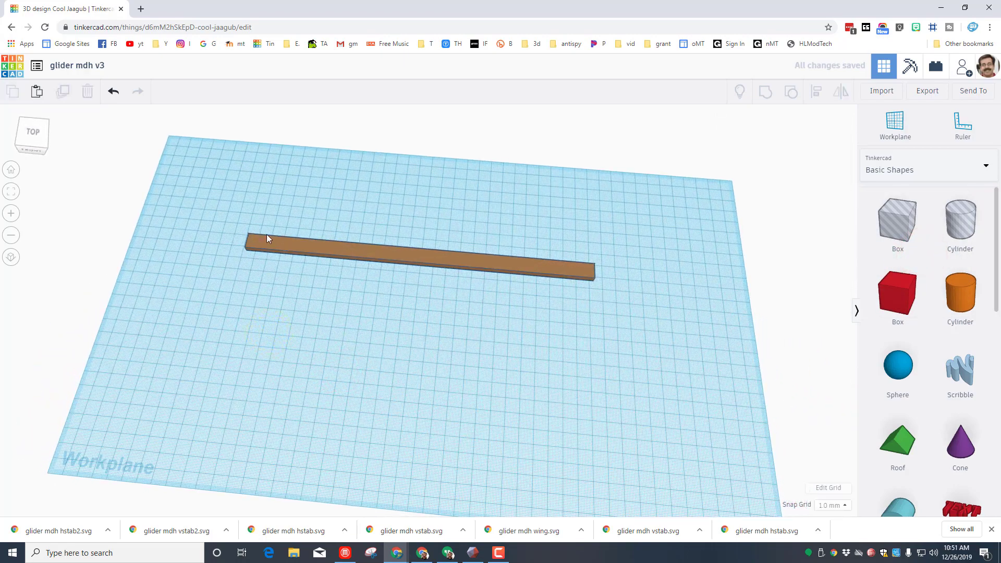
Place a box hole behind the bar's left end, stretch it to about 142 mm long and rotate it slightly on the workplane
drag(897, 222, 397, 220)
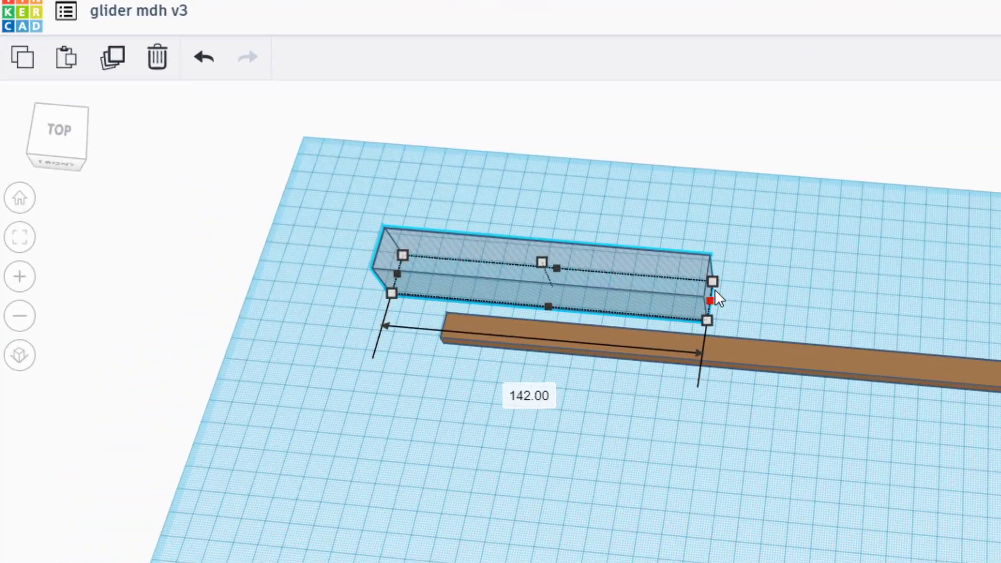
drag(716, 291, 762, 293)
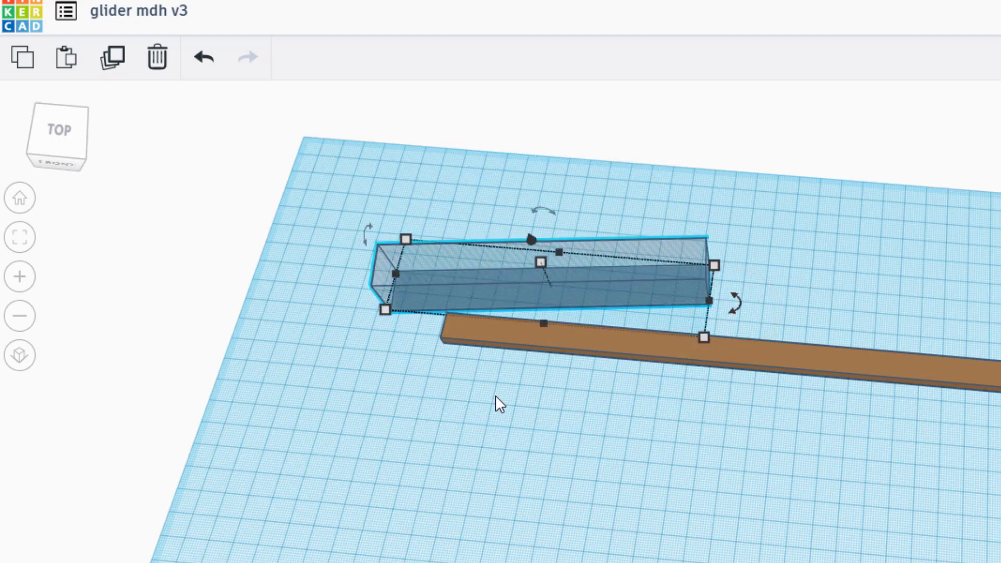
Nudge the box hole forward over the bar's rear left edge and refine its rotation for a shallow taper cut
key(Down)
key(Down)
key(Down)
key(Down)
key(Down)
key(Down)
key(Down)
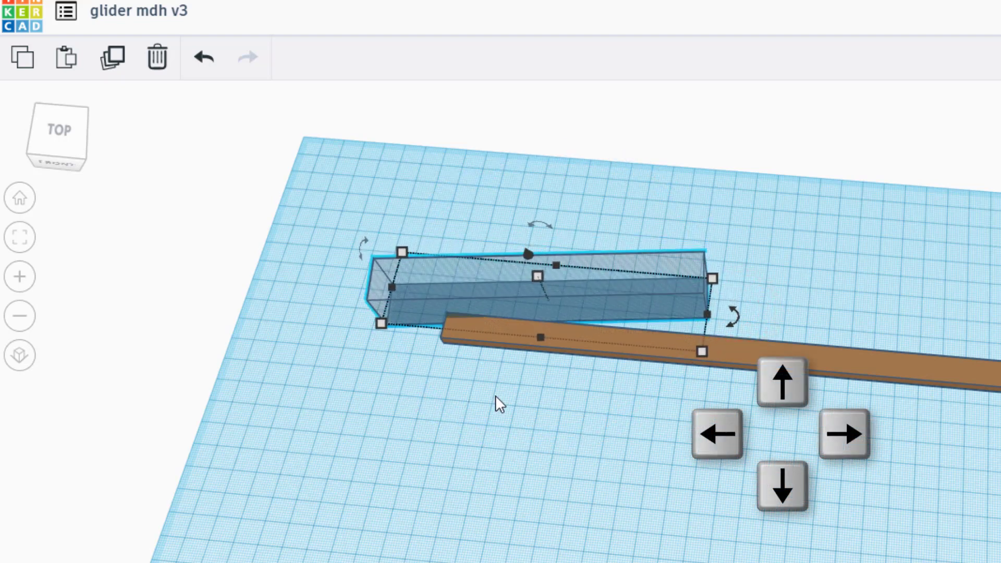
key(Down)
key(Down)
key(Down)
key(Down)
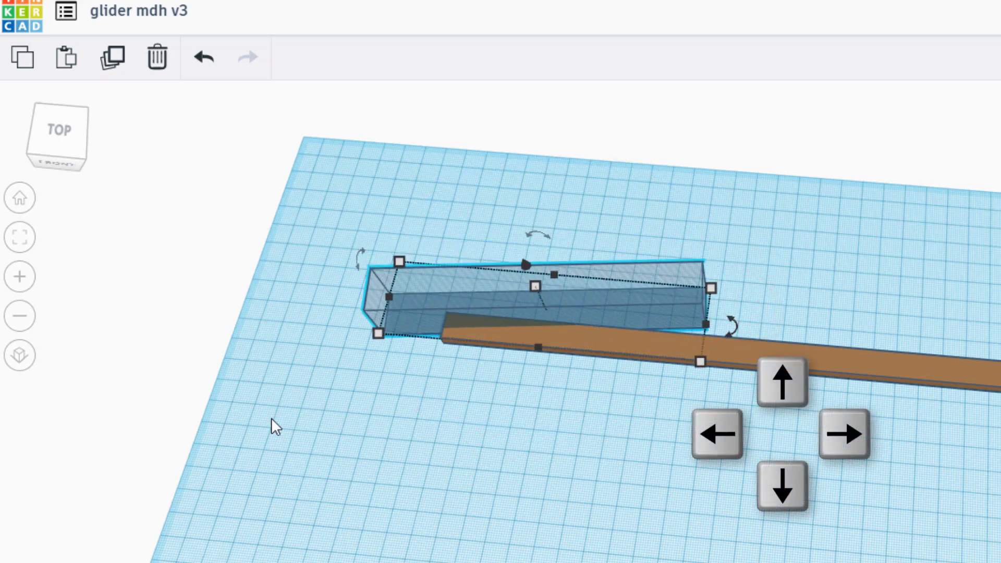
drag(731, 324, 780, 343)
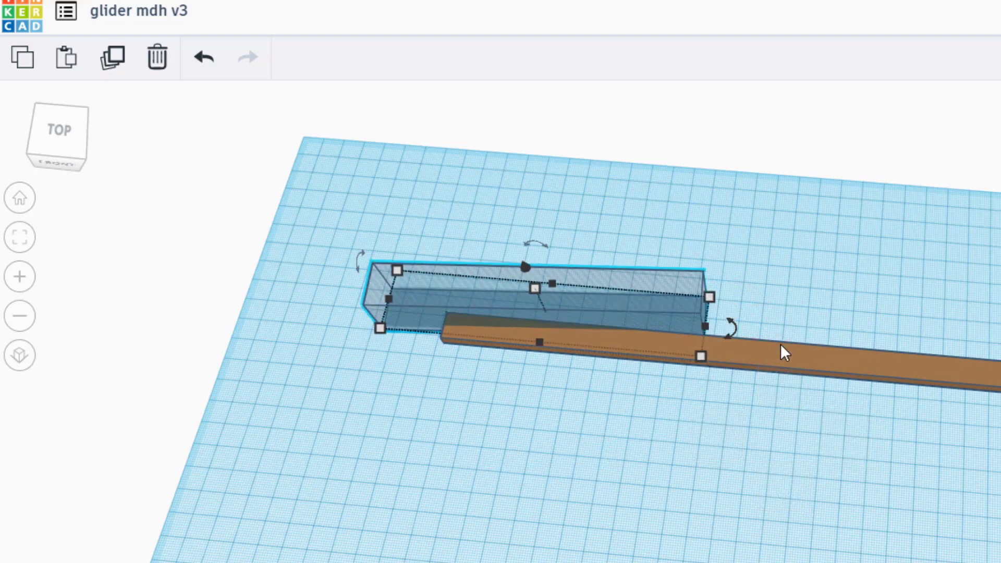
key(Down)
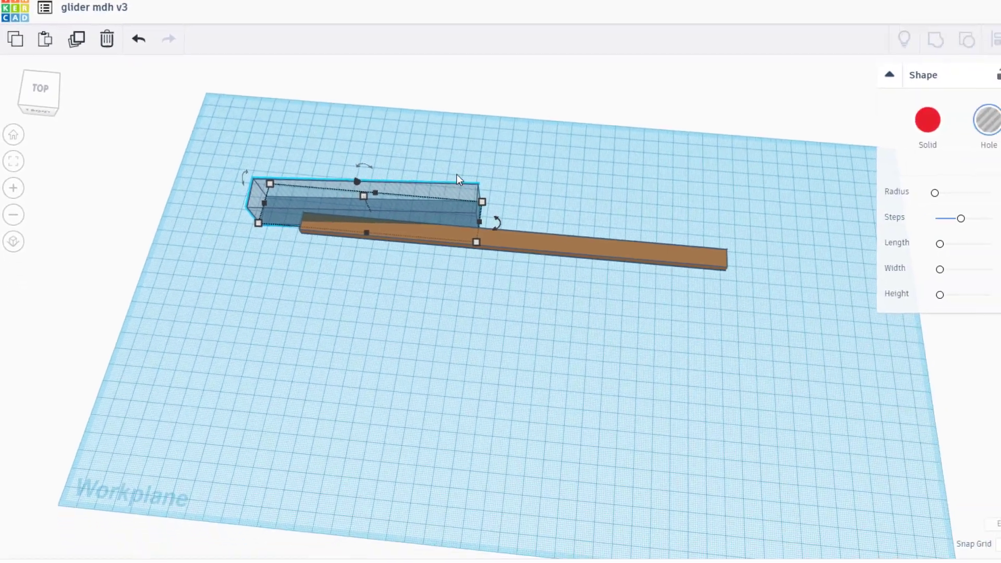
Group the box hole with the brown bar to cut the taper into its left end
click(673, 256)
drag(440, 148, 391, 277)
click(933, 41)
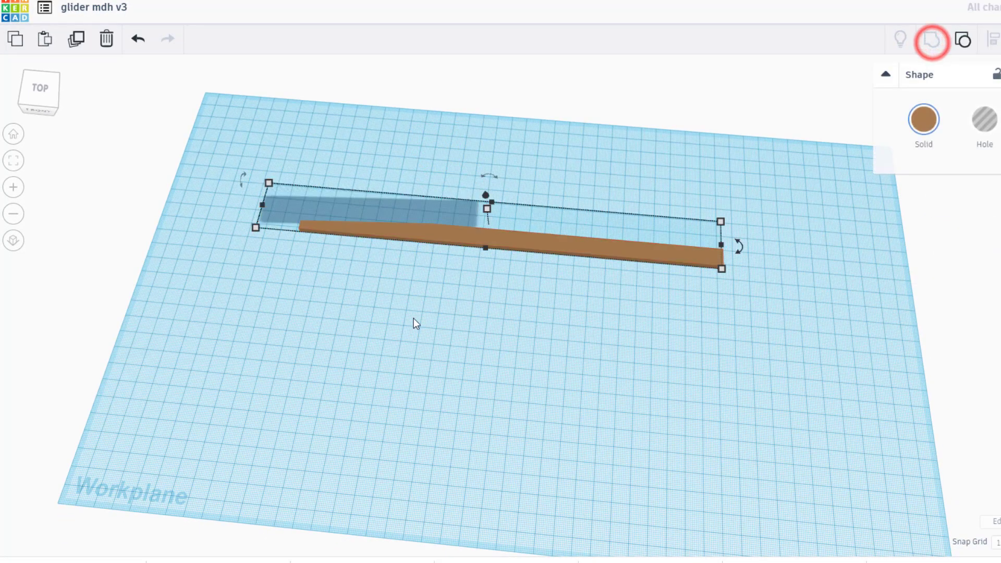
Place a new solid box just in front of the bar's tapered end
right_drag(371, 277, 392, 360)
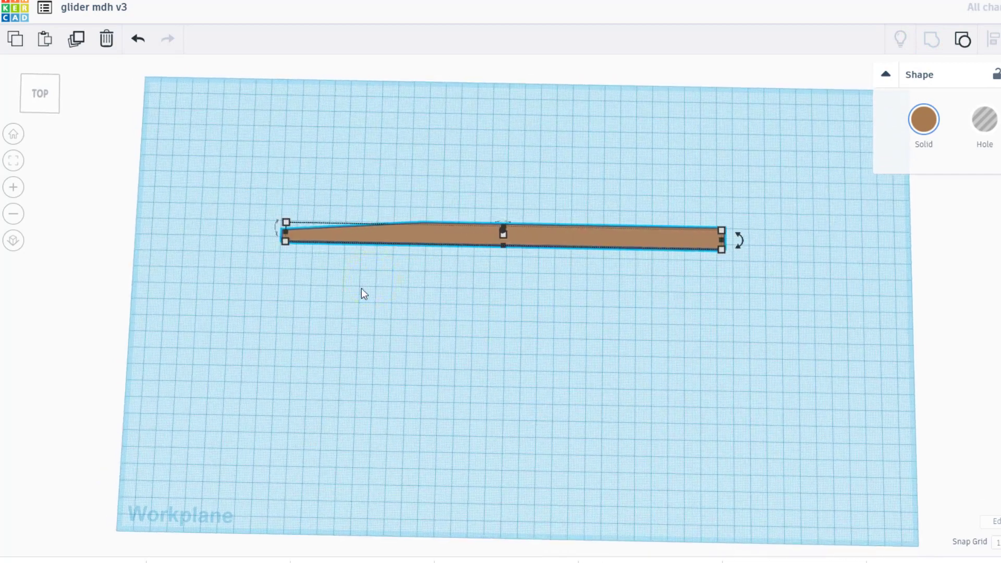
right_drag(360, 291, 370, 244)
scroll(365, 295, up, 3)
mouse_move(318, 296)
right_down()
mouse_move(312, 311)
mouse_move(320, 306)
right_up()
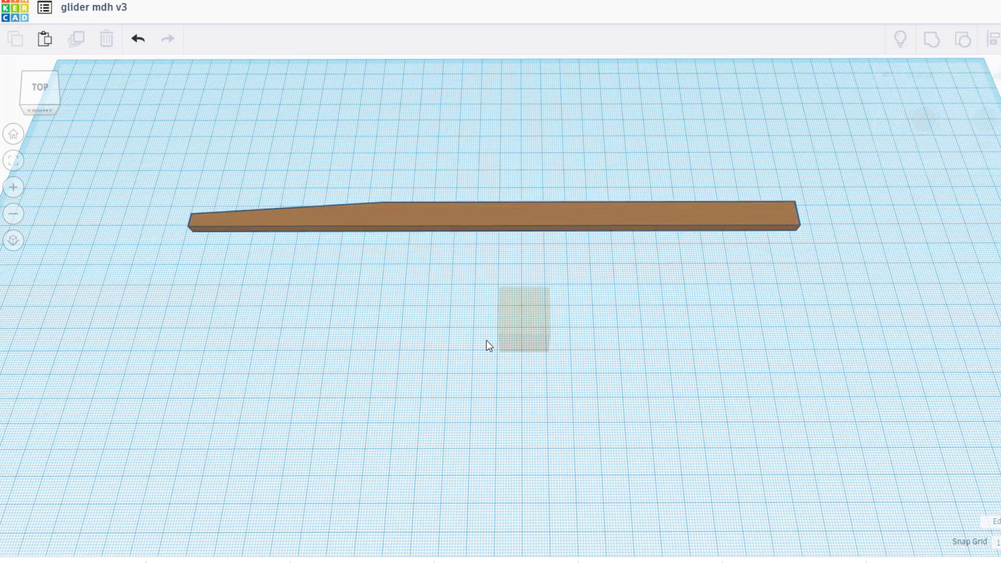
click(294, 311)
drag(295, 320, 234, 285)
Set the red box's depth to 10 mm and its height to 4 mm
click(254, 293)
click(321, 272)
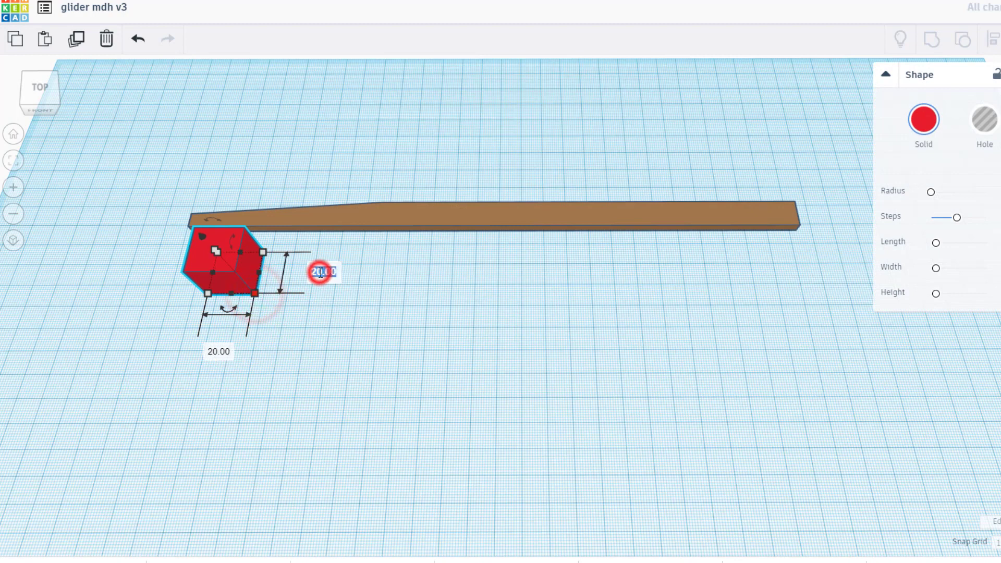
text(10)
key(Return)
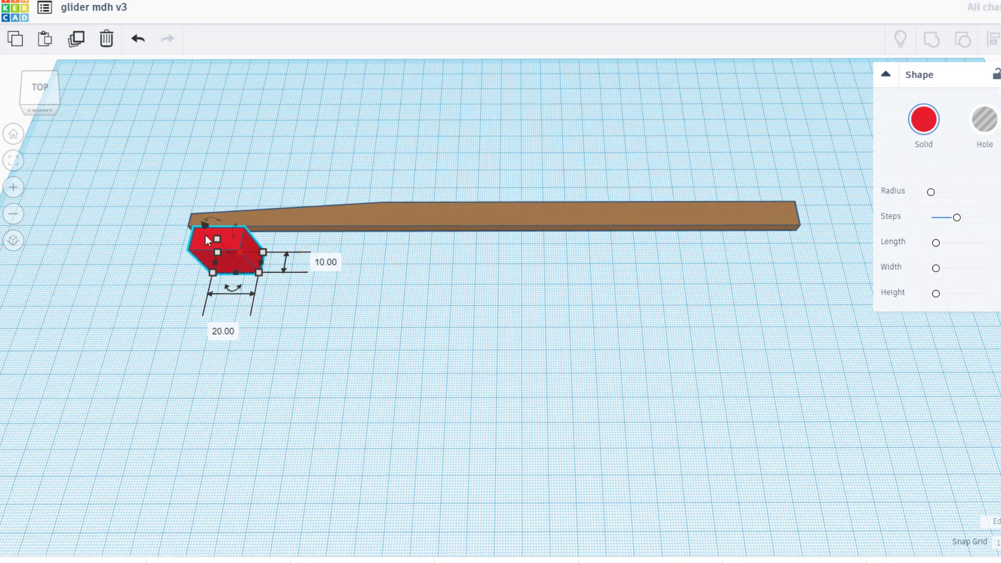
click(220, 239)
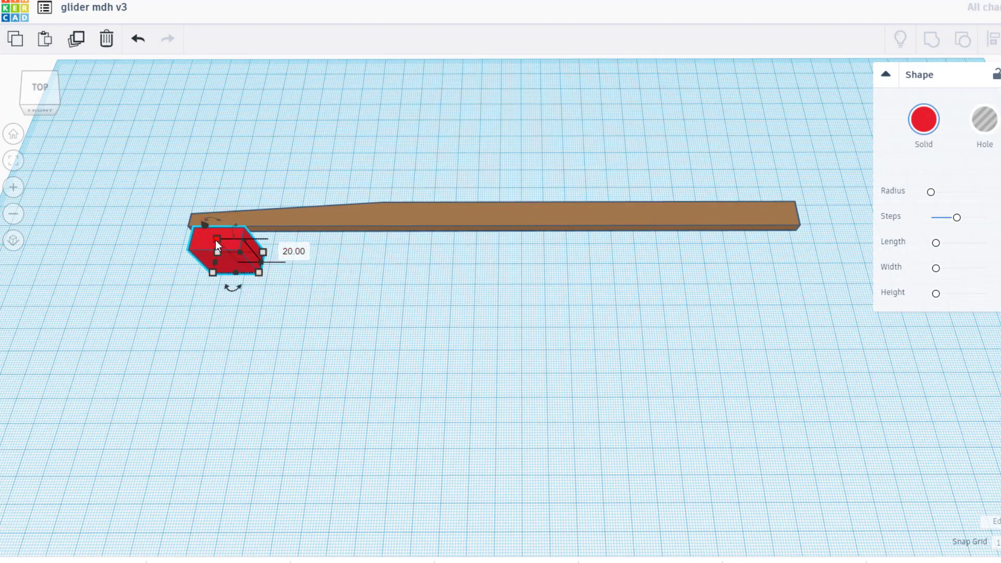
click(292, 250)
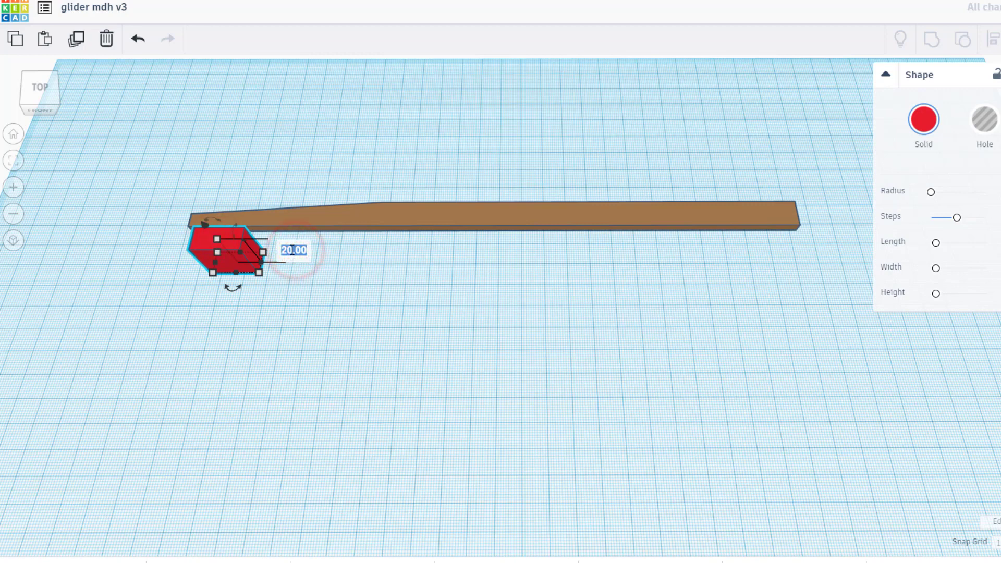
text(4)
key(Return)
scroll(138, 394, up, 3)
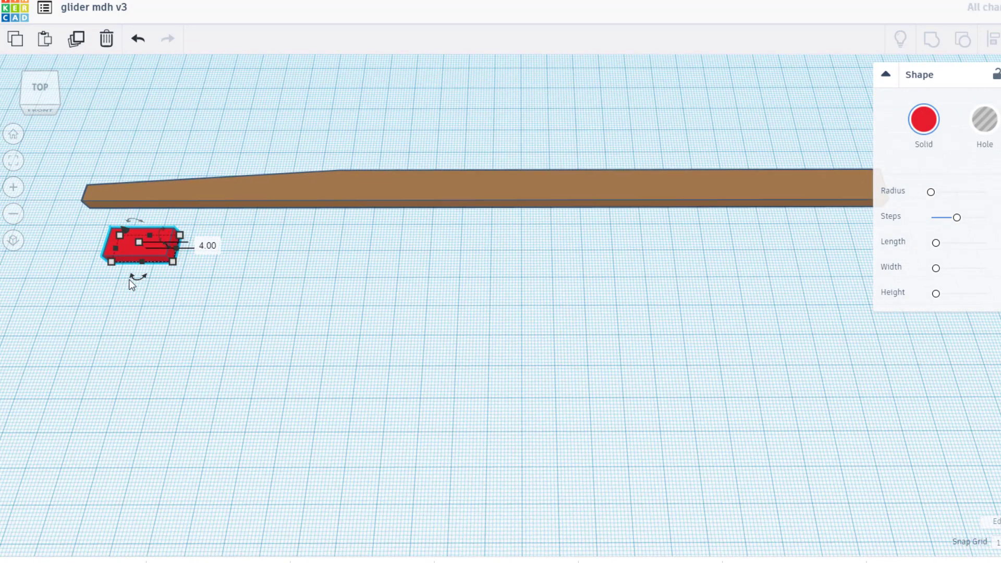
Align the small red box with the left end of the brown bar
drag(66, 183, 157, 281)
click(95, 230)
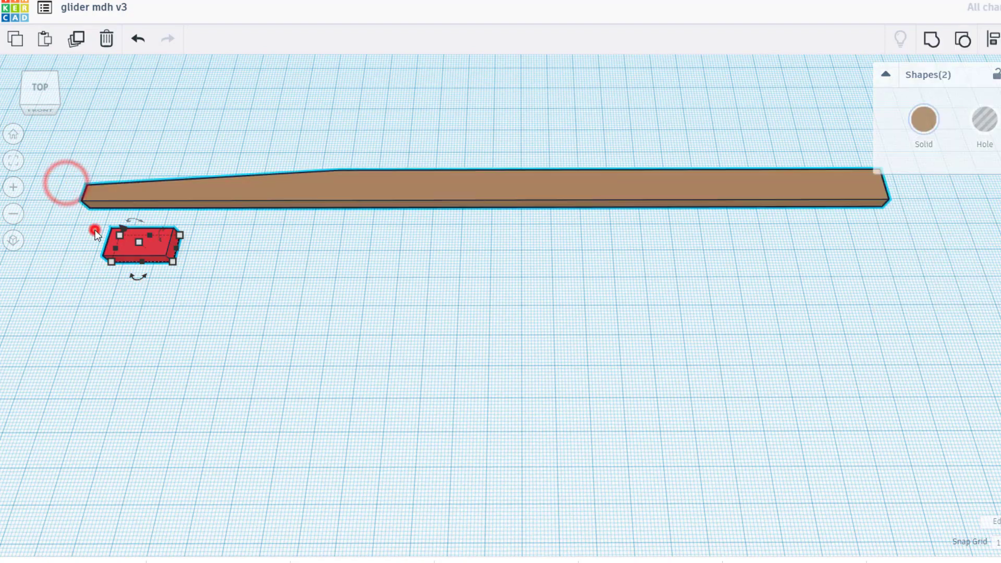
drag(69, 187, 148, 283)
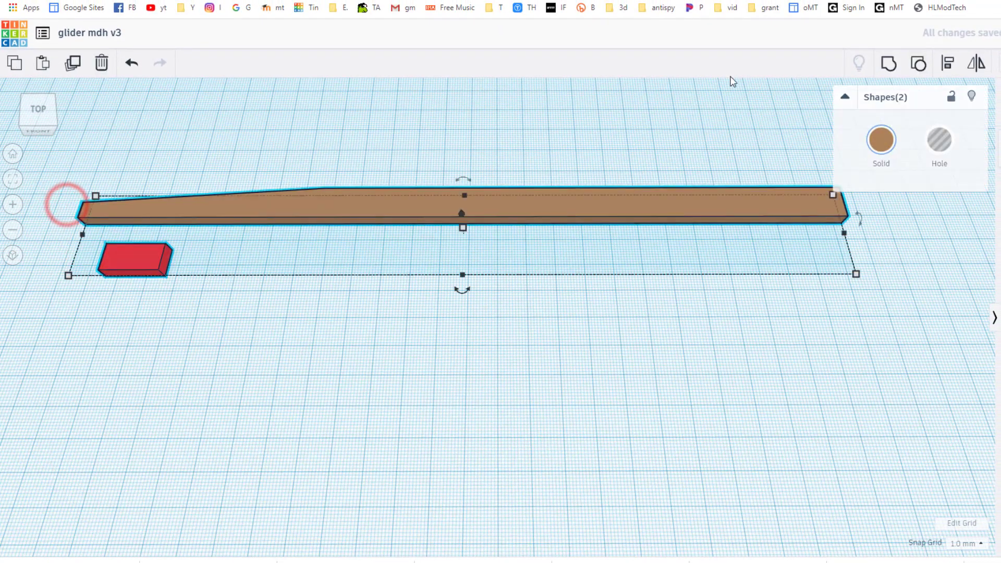
click(948, 63)
click(63, 291)
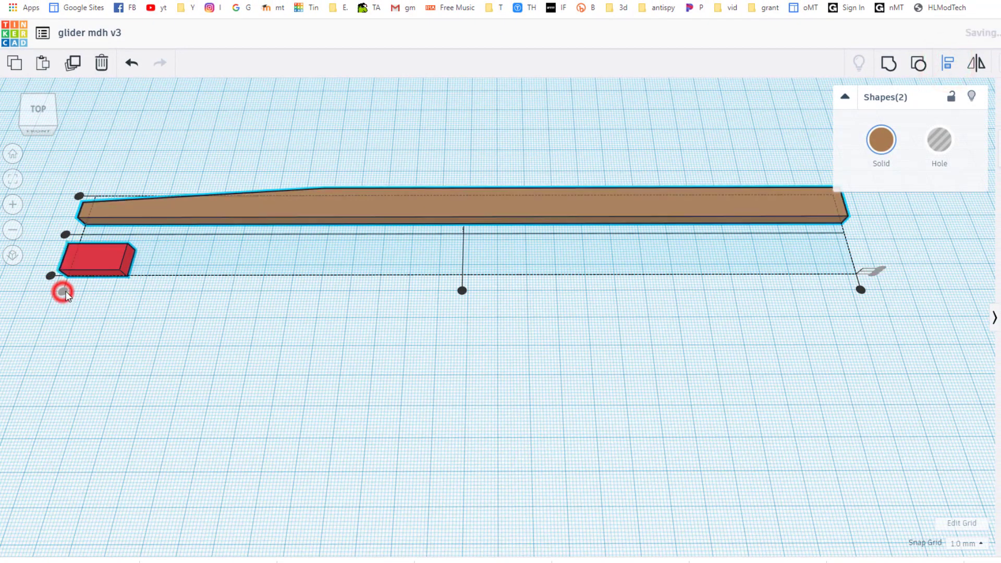
click(100, 292)
Nudge the red box back until it sits against the front edge of the bar's tapered end
click(99, 261)
key(Up)
key(Up)
key(Up)
key(Up)
key(Up)
key(Up)
key(Up)
key(Up)
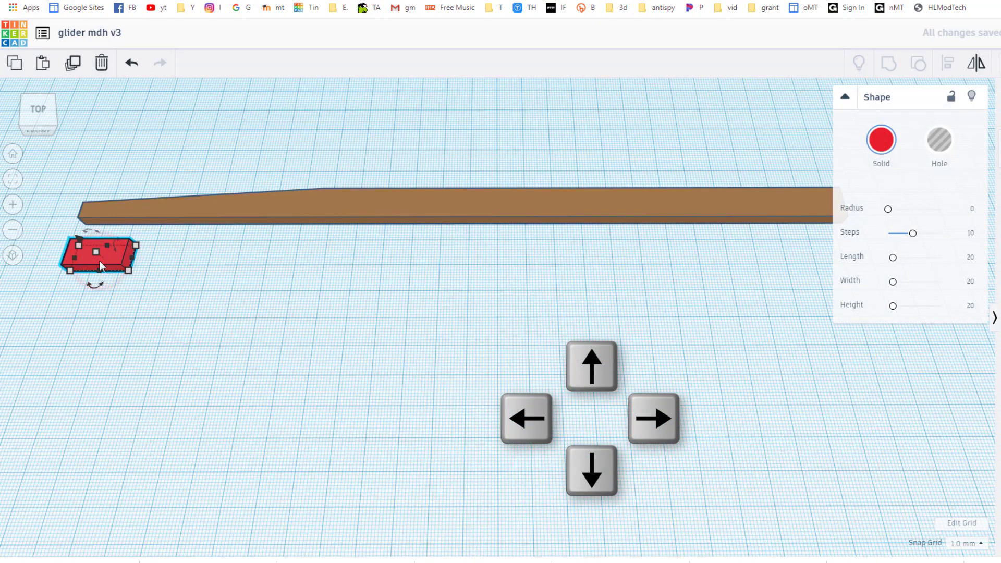
key(Up)
key(Up)
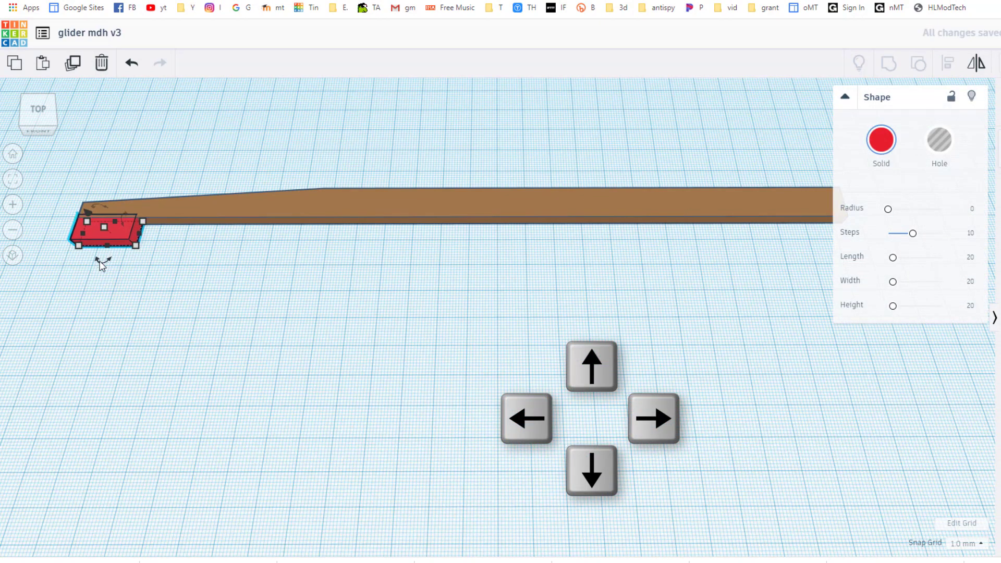
click(99, 306)
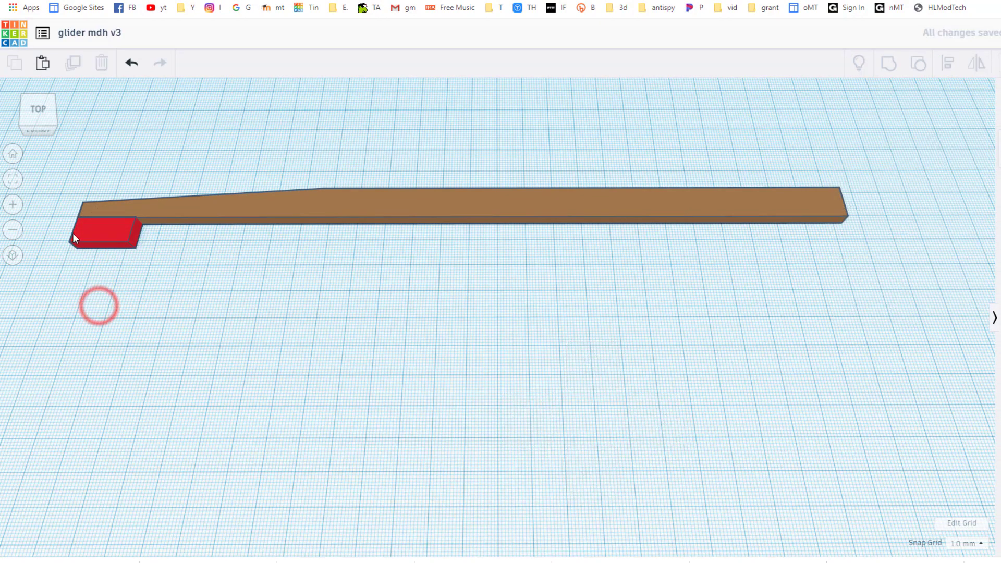
Position a rotated box hole over the red box's front edge and group it with the red box and brown bar to cut a slant
drag(976, 252, 71, 528)
click(337, 389)
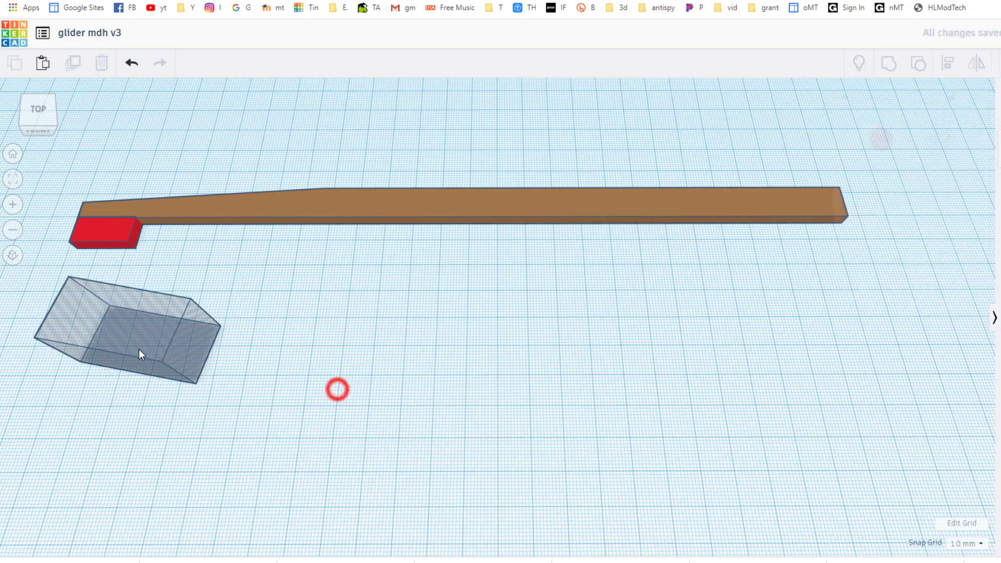
drag(194, 362, 130, 277)
drag(156, 155, 99, 229)
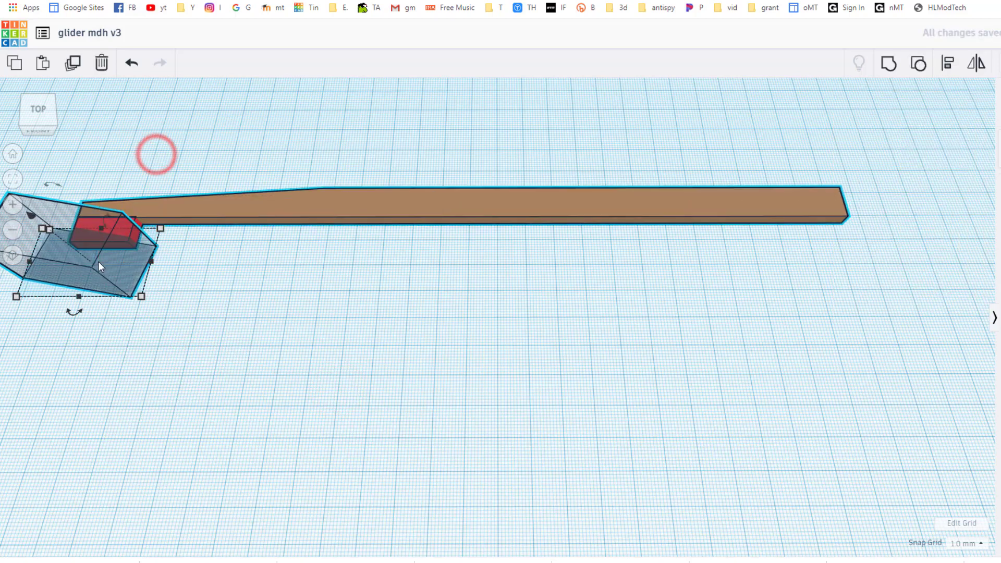
click(889, 63)
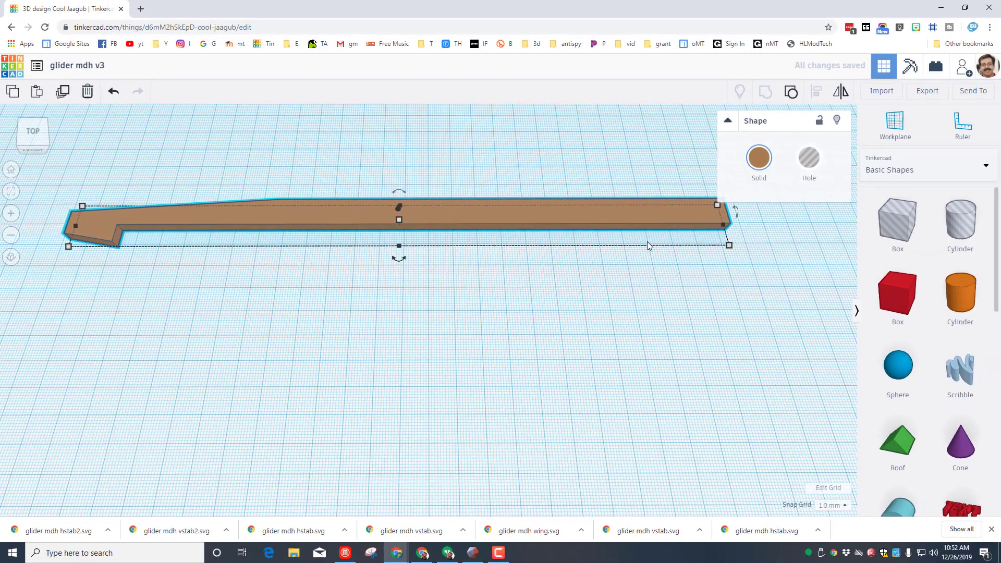
click(630, 292)
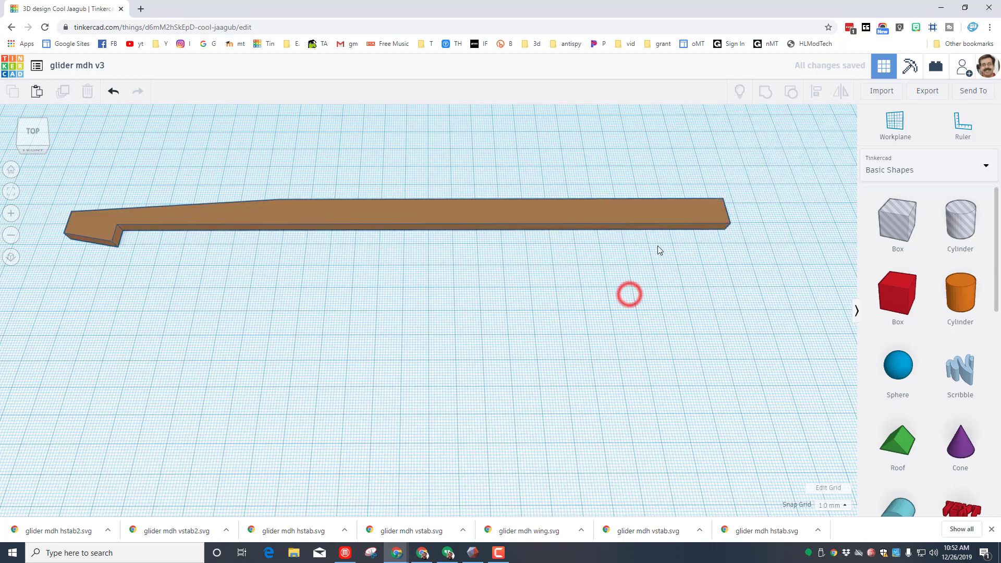
Place a solid box in front of the bar's right end and set its depth to 10 mm and height to 4 mm
click(654, 313)
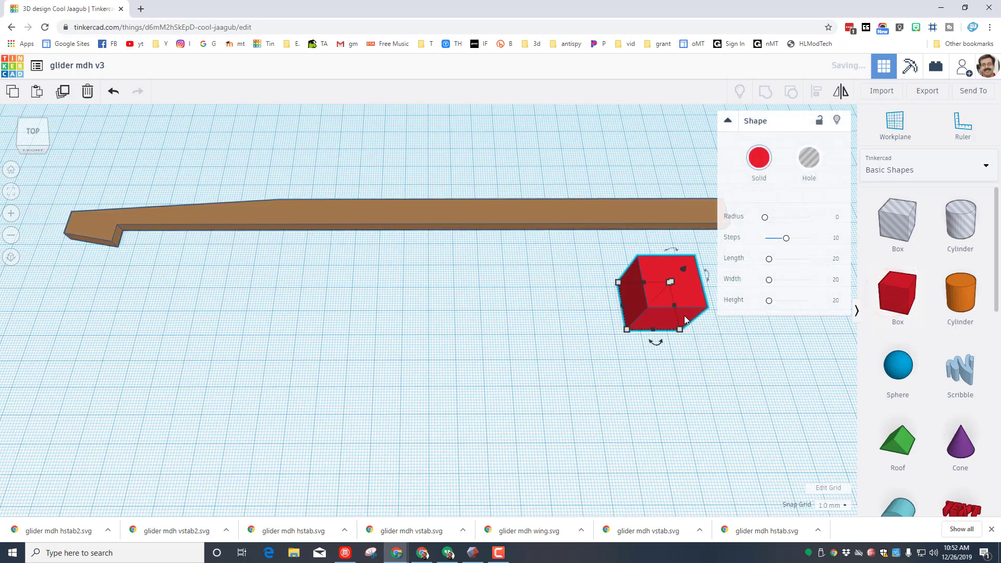
scroll(688, 329, down, 2)
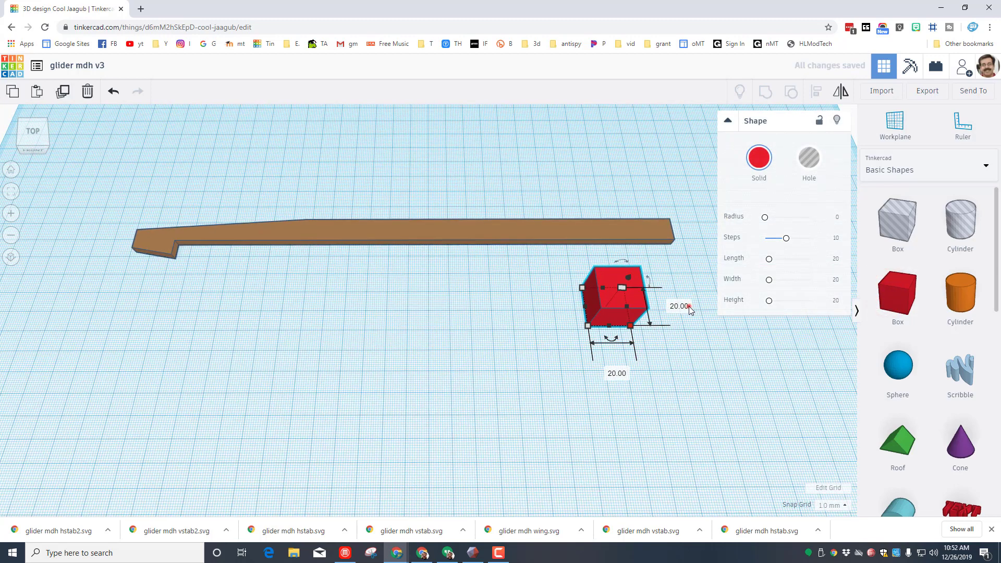
text(10)
key(Return)
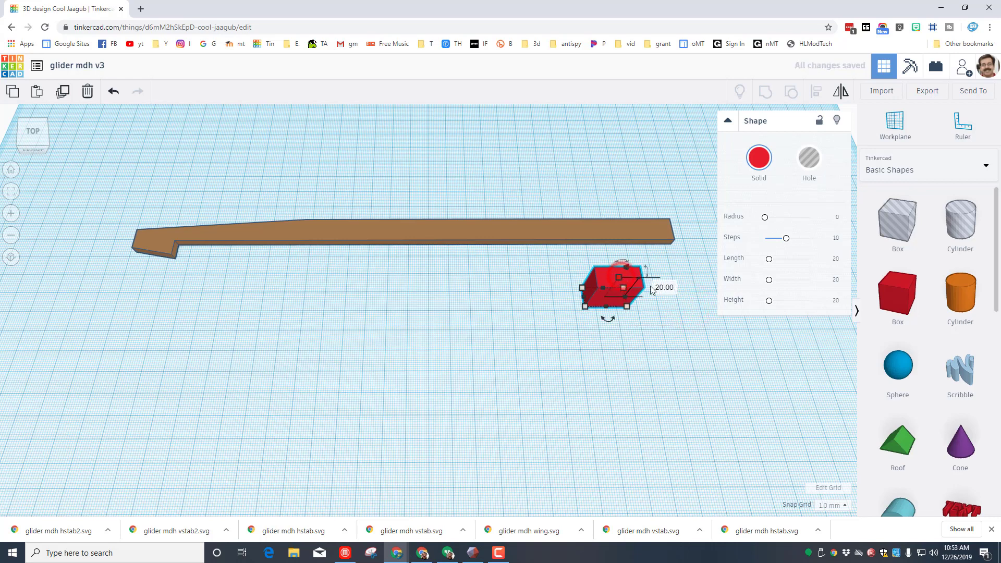
click(656, 286)
text(4)
key(Return)
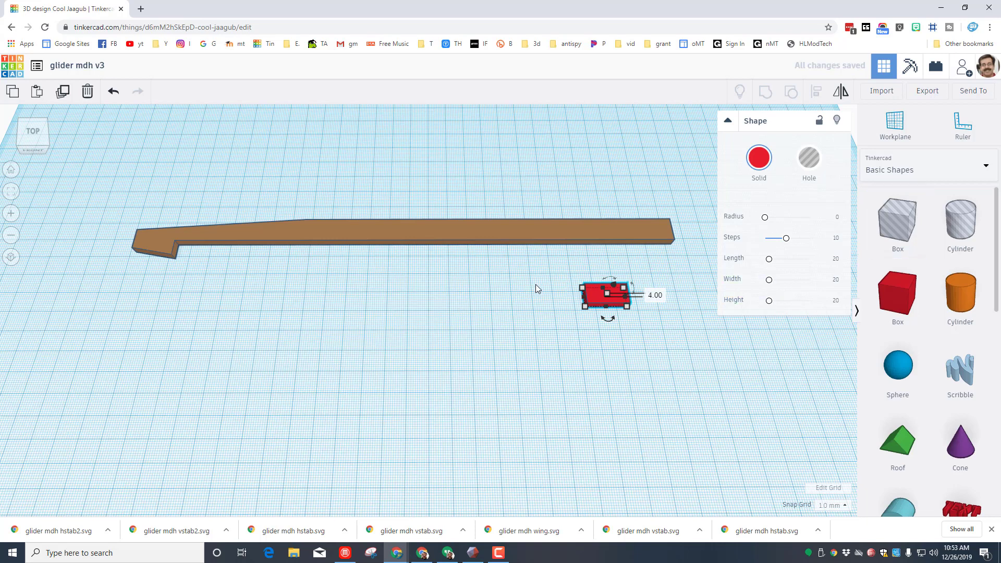
click(637, 337)
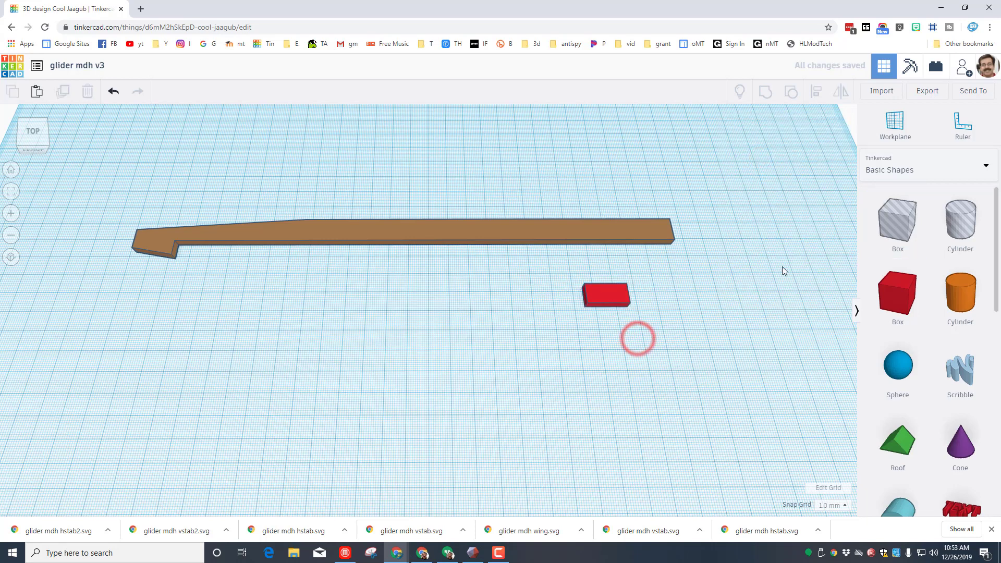
Position a rotated box hole over the new red box's front left corner and group the two to cut a slanted wedge
drag(896, 225, 614, 372)
drag(570, 338, 615, 382)
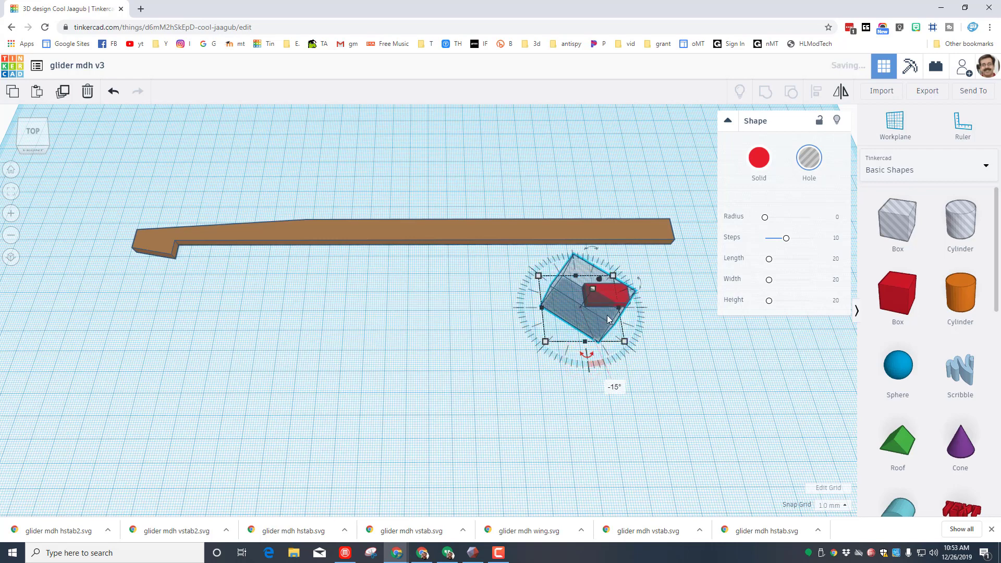
mouse_move(592, 334)
mouse_down()
mouse_move(584, 326)
mouse_move(605, 329)
mouse_up()
click(524, 305)
drag(536, 272, 612, 326)
click(766, 89)
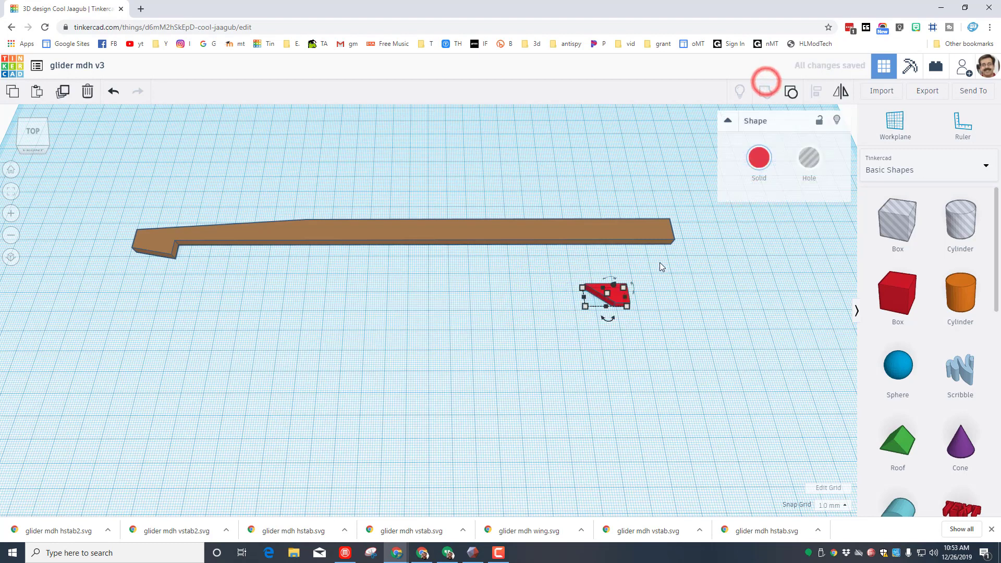
click(617, 353)
Move the red wedge against the bar's front edge, flush with its right end, and group it with the bar
drag(616, 296, 621, 268)
click(705, 246)
click(816, 94)
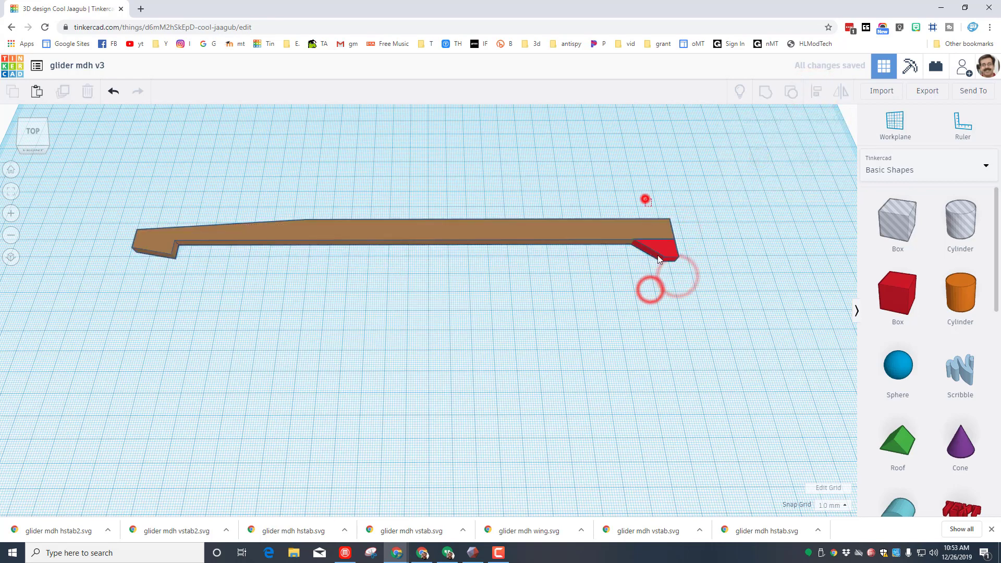
drag(658, 259, 659, 262)
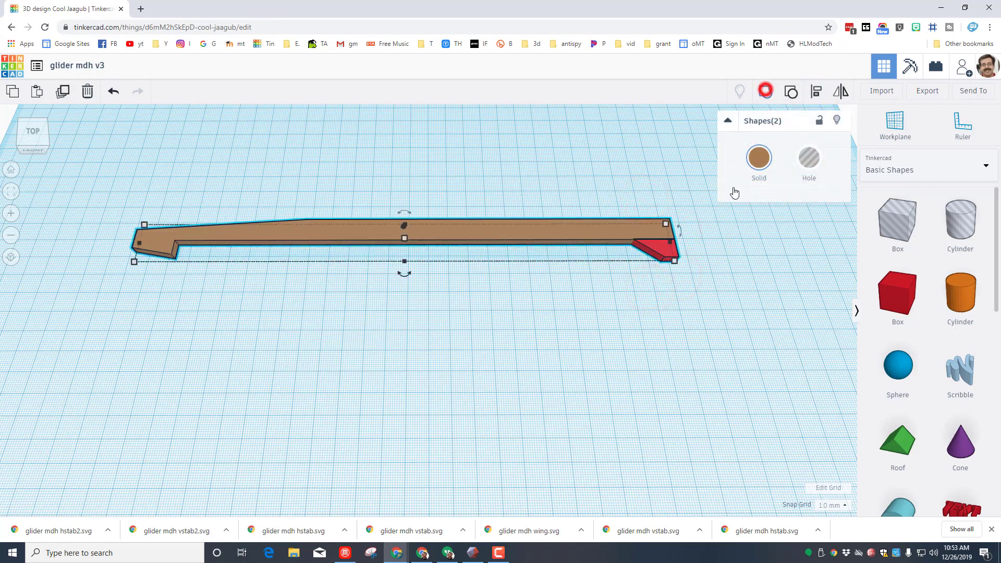
Move the grouped fuselage toward the back edge of the workplane
right_drag(522, 308, 572, 285)
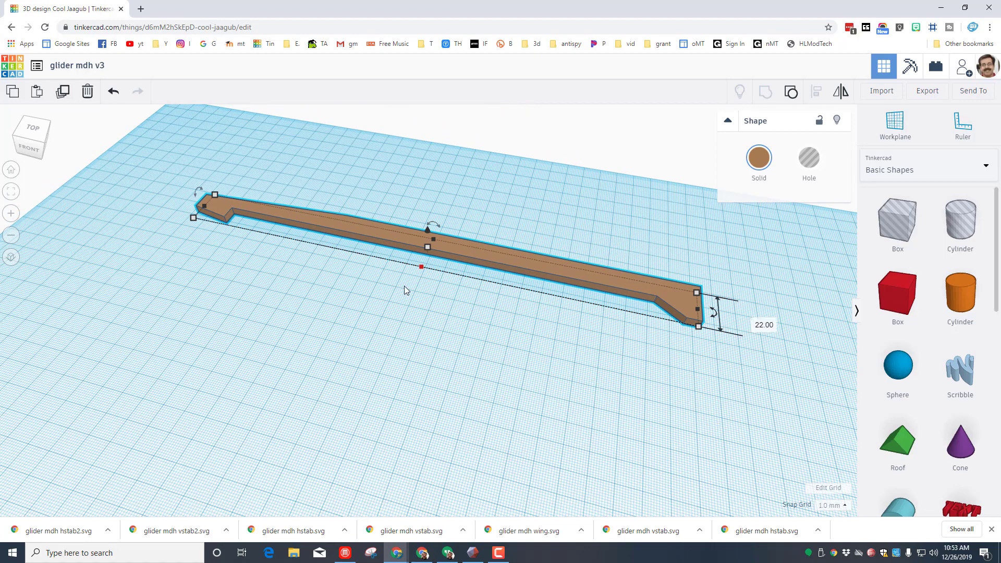
right_drag(405, 290, 434, 328)
scroll(434, 328, down, 2)
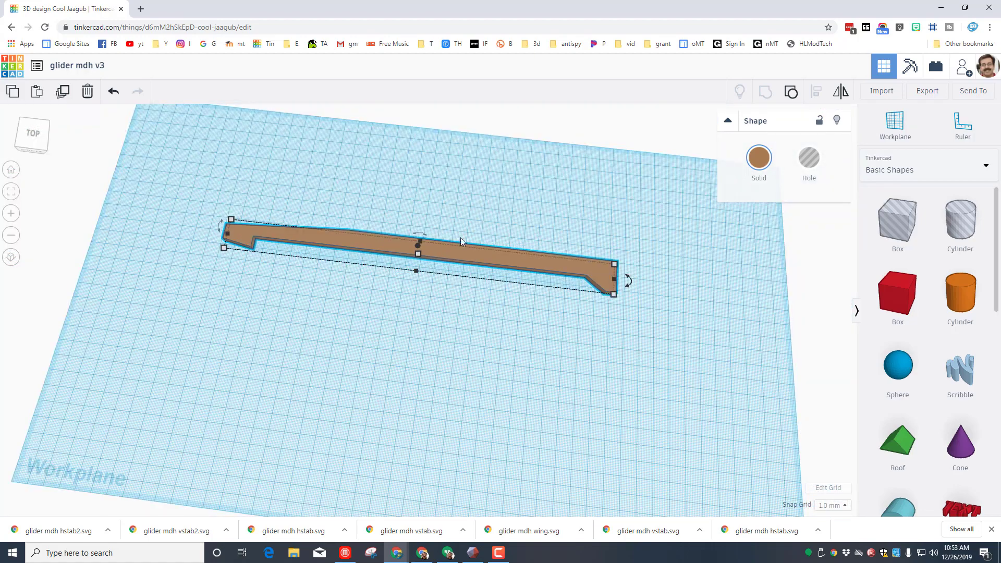
drag(484, 233, 490, 167)
click(524, 272)
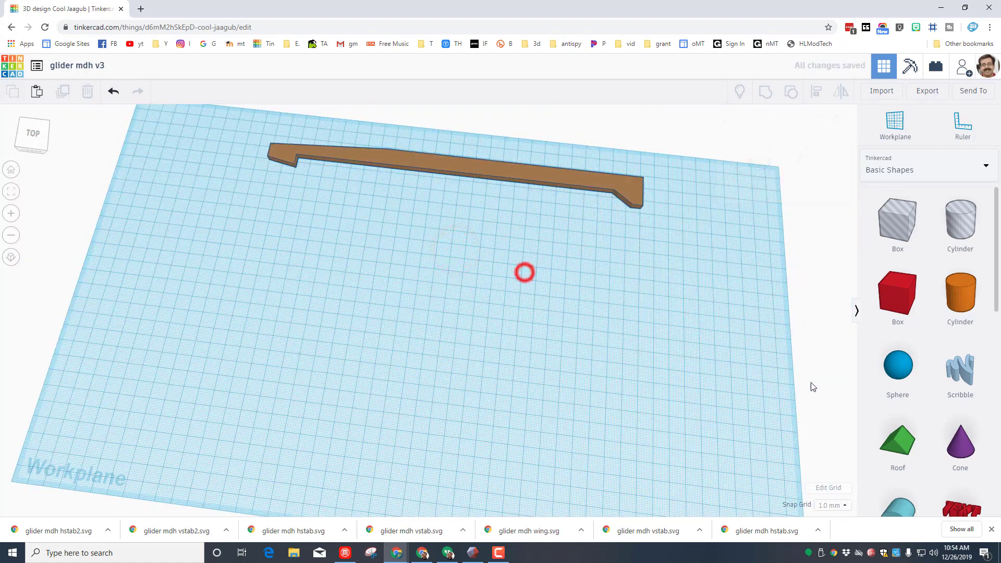
Find the Swept NACA shape among all shape generators and place it on the workplane in front of the fuselage
scroll(890, 257, down, 4)
scroll(893, 251, up, 4)
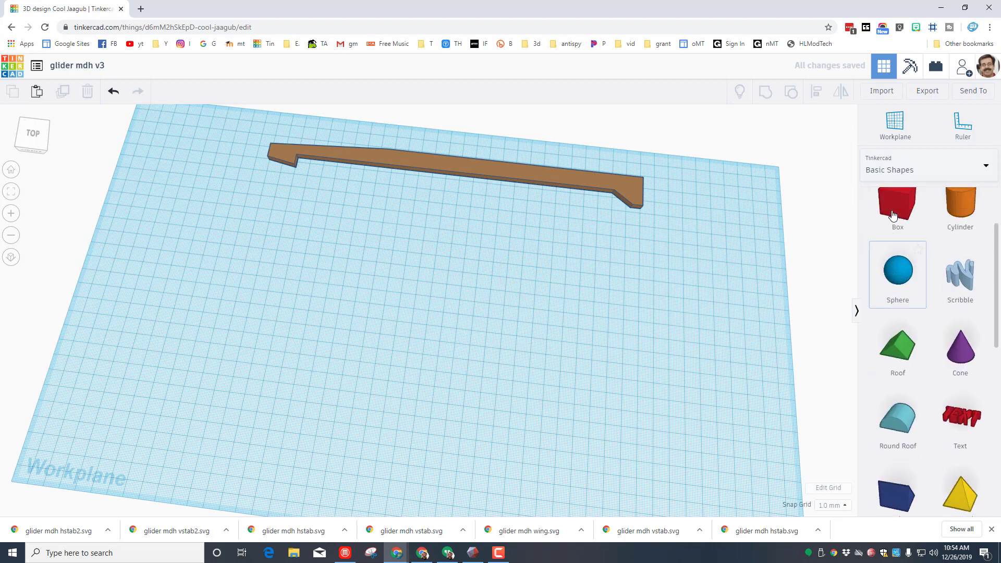
click(891, 172)
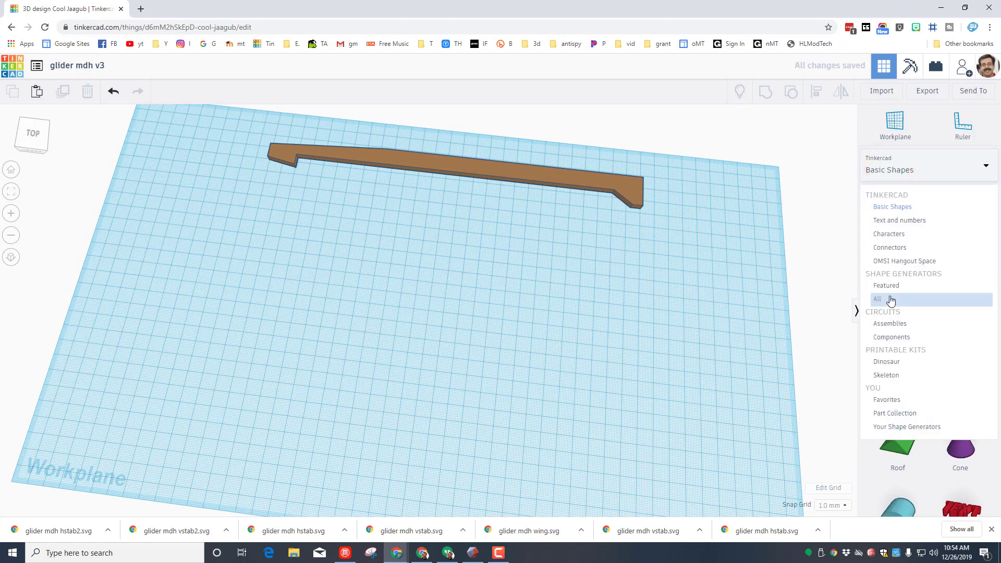
click(892, 300)
scroll(921, 307, down, 2)
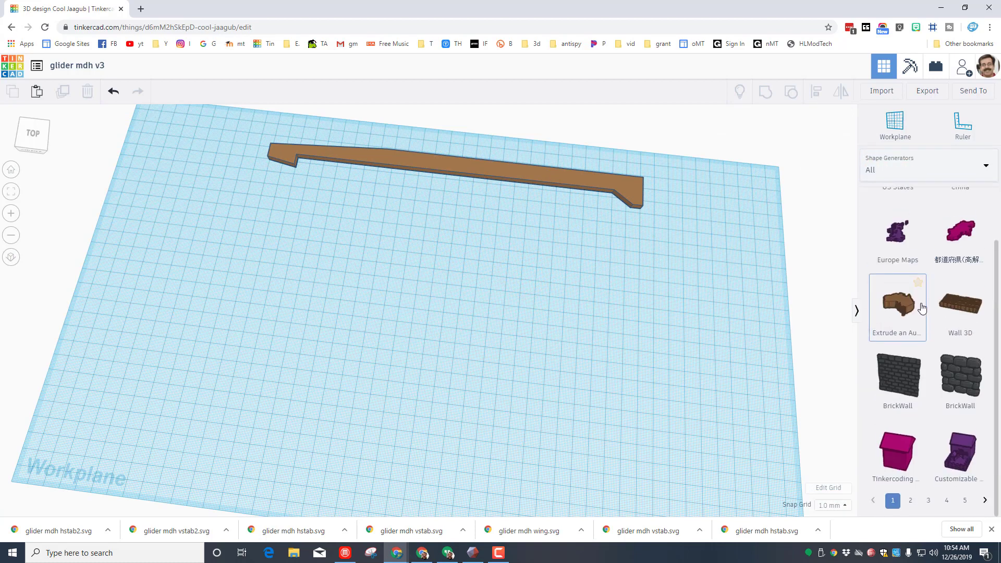
click(985, 508)
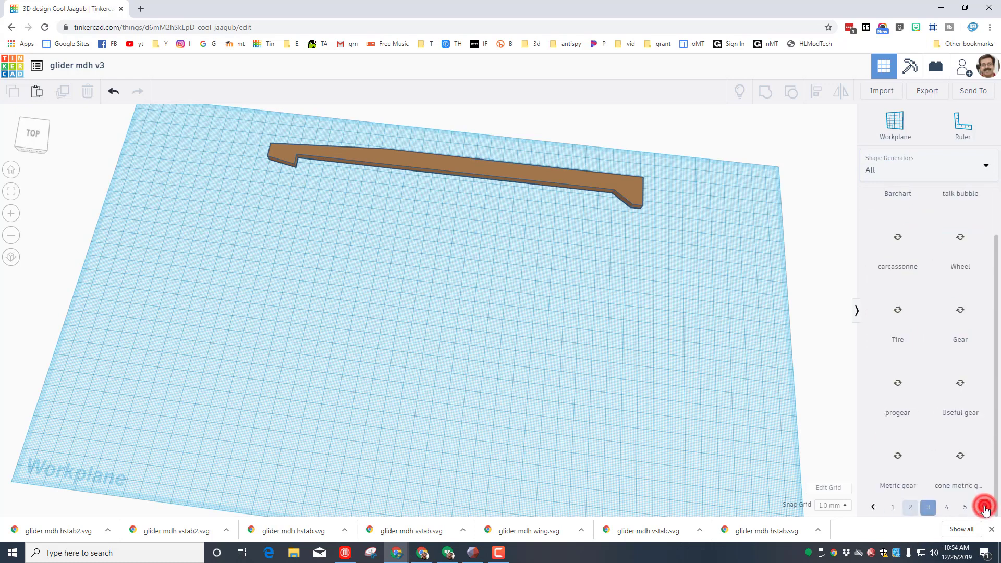
click(984, 508)
click(985, 508)
click(985, 508)
click(985, 508)
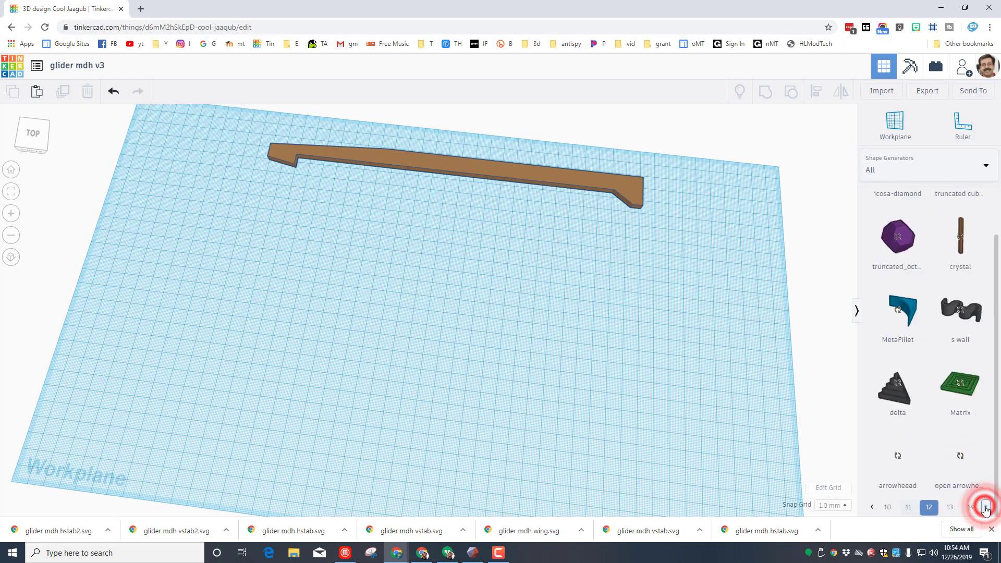
click(985, 508)
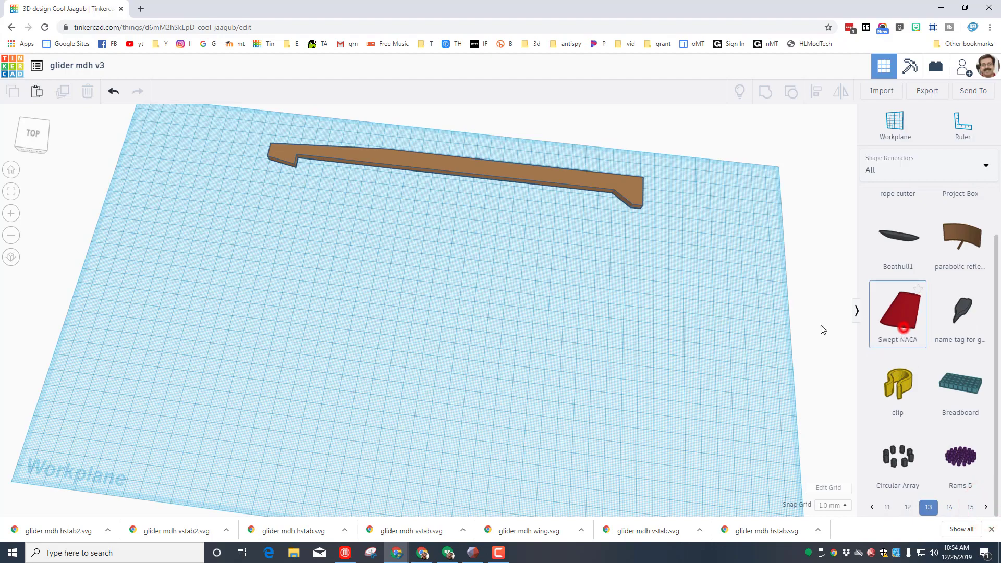
drag(823, 330, 430, 321)
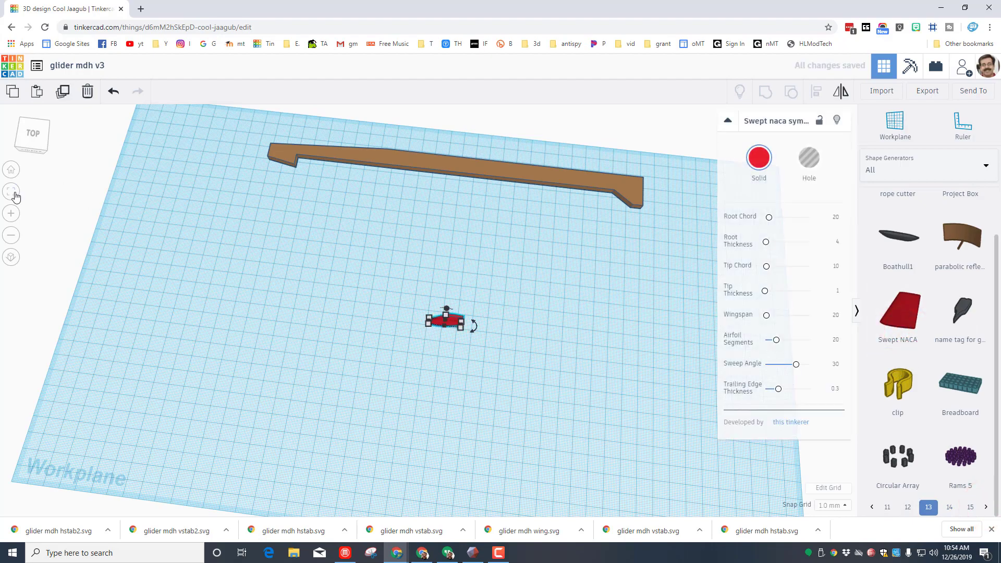
Set the workplane's snap grid to 0.1 mm
click(14, 194)
right_drag(142, 331, 420, 261)
right_drag(318, 346, 346, 324)
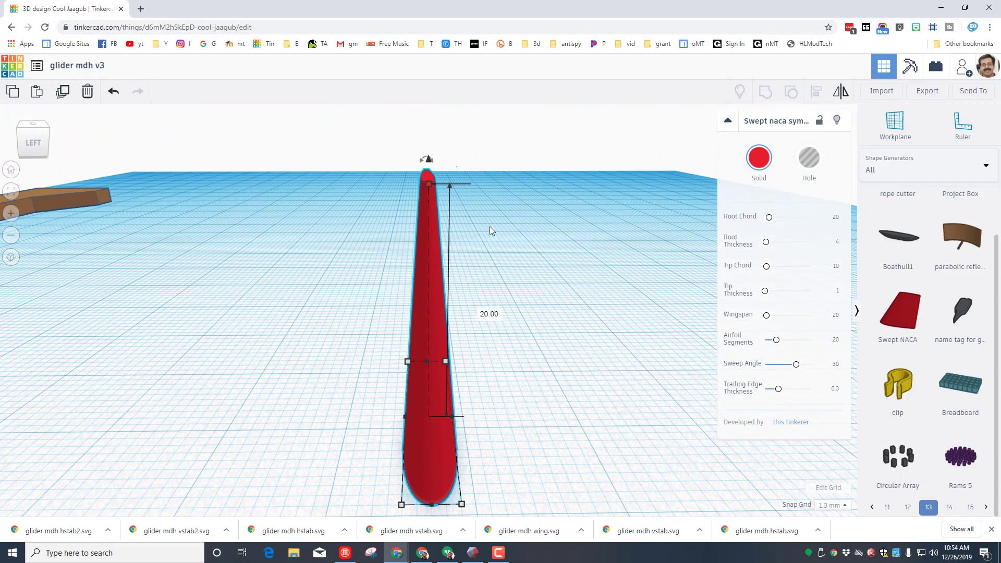
right_drag(526, 301, 466, 252)
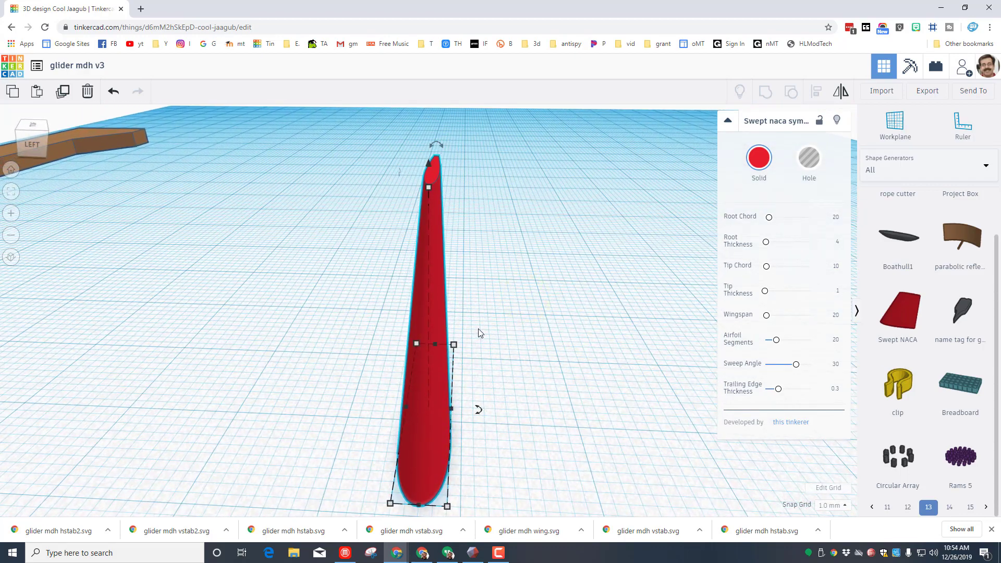
click(837, 507)
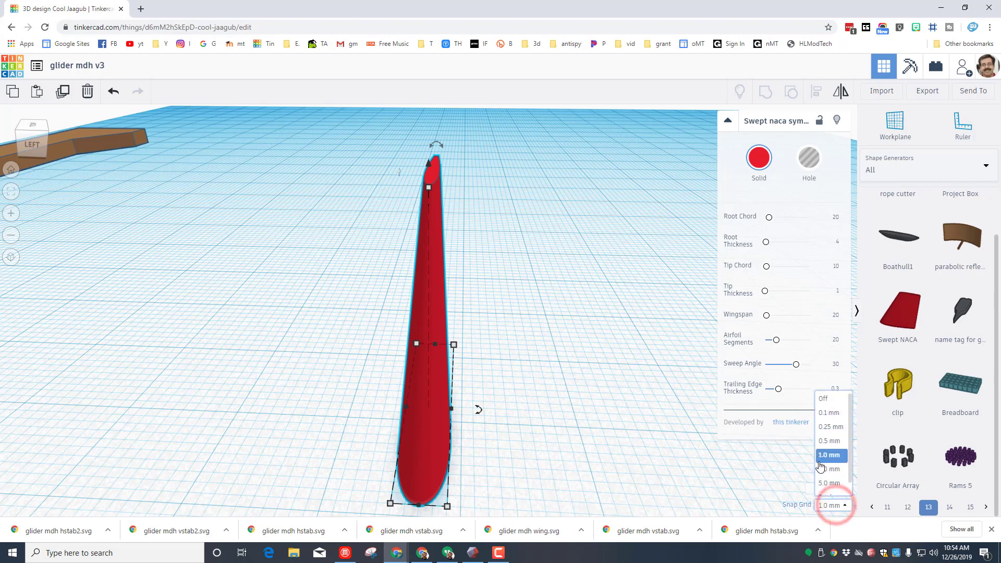
click(831, 413)
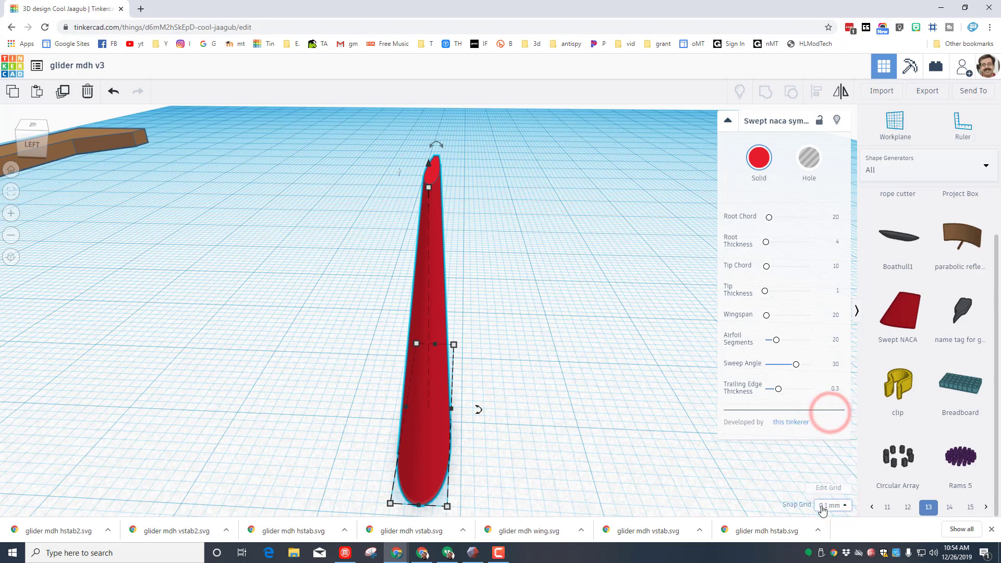
Place a hole box from the Basic Shapes over one half of the wing and lengthen it past the wing's near end
click(891, 167)
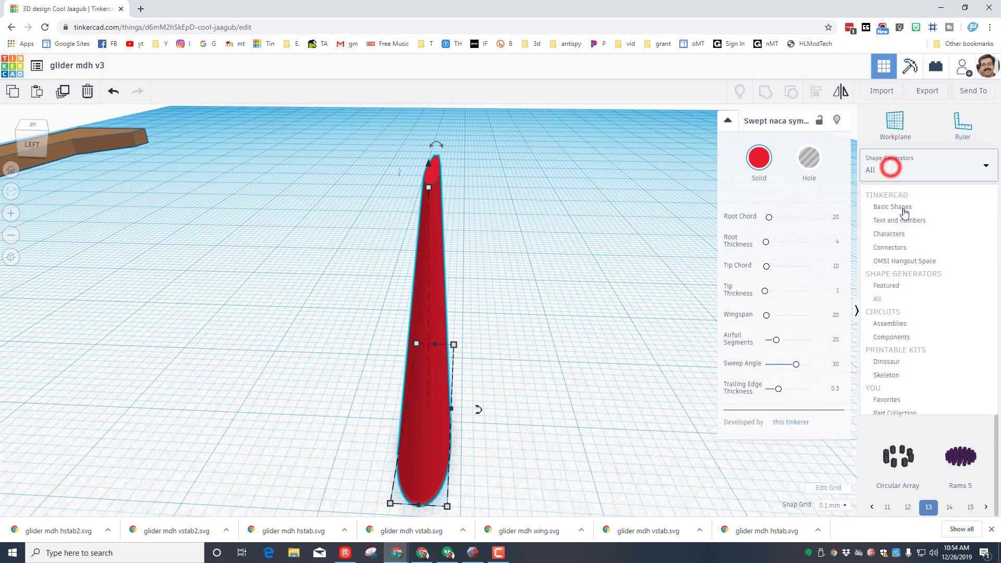
click(905, 203)
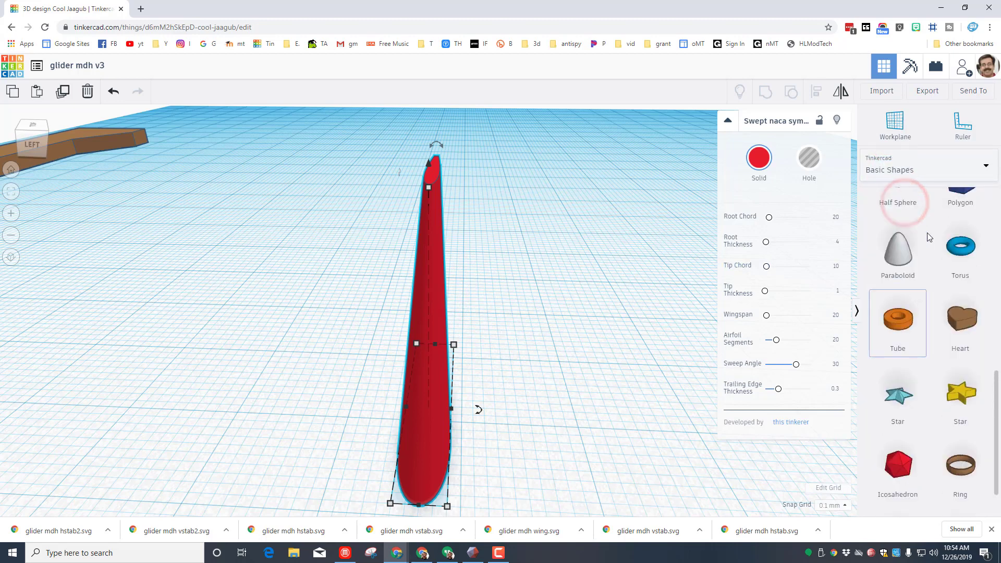
scroll(929, 232, up, 10)
drag(901, 236, 531, 352)
scroll(534, 393, down, 3)
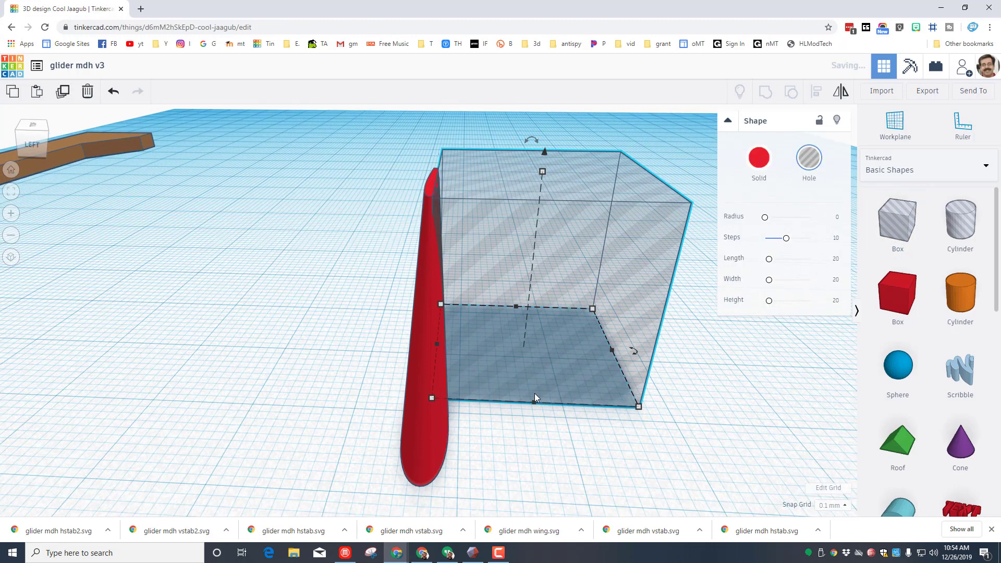
drag(519, 388, 514, 478)
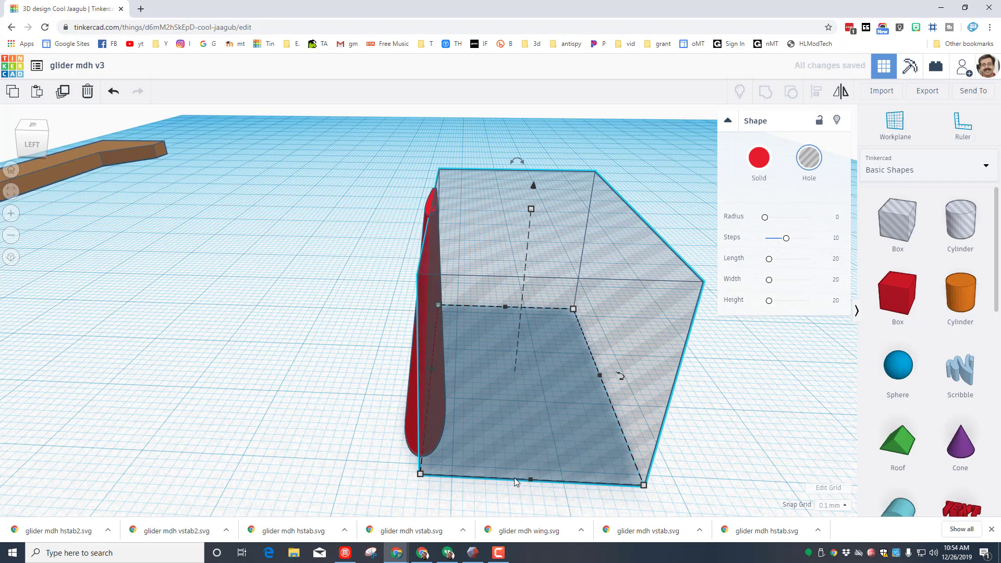
Duplicate the hole box onto the wing's other side, leaving only a thin gap between the boxes along the wing's centre
right_drag(333, 458, 346, 455)
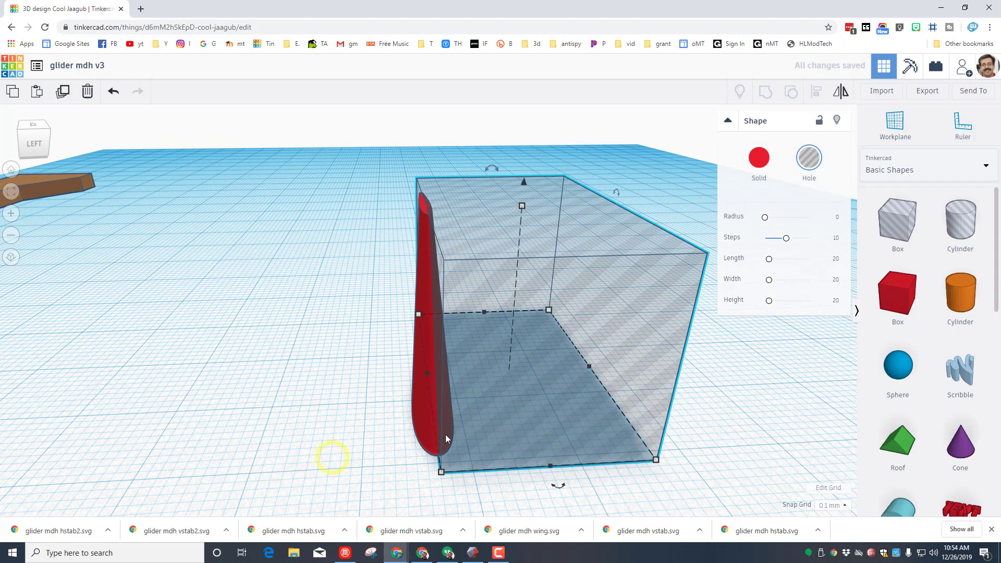
click(516, 420)
drag(522, 420, 295, 431)
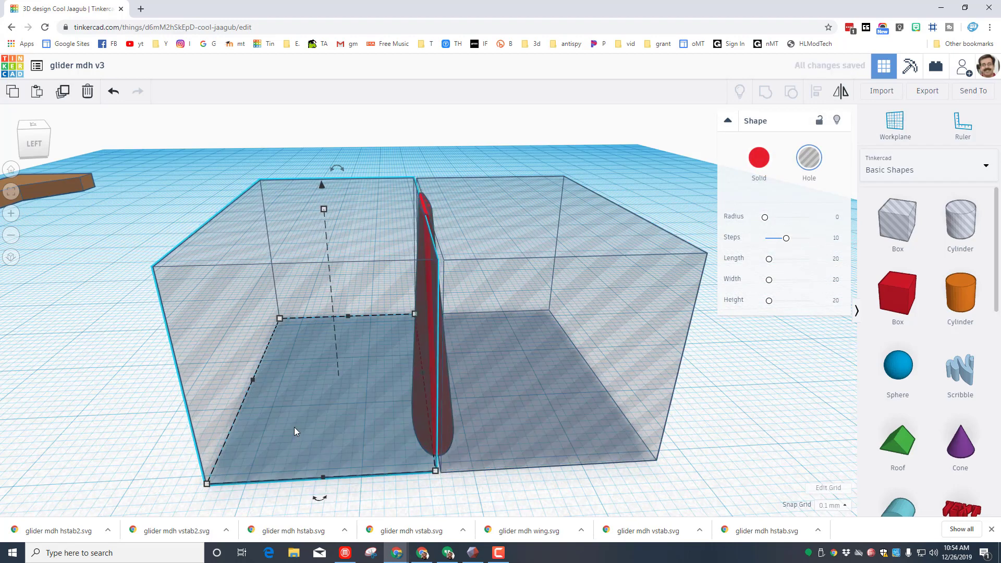
click(520, 405)
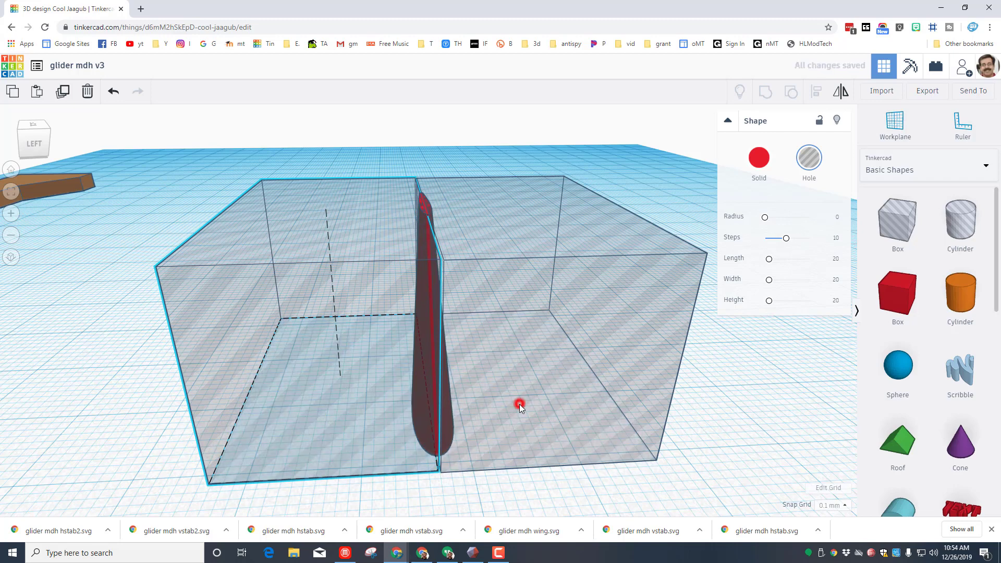
key(Right)
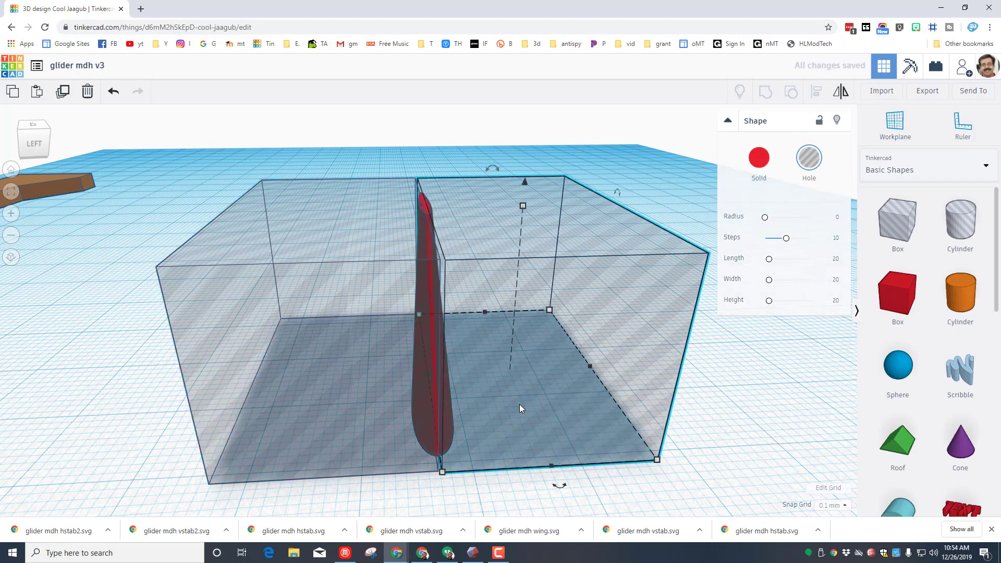
Raise the height of both hole boxes to about 24 mm so they reach above the wing
click(389, 453)
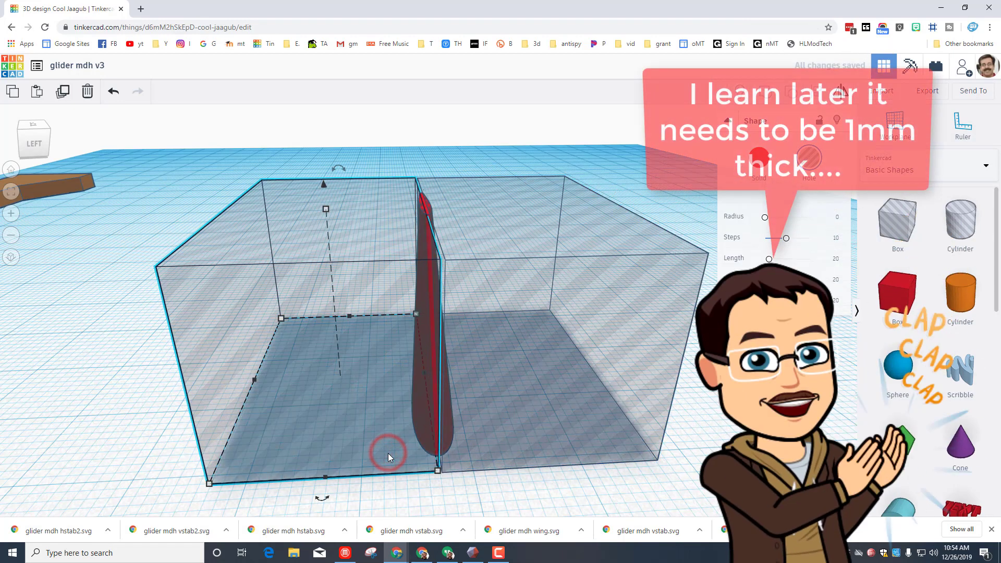
mouse_move(590, 481)
right_down()
mouse_move(539, 490)
mouse_move(589, 494)
mouse_move(581, 464)
right_up()
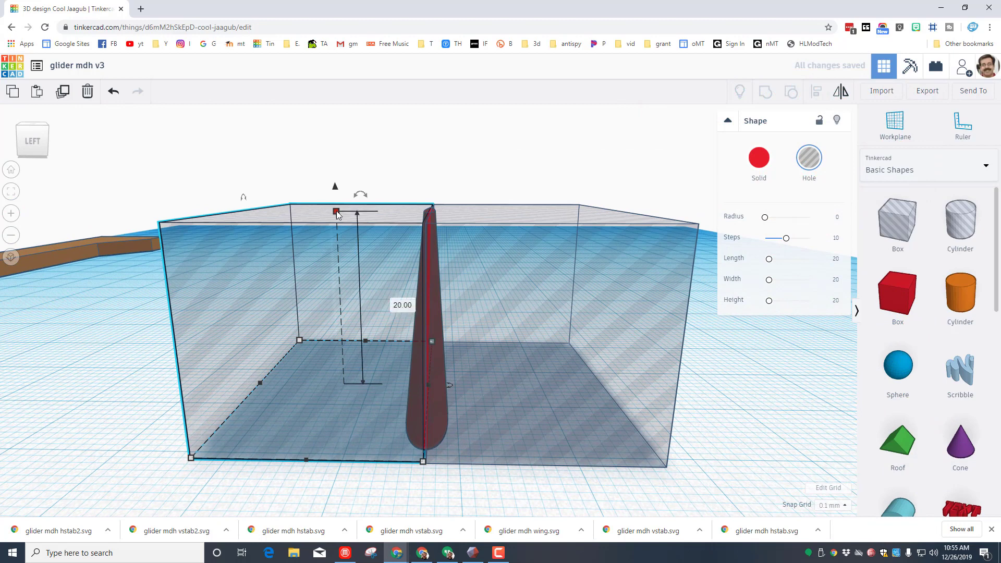
click(336, 211)
click(538, 271)
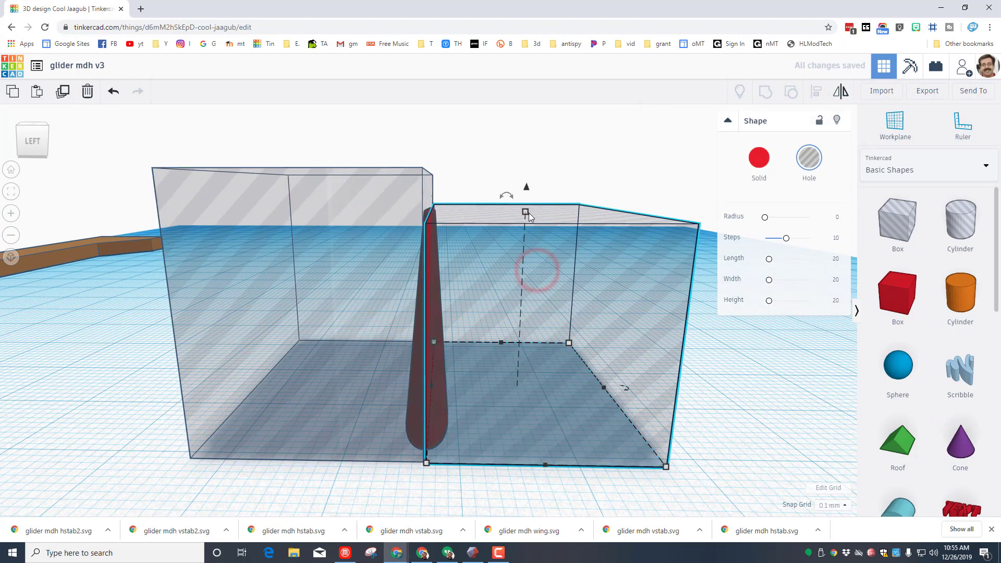
drag(529, 213, 530, 174)
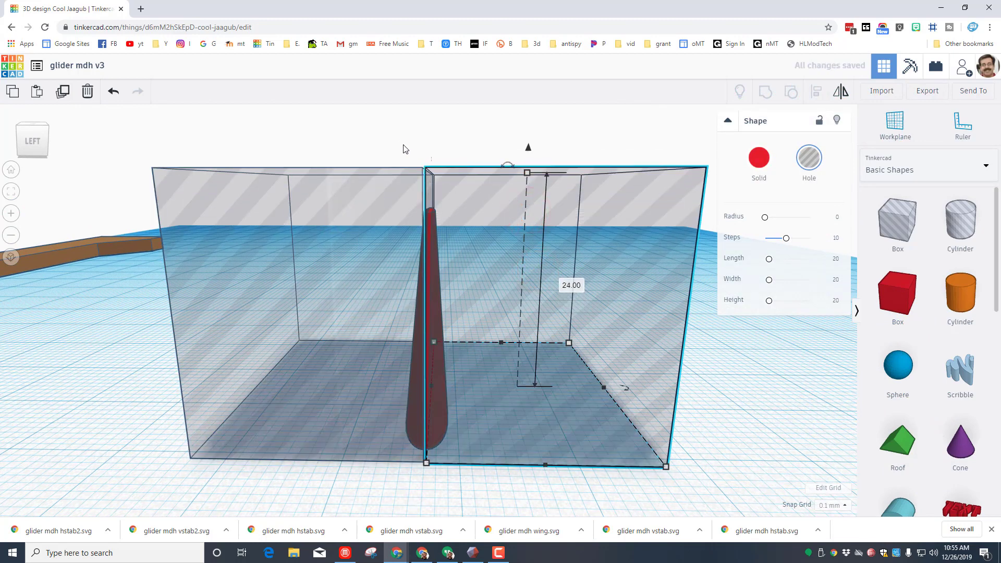
Select both hole boxes and nudge them down so they extend slightly below the wing's base
click(403, 146)
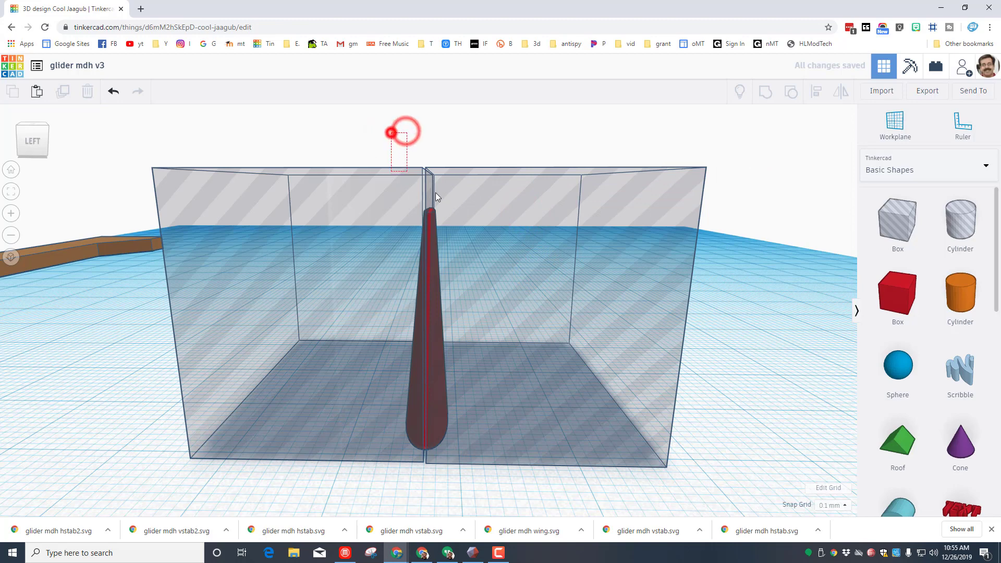
drag(436, 192, 455, 189)
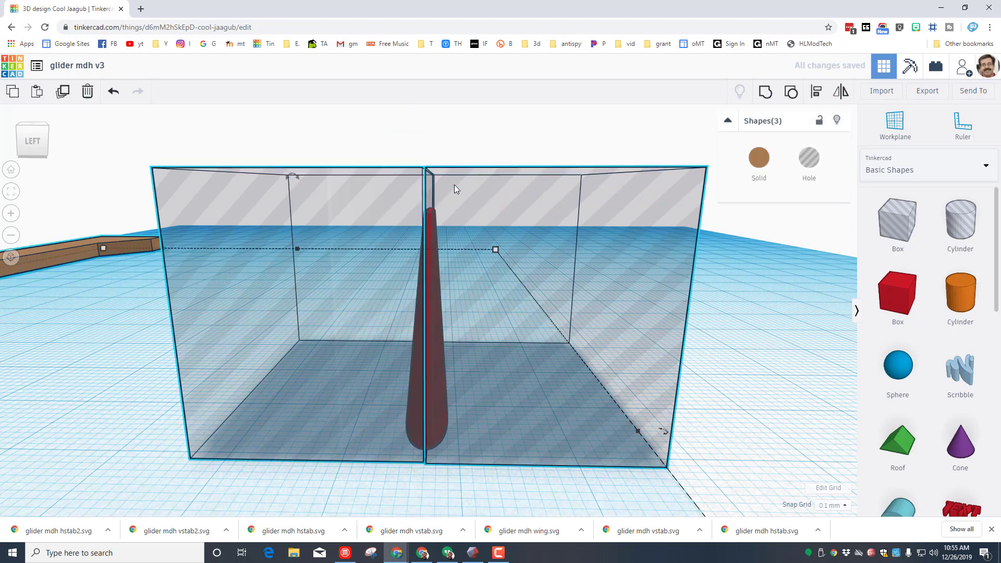
key(ctrl+Down)
key(ctrl+Down)
key(ctrl+Down)
key(ctrl+Down)
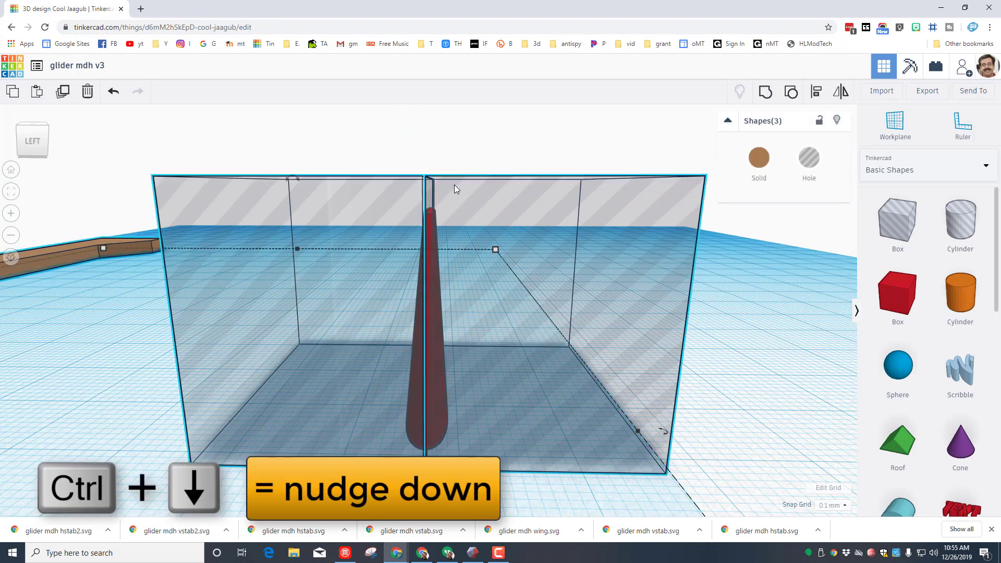
Group the wing with both hole boxes to cut it down to a thin flat plate
mouse_move(480, 284)
right_down()
mouse_move(502, 239)
mouse_move(490, 270)
mouse_move(459, 273)
mouse_move(483, 277)
right_up()
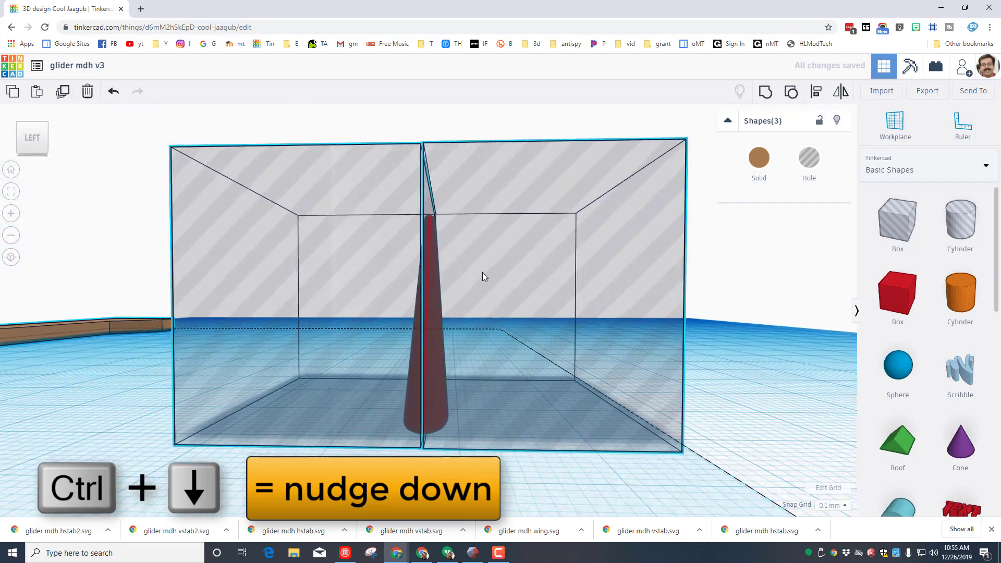
click(371, 127)
drag(481, 243, 482, 243)
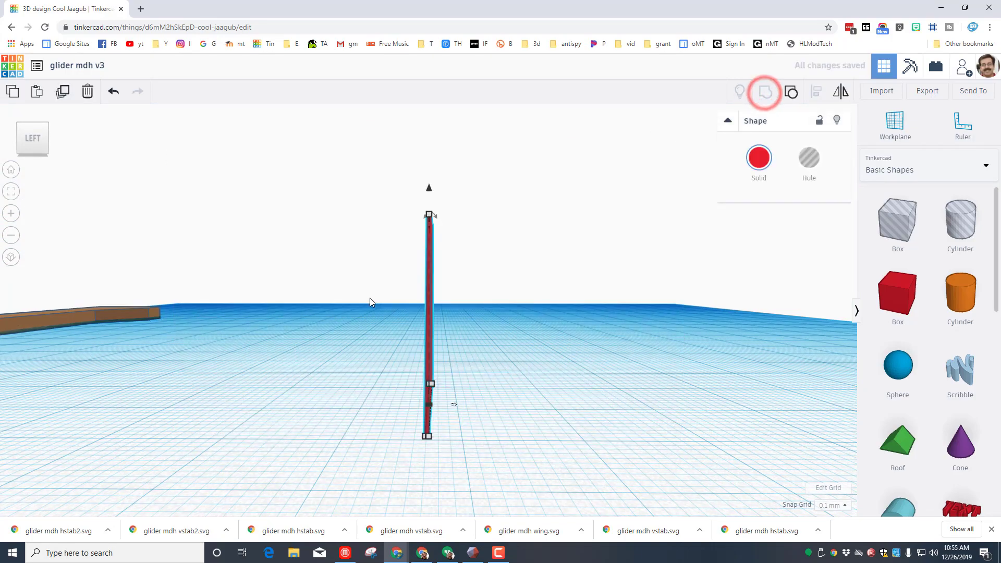
right_drag(326, 309, 457, 339)
click(457, 339)
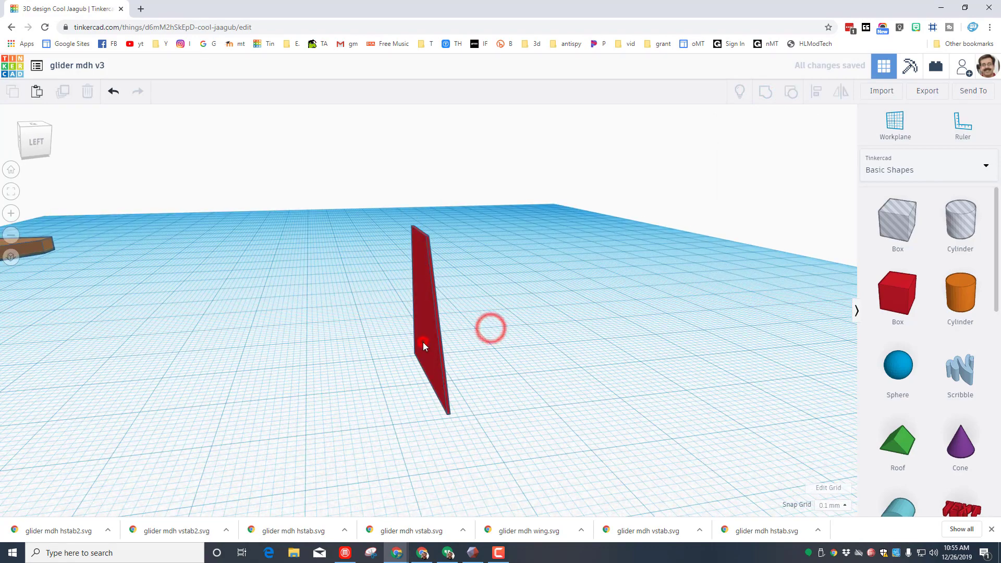
Rotate the thin wing plate 90° so it lies flat and drop it onto the workplane
click(420, 342)
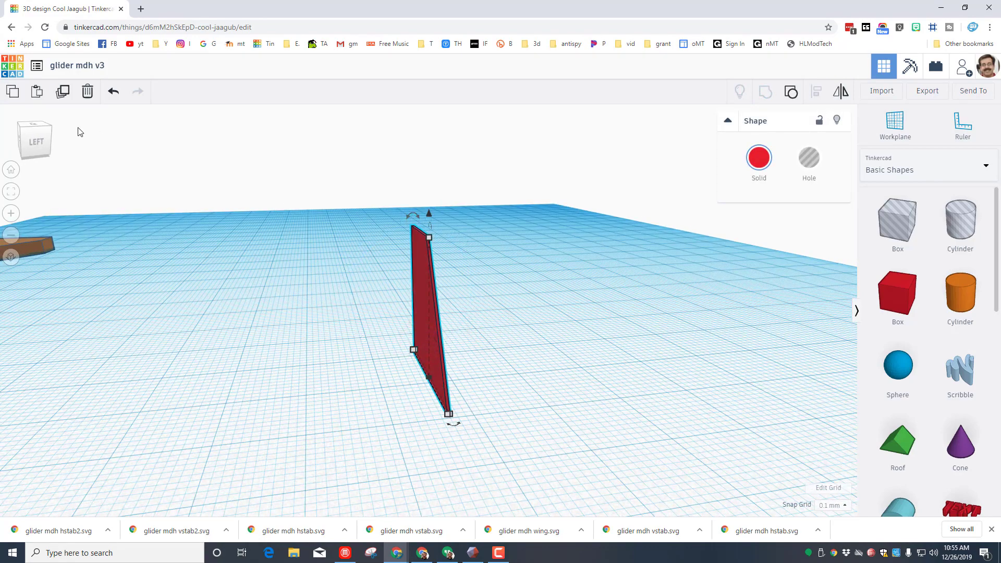
click(18, 130)
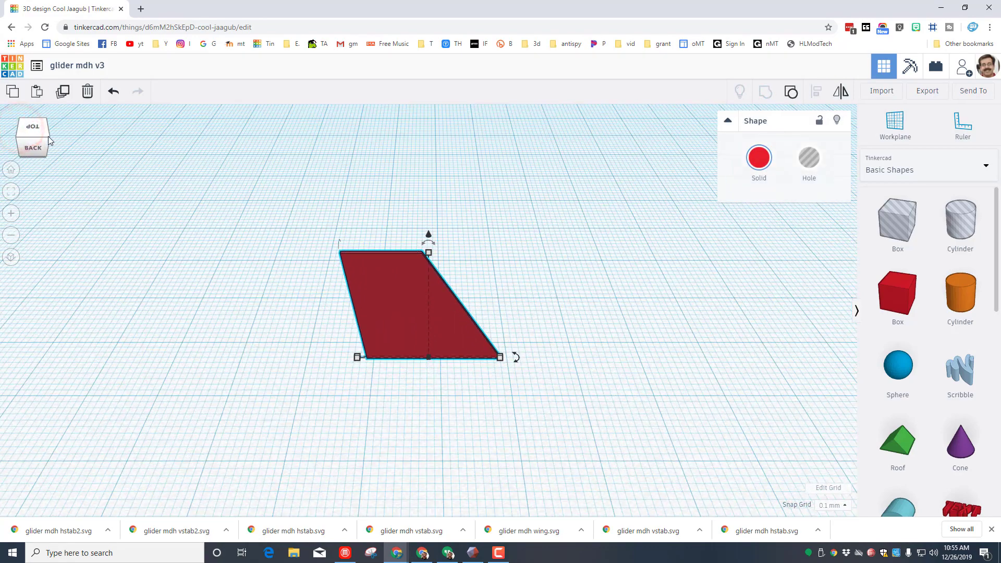
click(46, 134)
drag(373, 210, 331, 311)
key(d)
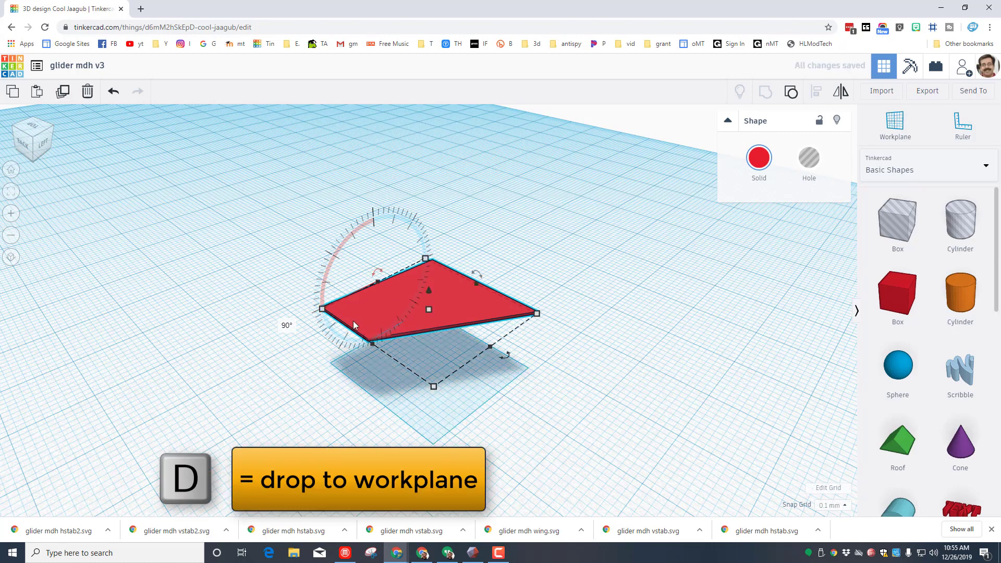
key(d)
scroll(521, 361, down, 5)
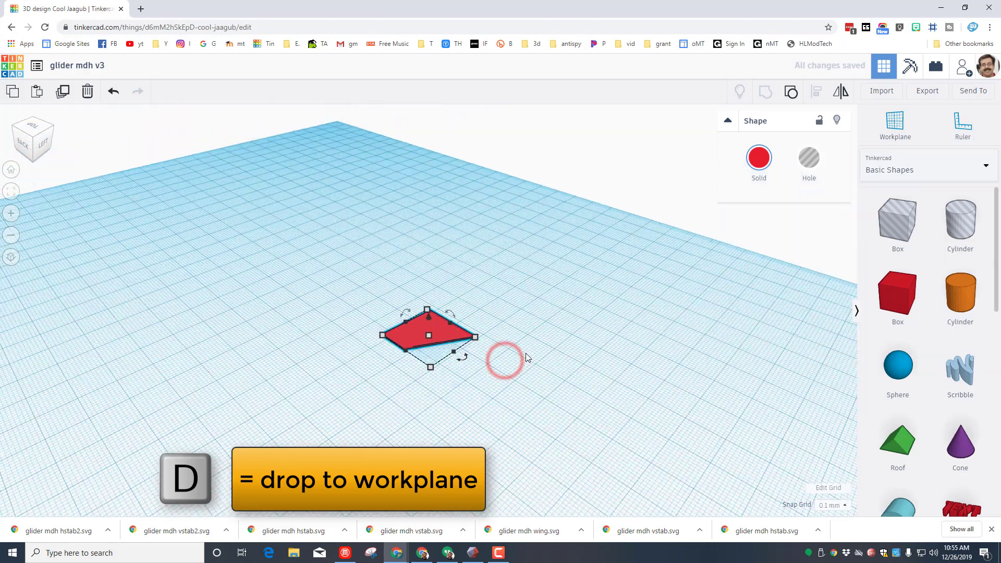
click(596, 367)
Move the flat wing plate close to the fuselage and turn it so its span runs parallel to the fuselage
right_drag(487, 393, 343, 444)
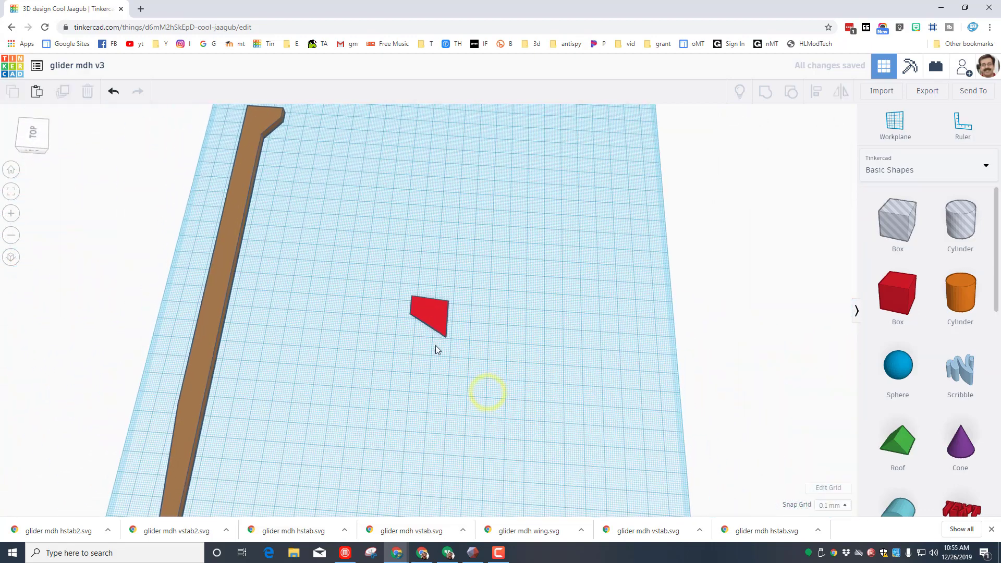
drag(430, 322, 309, 312)
click(381, 328)
right_drag(421, 334, 399, 258)
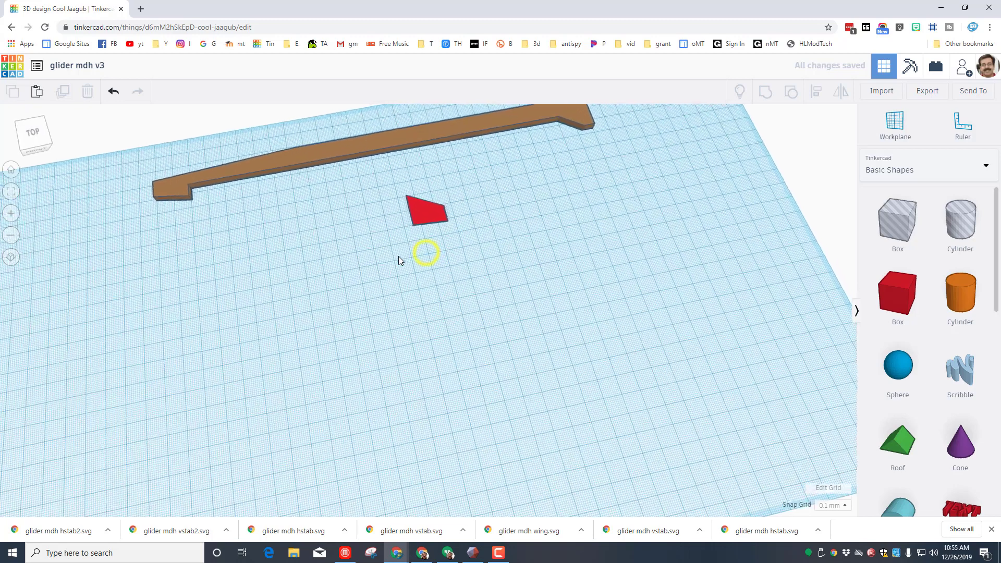
Stretch the wing plate along the fuselage direction and set its length to 145 mm
click(445, 215)
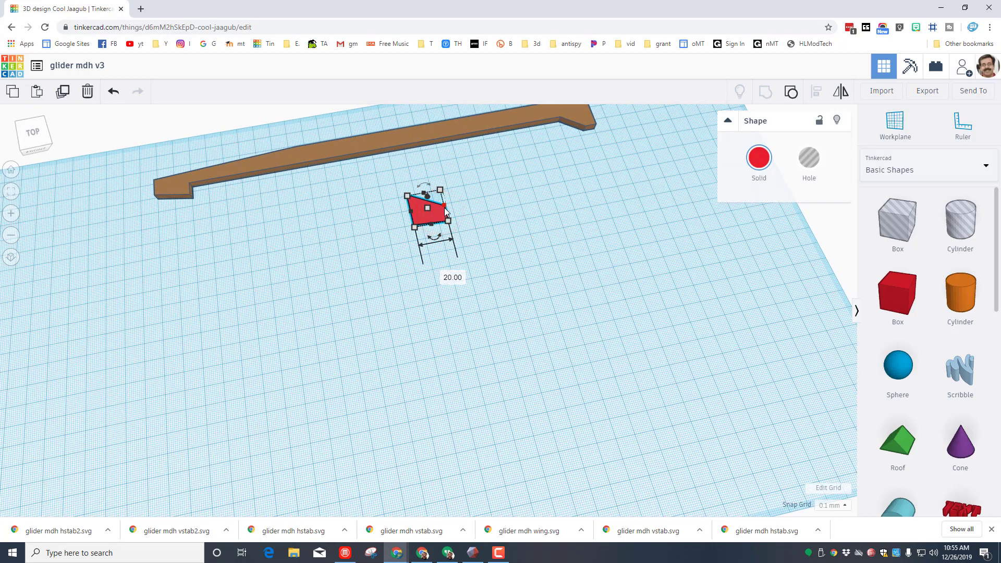
drag(445, 212, 577, 180)
click(557, 253)
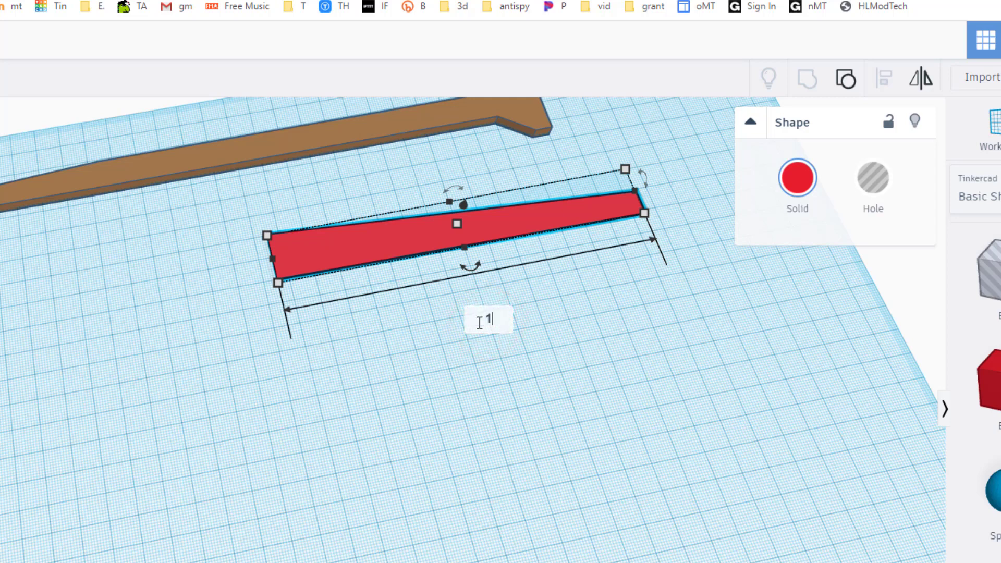
key(Return)
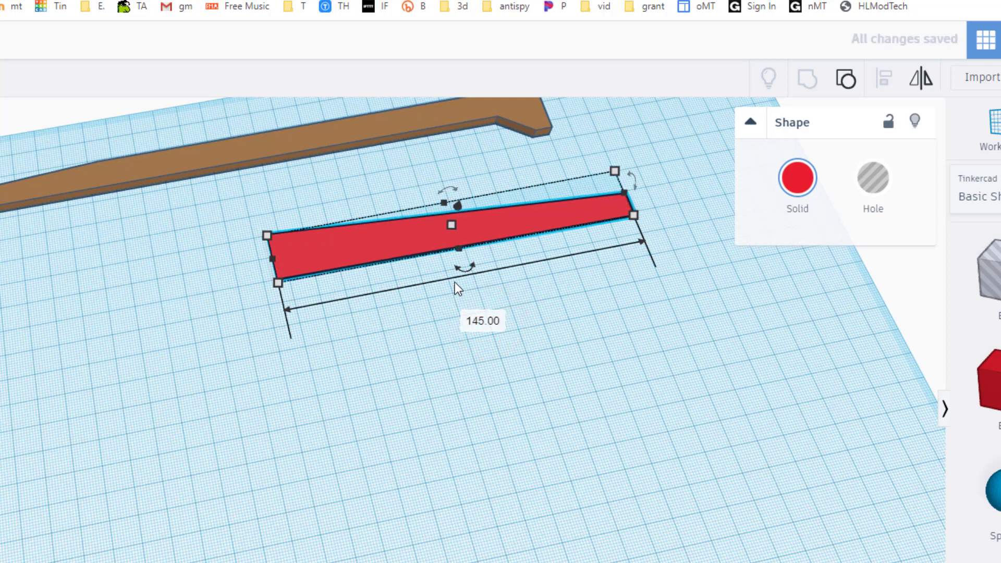
Widen the wing plate on the side facing away from the fuselage
drag(462, 251, 476, 296)
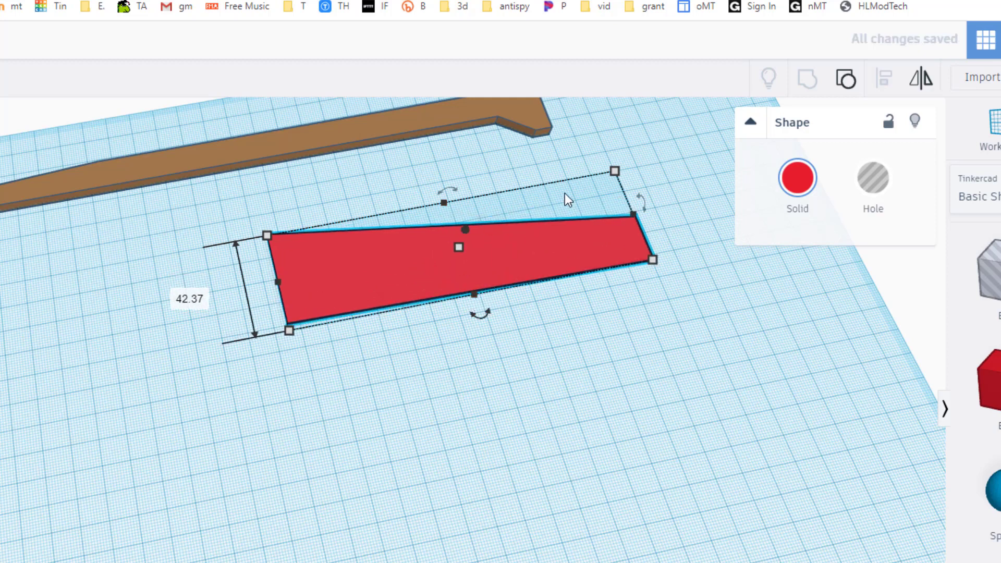
drag(474, 295, 486, 330)
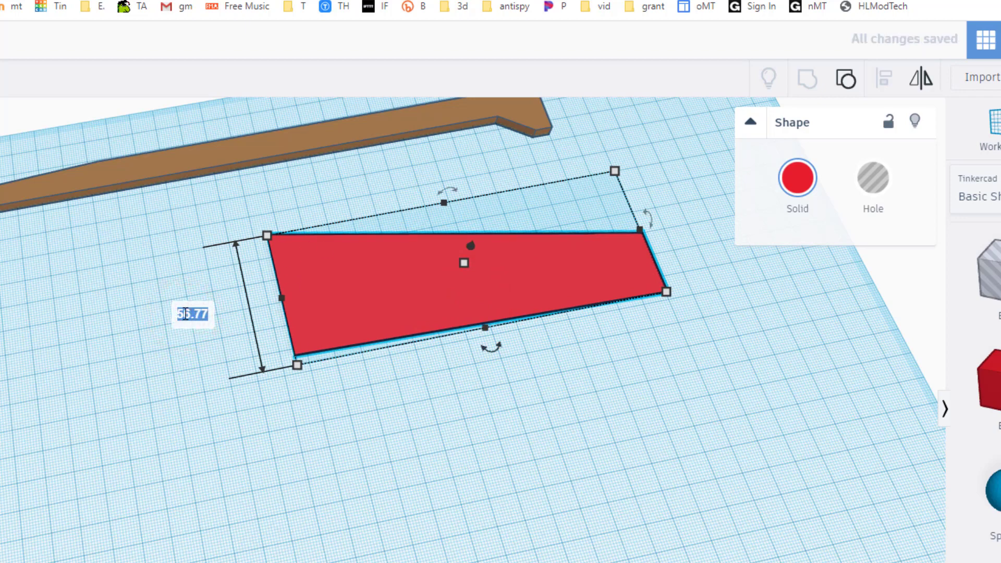
key(Return)
right_drag(5, 313, 10, 355)
scroll(280, 289, up, 1)
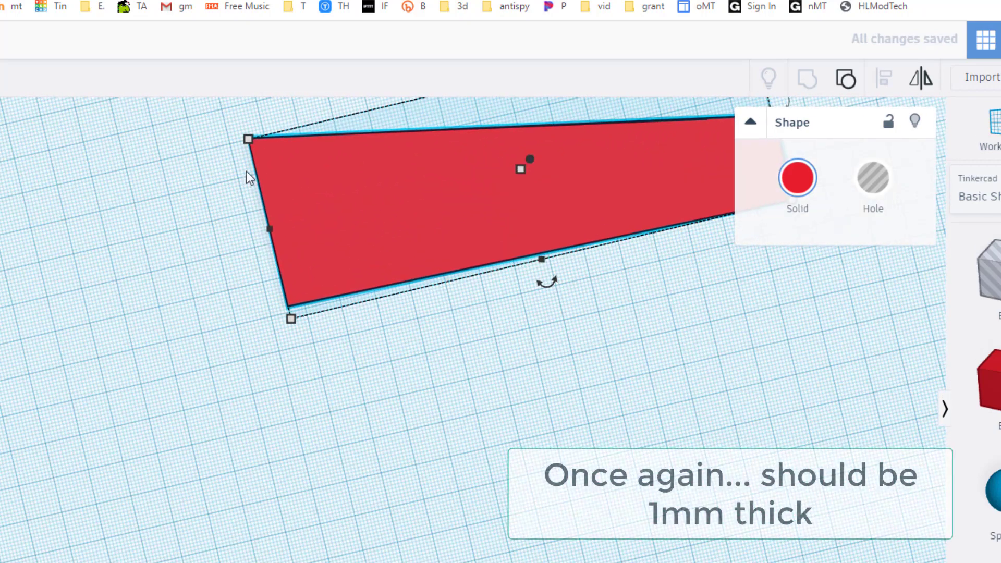
drag(326, 286, 312, 289)
scroll(308, 407, down, 4)
click(338, 411)
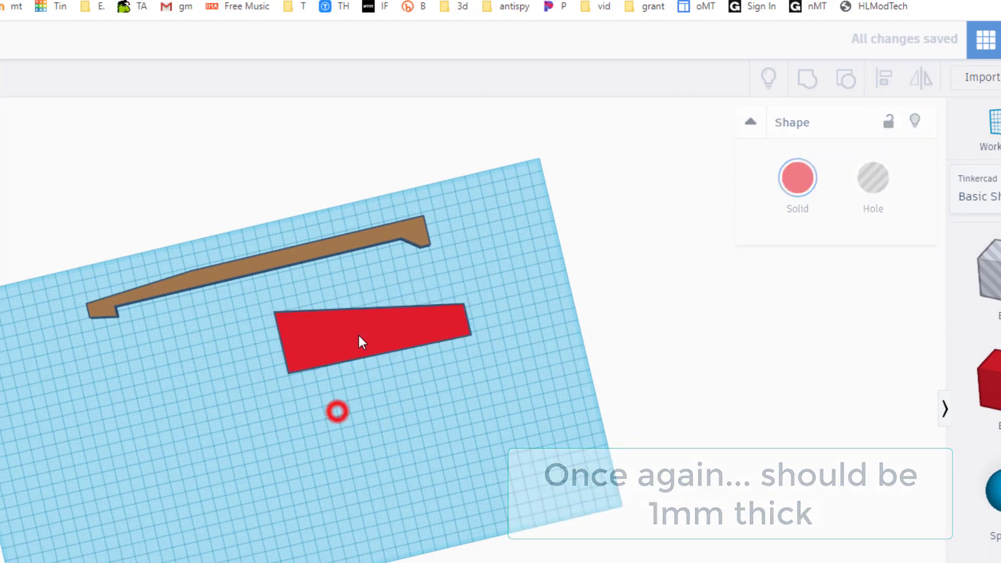
Duplicate the wing plate and place the copy in front of the original, away from the fuselage
click(341, 385)
click(335, 328)
right_drag(342, 402, 444, 269)
click(343, 455)
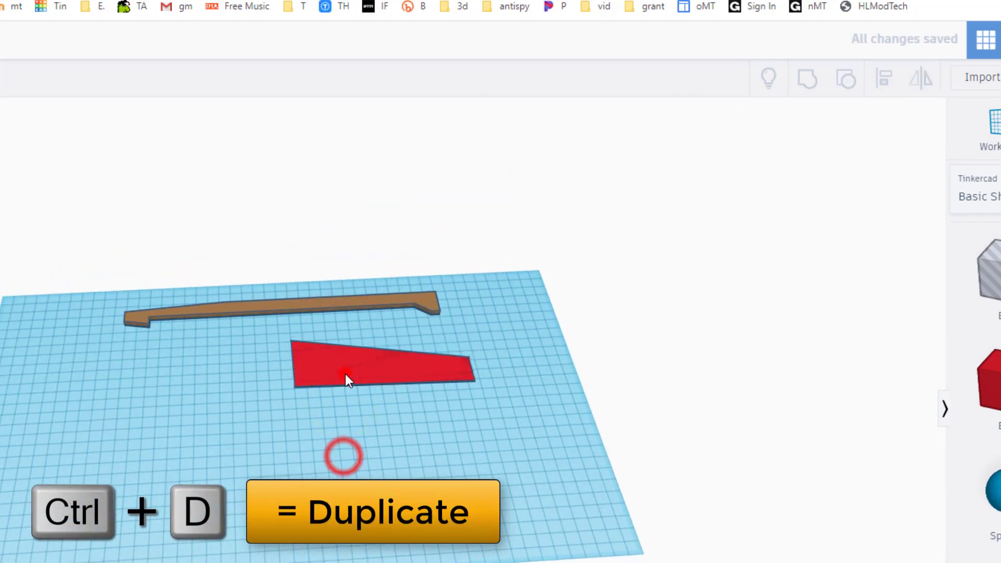
click(345, 374)
key(ctrl+d)
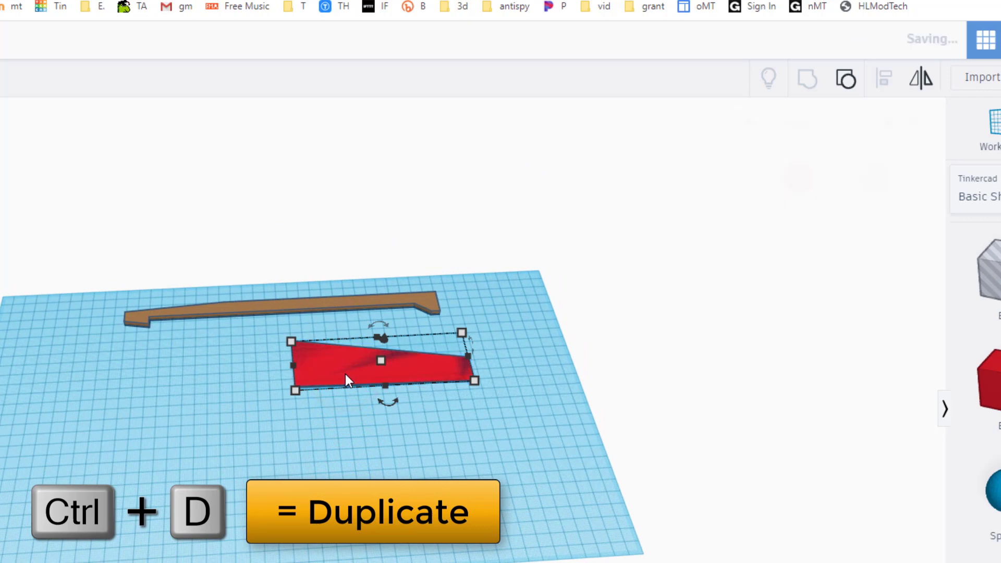
drag(345, 374, 327, 437)
click(384, 429)
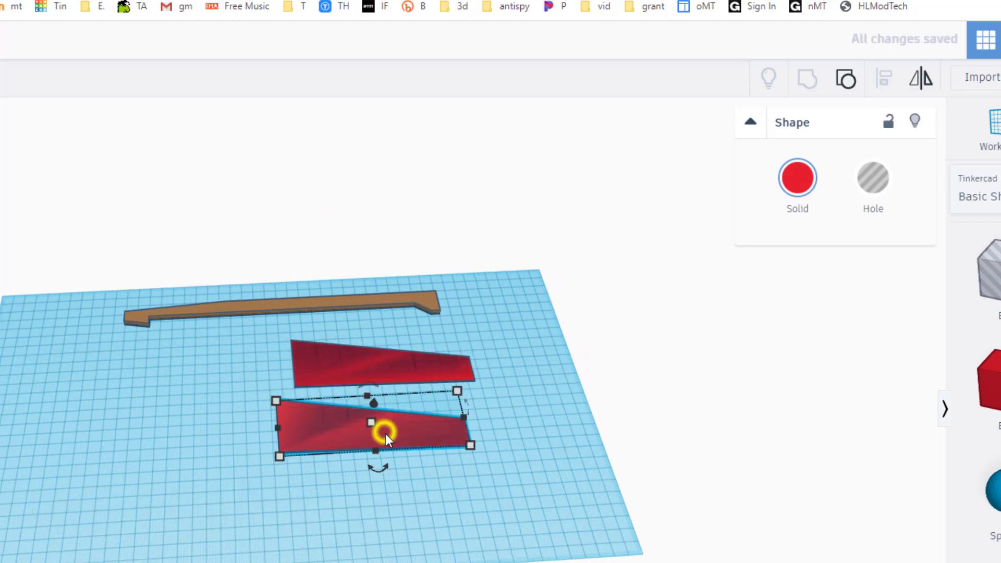
click(514, 464)
scroll(511, 446, up, 3)
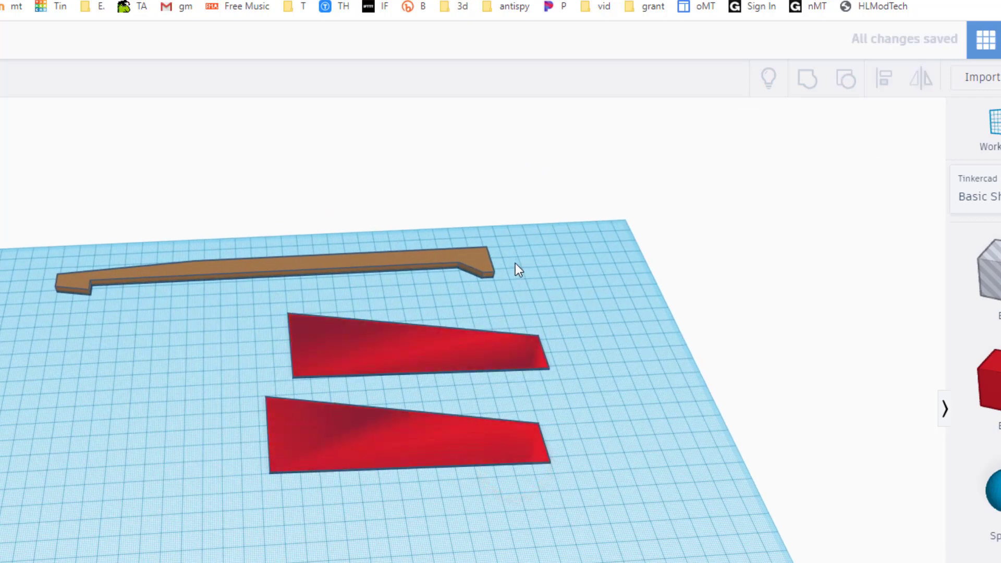
Shrink the front wing plate into a small stabilizer plate about 48 mm long and 25 mm wide
click(535, 438)
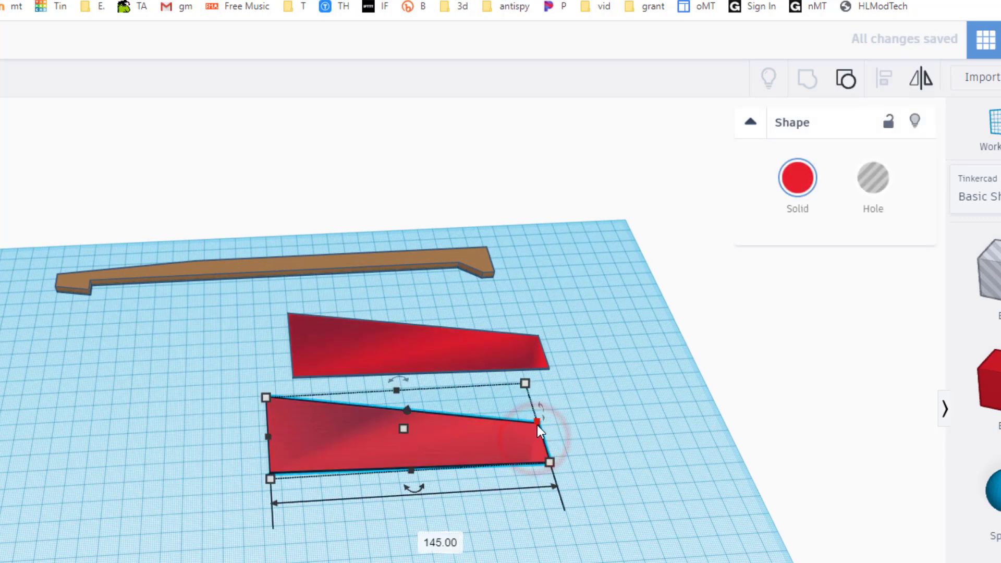
drag(537, 425, 384, 431)
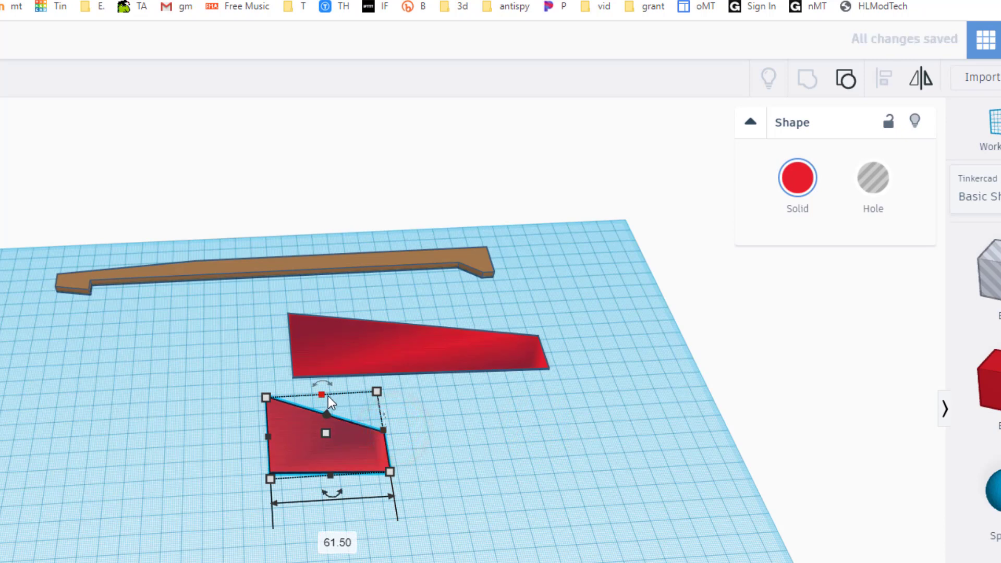
mouse_move(327, 395)
mouse_down()
mouse_move(330, 437)
mouse_move(345, 410)
mouse_move(331, 408)
mouse_up()
drag(411, 405, 386, 405)
click(317, 454)
right_drag(188, 457, 277, 433)
click(313, 391)
right_drag(358, 441, 206, 447)
Duplicate the small stabilizer plate, place the copy beside it and shorten the copy to about 29 mm
key(ctrl+d)
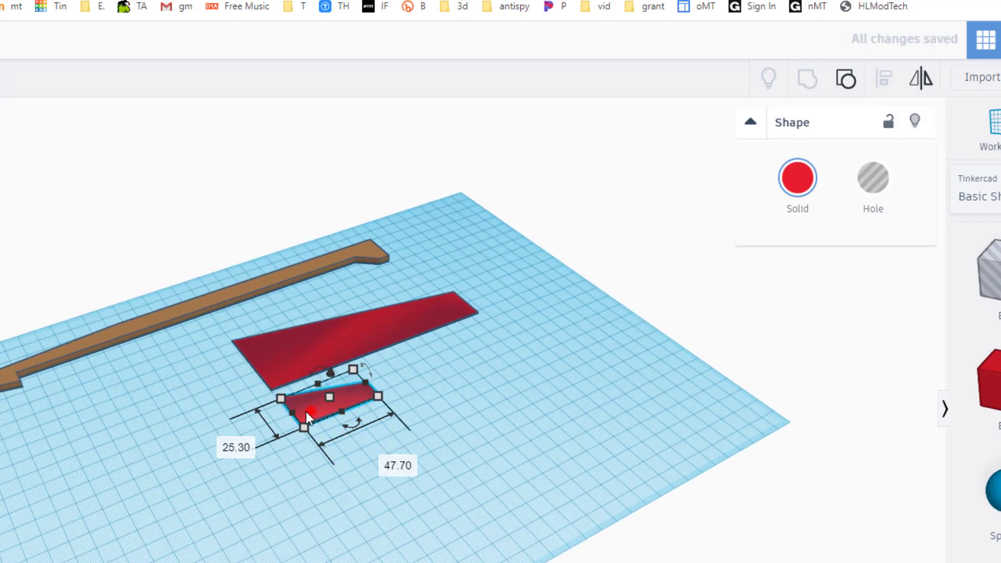
drag(306, 415, 219, 455)
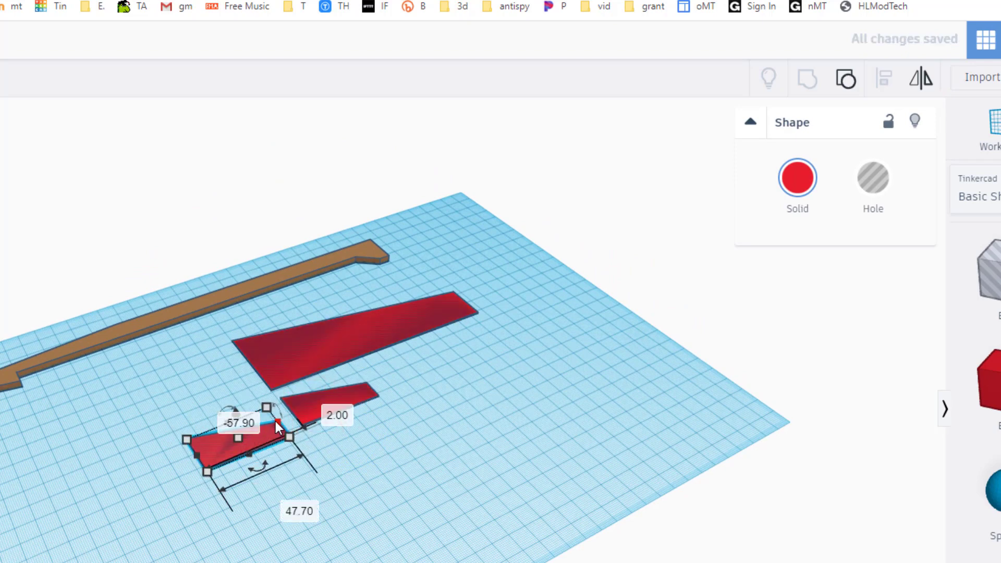
drag(275, 422, 245, 433)
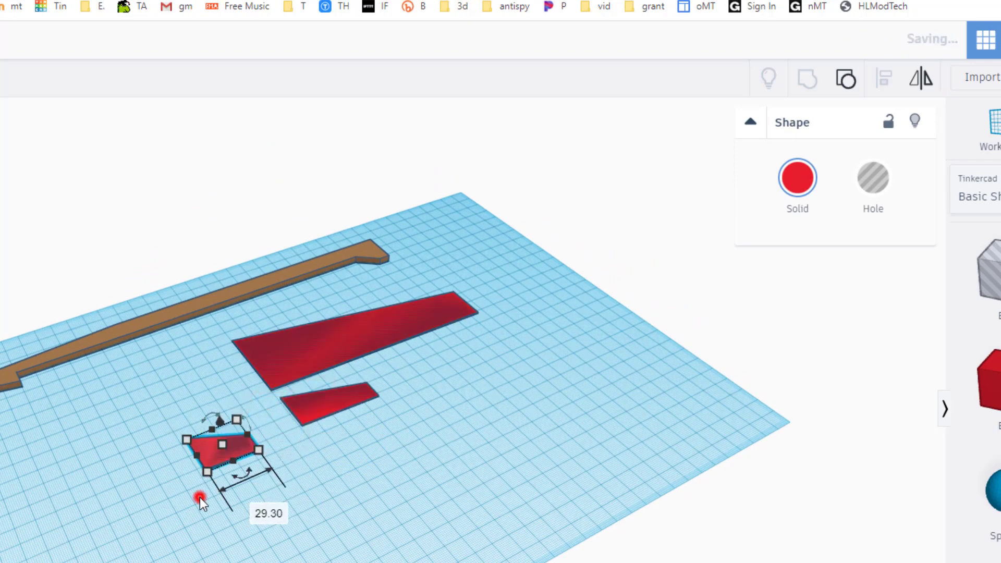
right_drag(200, 498, 286, 485)
drag(285, 486, 272, 461)
mouse_move(424, 490)
right_down()
mouse_move(132, 485)
mouse_move(164, 507)
mouse_move(110, 503)
mouse_move(443, 493)
right_up()
drag(535, 492, 449, 473)
click(449, 473)
Duplicate the fuselage onto the opposite side of the red plates and stand the copy on edge by rotating it 90°
right_drag(509, 451, 545, 409)
click(533, 396)
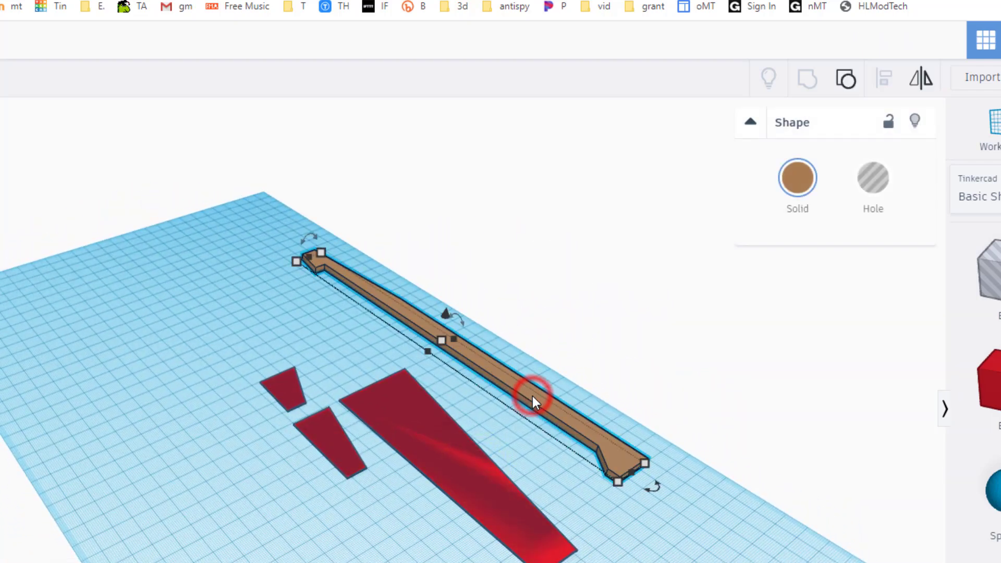
key(ctrl+d)
drag(534, 393, 262, 495)
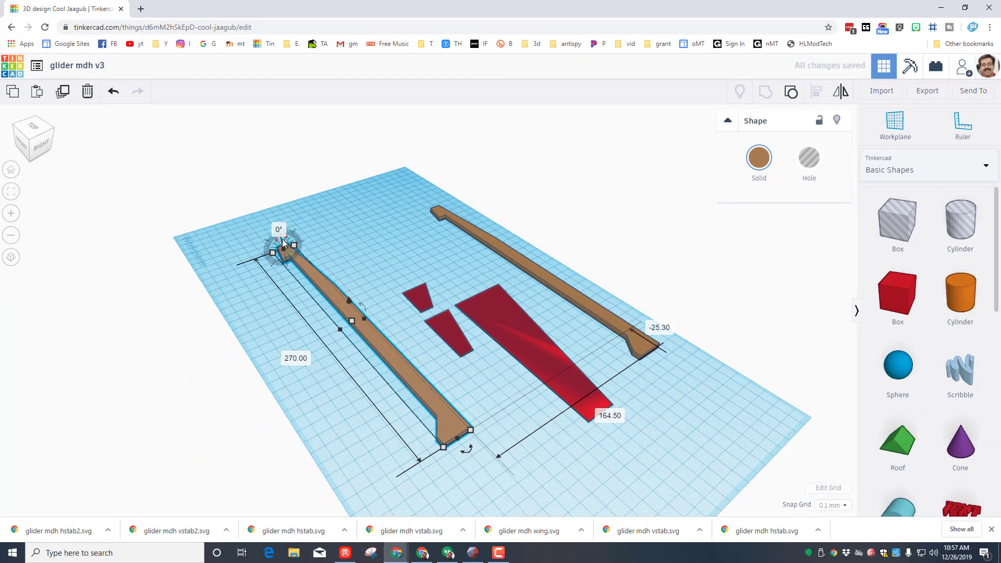
drag(283, 239, 260, 258)
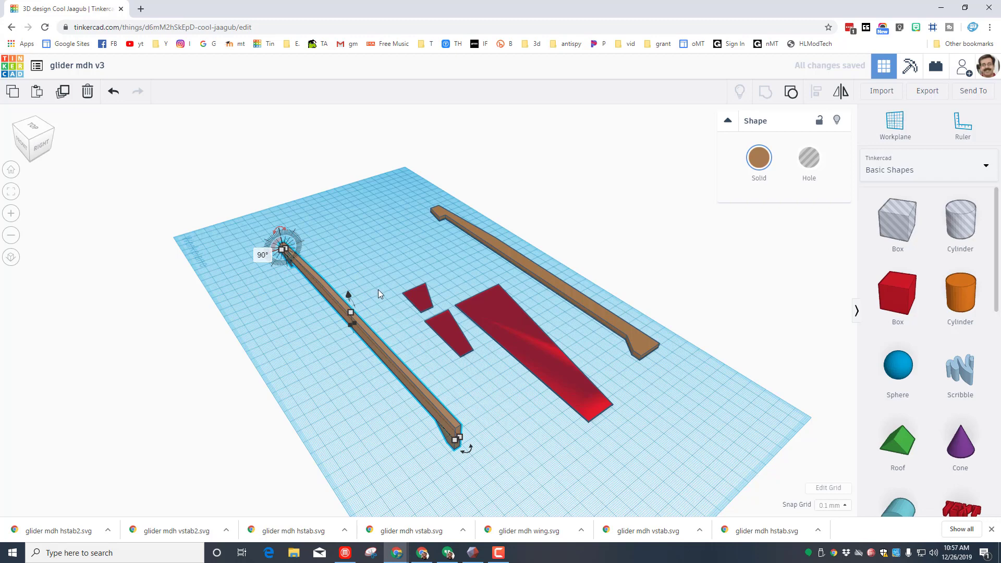
Set the snap grid to 1.0 mm and duplicate the upright fuselage, nudging the copy sideways so both lie side by side
right_drag(381, 395, 409, 389)
click(409, 391)
click(376, 355)
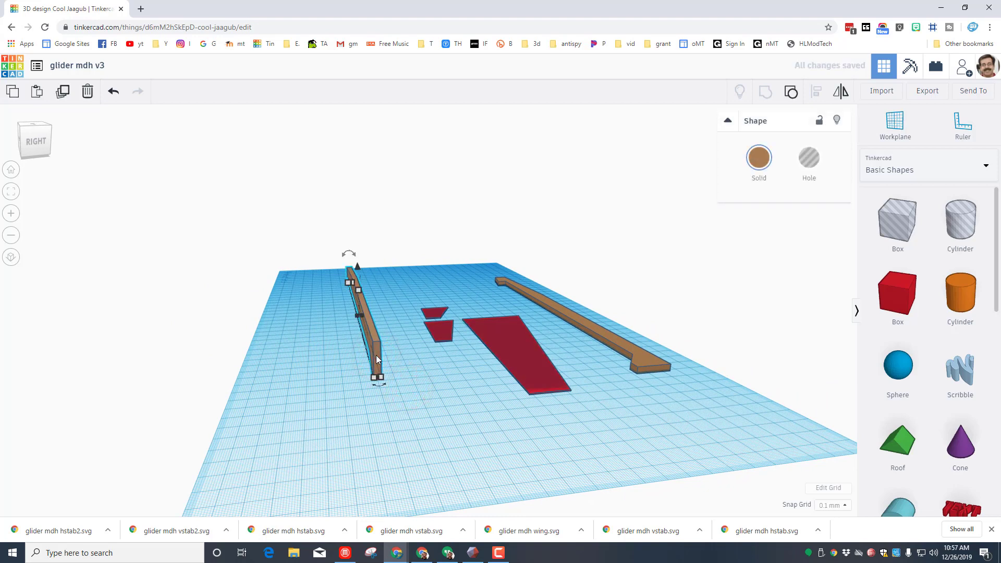
click(833, 507)
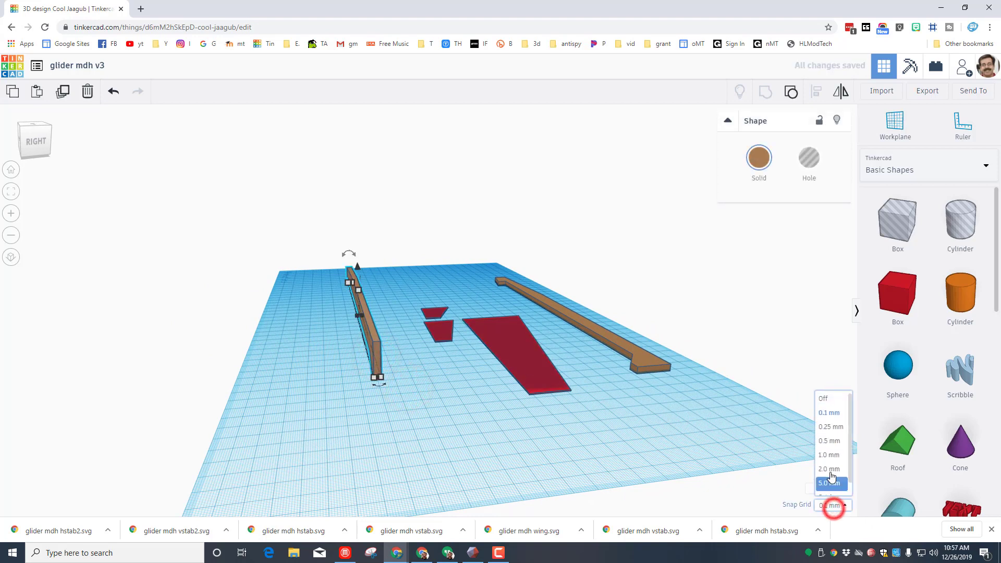
click(833, 458)
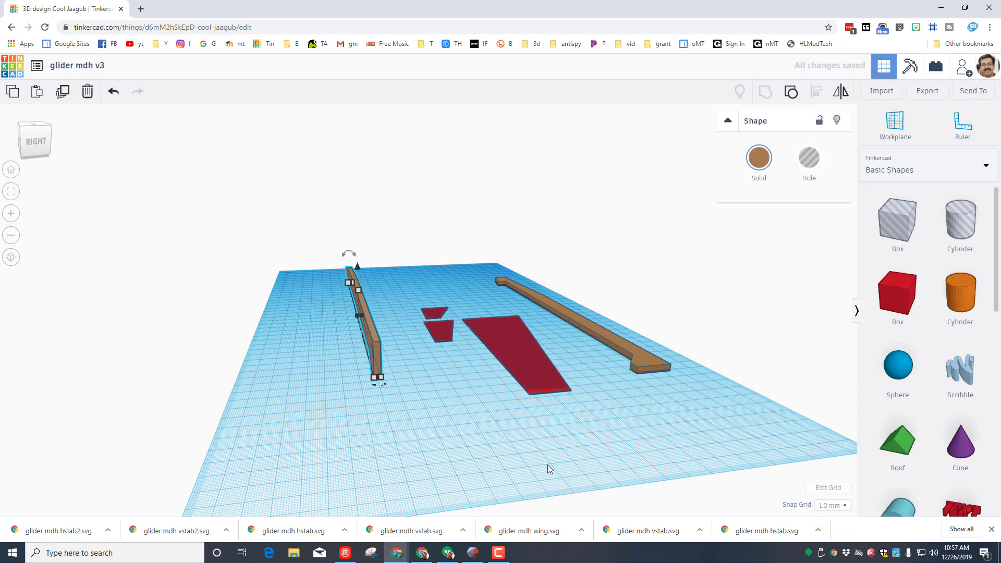
key(Left)
key(Left)
key(Left)
key(Left)
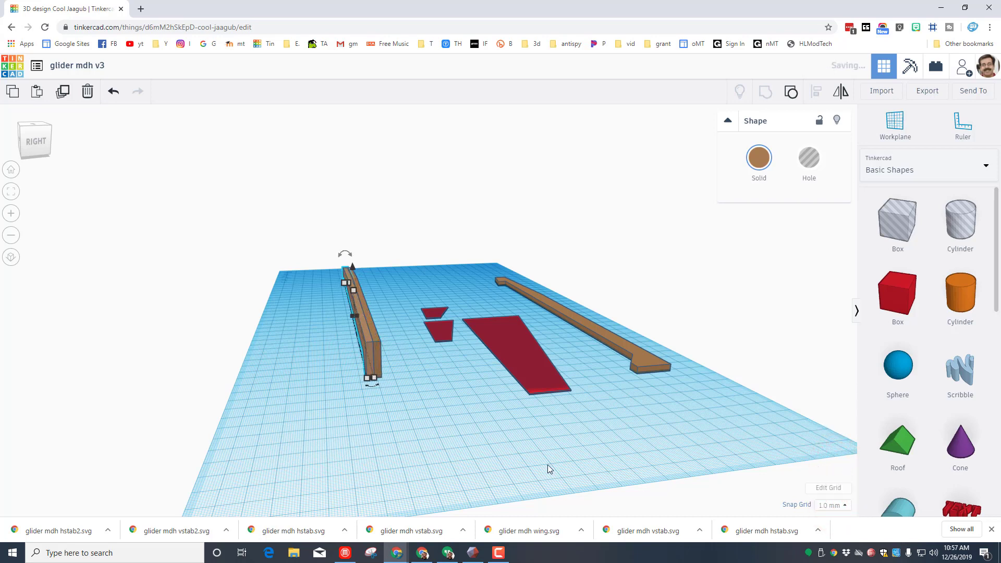
click(414, 441)
Duplicate the large wing plate, turn the copy crosswise and move its wide end against the upright fuselage
right_drag(302, 394, 360, 368)
click(534, 366)
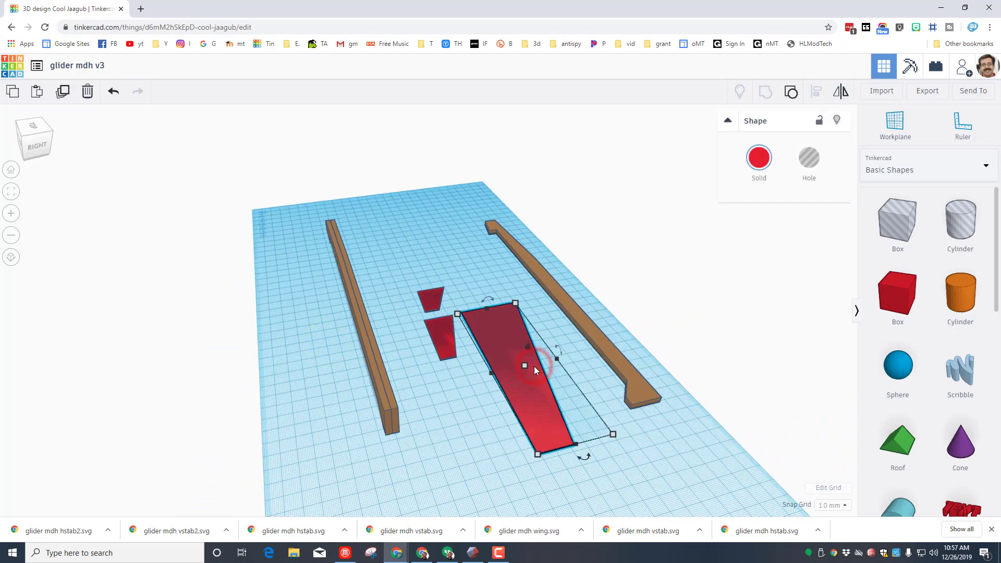
key(ctrl+d)
drag(534, 366, 510, 377)
click(434, 450)
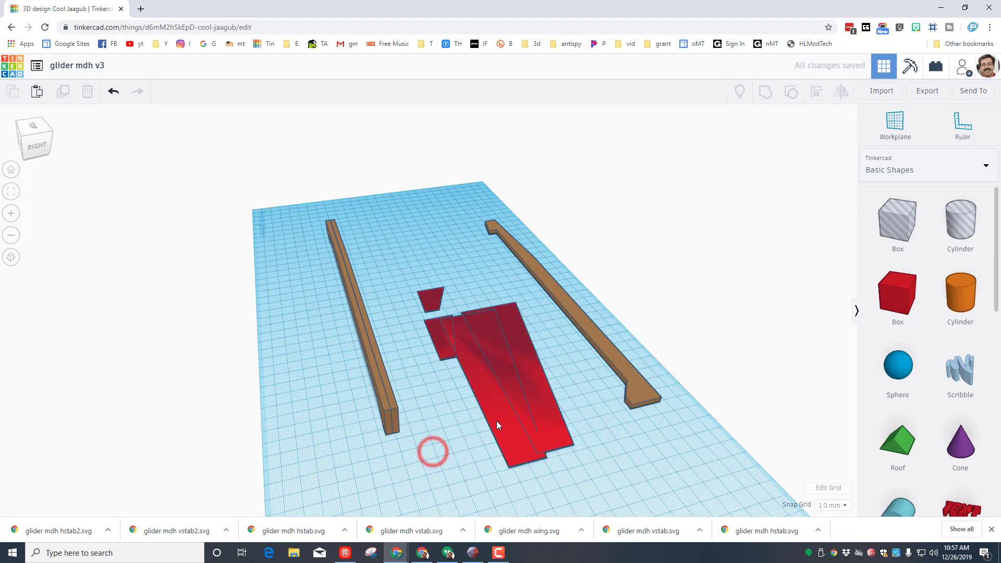
drag(497, 421, 410, 377)
drag(458, 417, 477, 324)
drag(407, 354, 418, 299)
Raise the crosswise wing plate off the workplane to the upper edge of the upright fuselage
right_drag(416, 383, 396, 358)
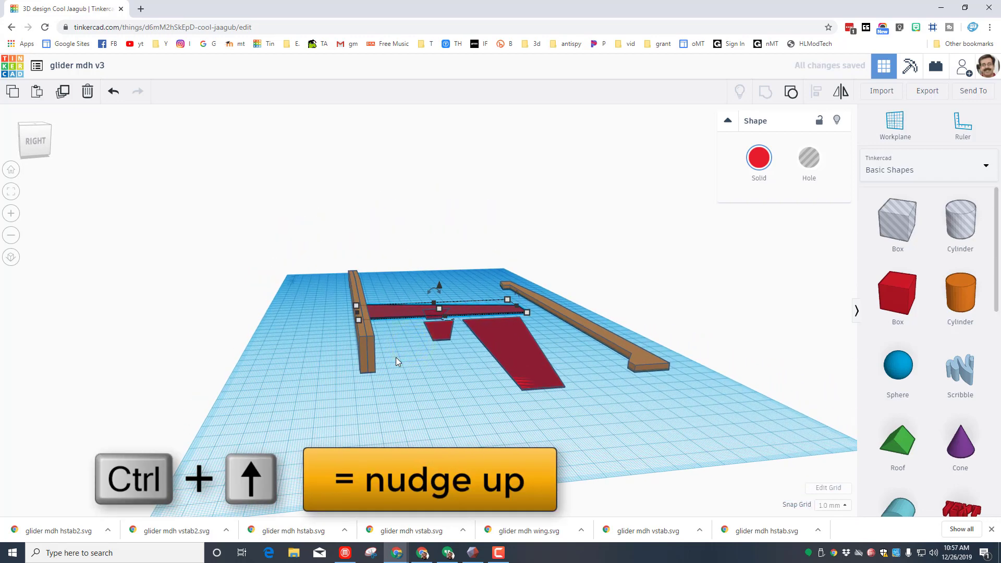
key(ctrl+Up)
key(ctrl+Up)
key(ctrl+Up)
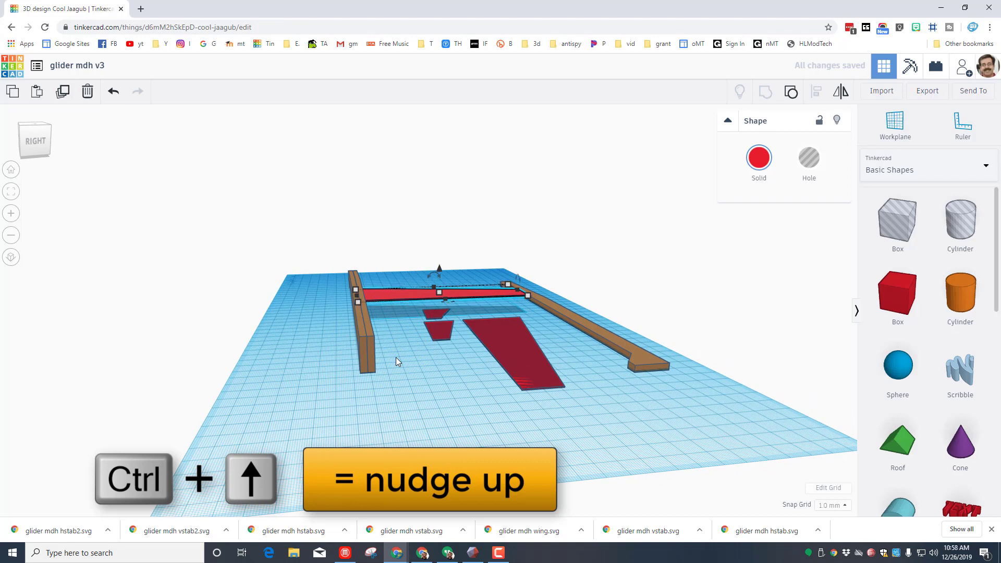
key(ctrl+Up)
key(ctrl+Up)
key(ctrl+Up)
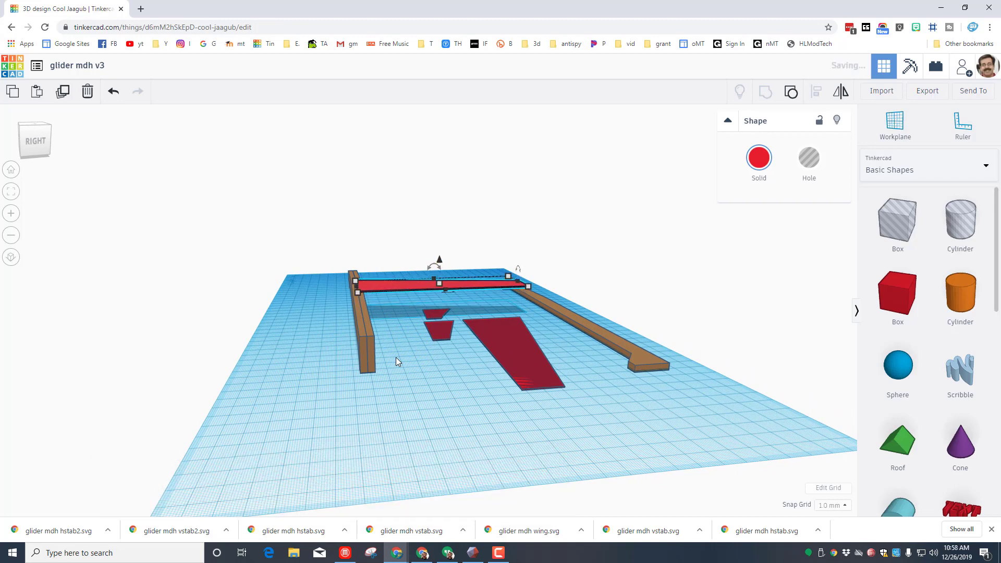
scroll(345, 291, up, 5)
Tilt the raised wing upward away from the fuselage and set the rotation angle to 14°
click(355, 293)
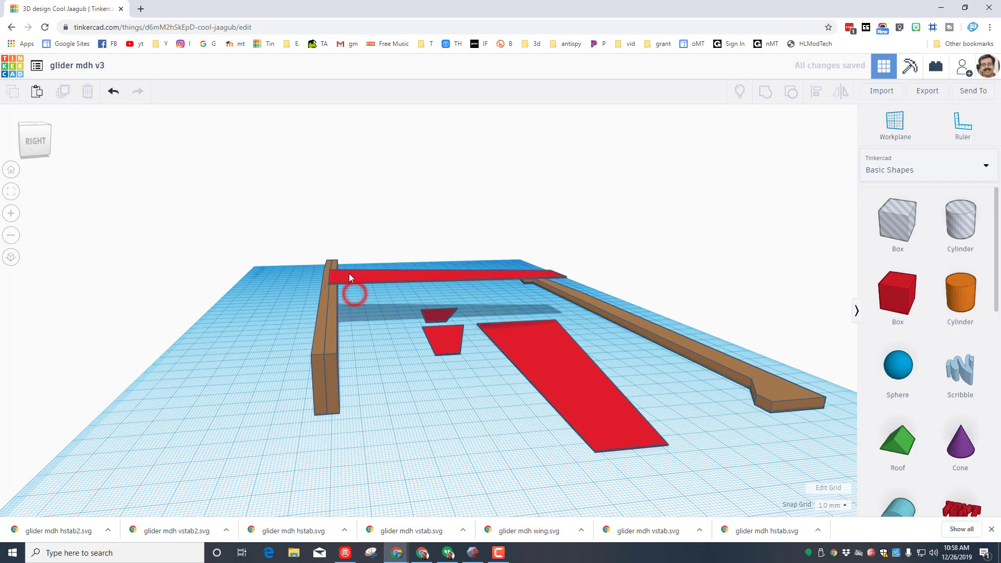
click(386, 277)
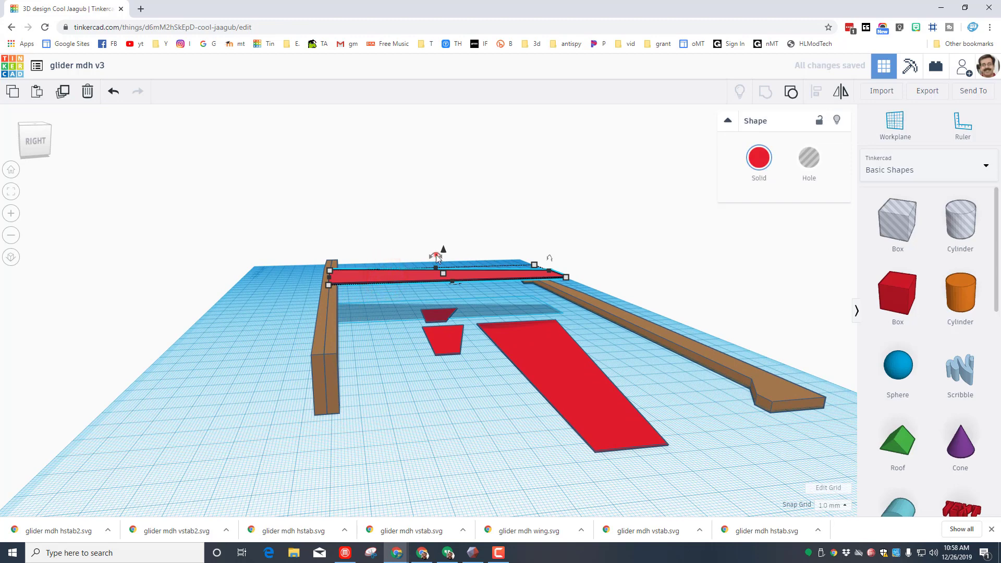
drag(436, 255, 417, 134)
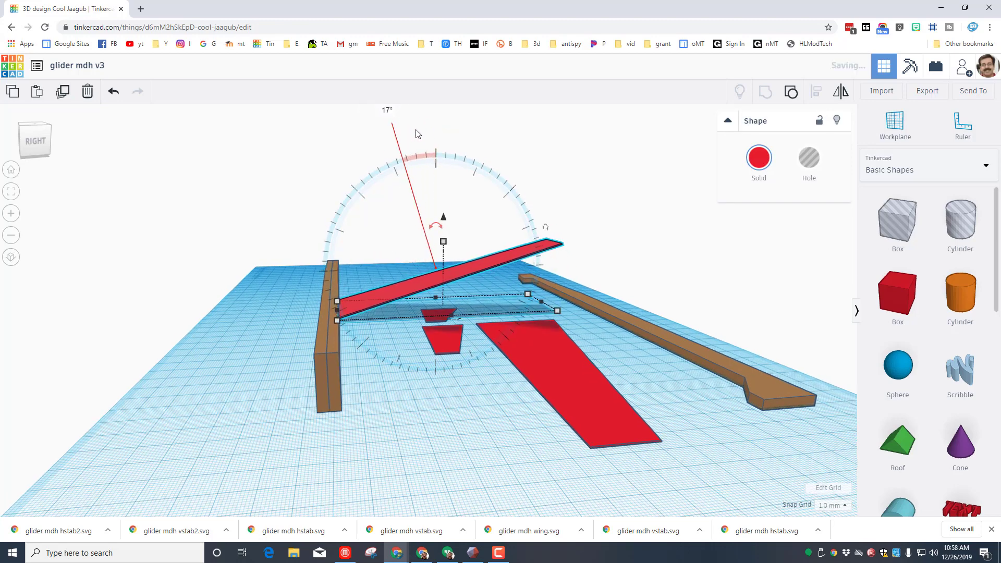
scroll(417, 151, down, 2)
click(396, 160)
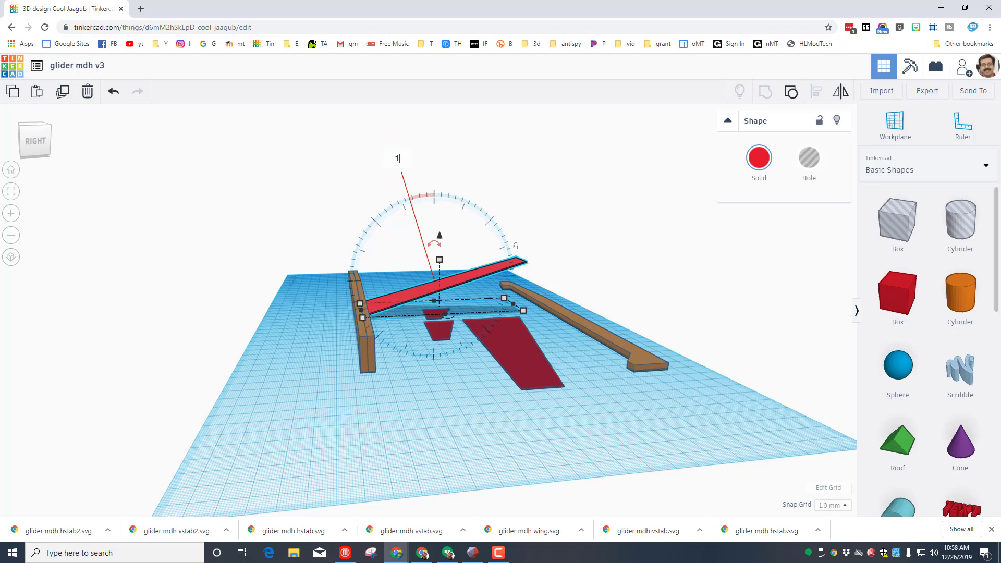
text(14)
key(Return)
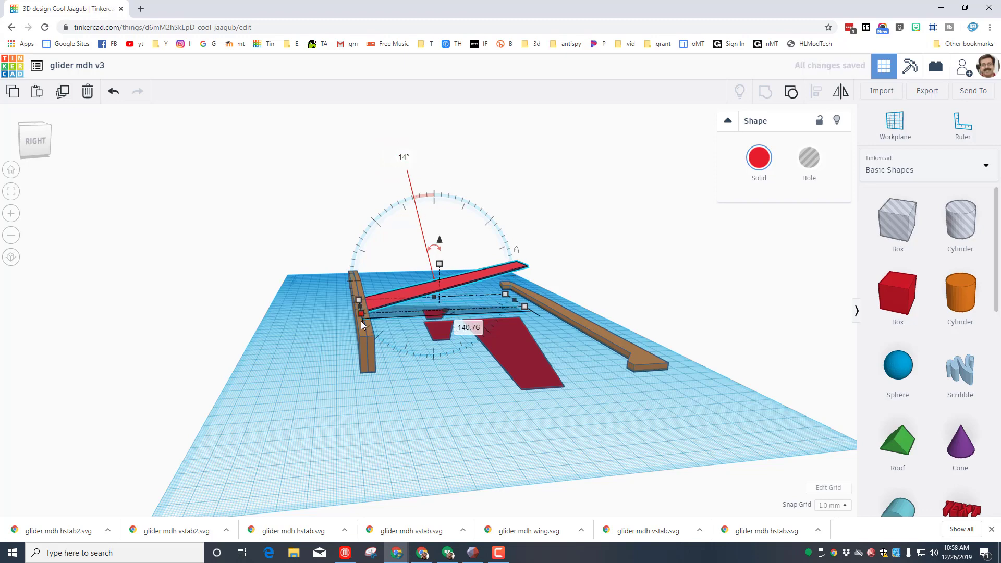
Raise the tilted wing so its root reaches the top of the upright fuselage
scroll(361, 321, up, 2)
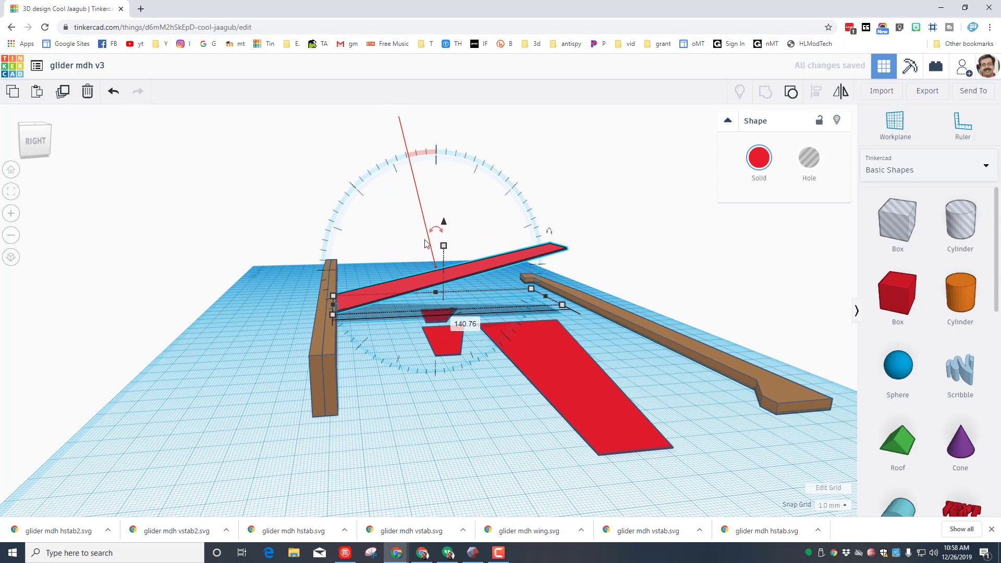
drag(444, 226, 444, 210)
key(ctrl+Up)
key(ctrl+Up)
key(ctrl+Up)
key(ctrl+Up)
key(ctrl+Up)
key(ctrl+Up)
key(ctrl+Up)
key(ctrl+Up)
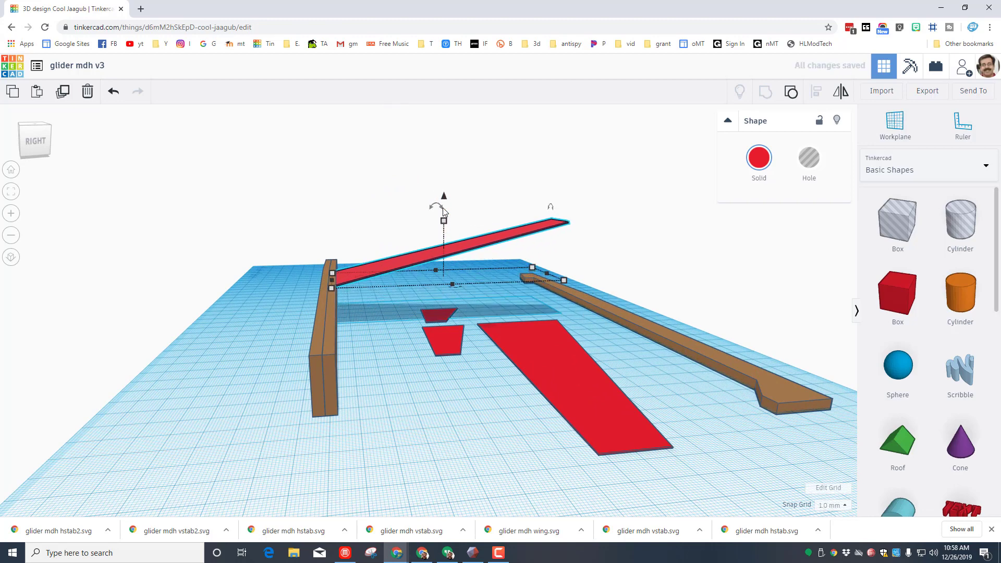
Nudge the tilted wing sideways over the fuselage and fine-tune its height so the root sits on the top edge
mouse_move(179, 302)
right_down()
mouse_move(215, 312)
mouse_move(286, 304)
mouse_move(162, 300)
mouse_move(163, 292)
mouse_move(175, 301)
right_up()
key(Left)
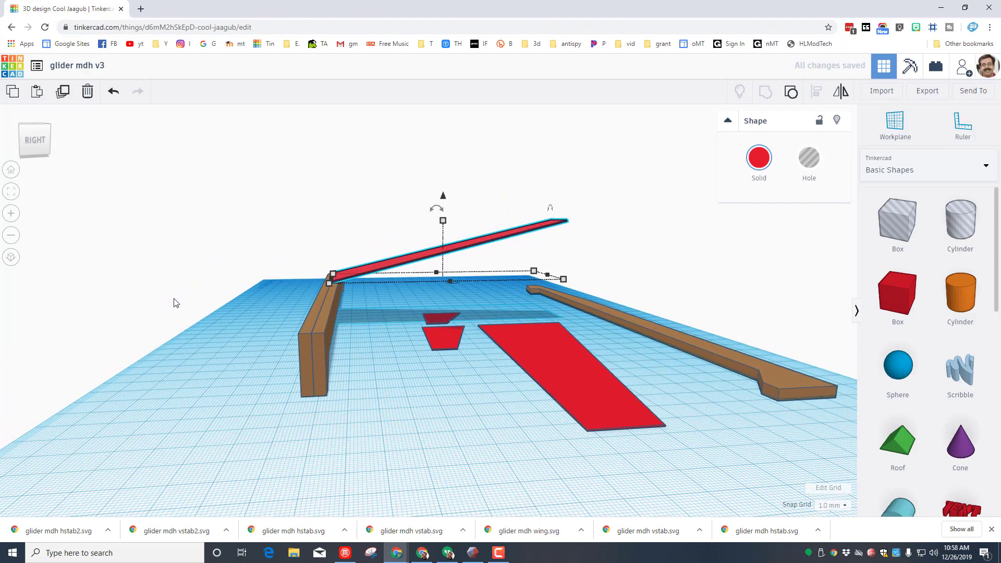
key(ctrl+Down)
key(ctrl+Down)
key(ctrl+Down)
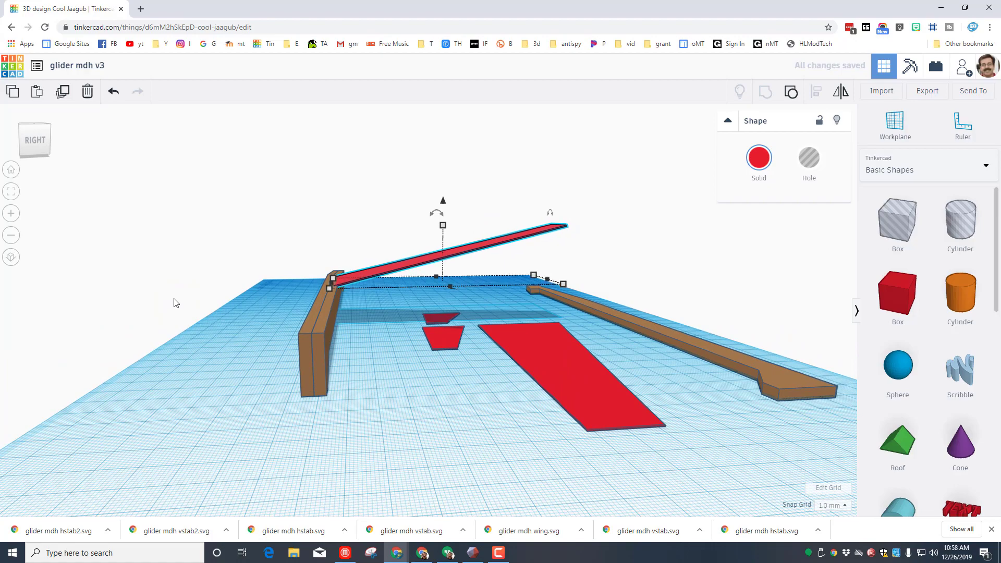
scroll(387, 349, up, 3)
right_drag(333, 324, 374, 327)
key(ctrl+Up)
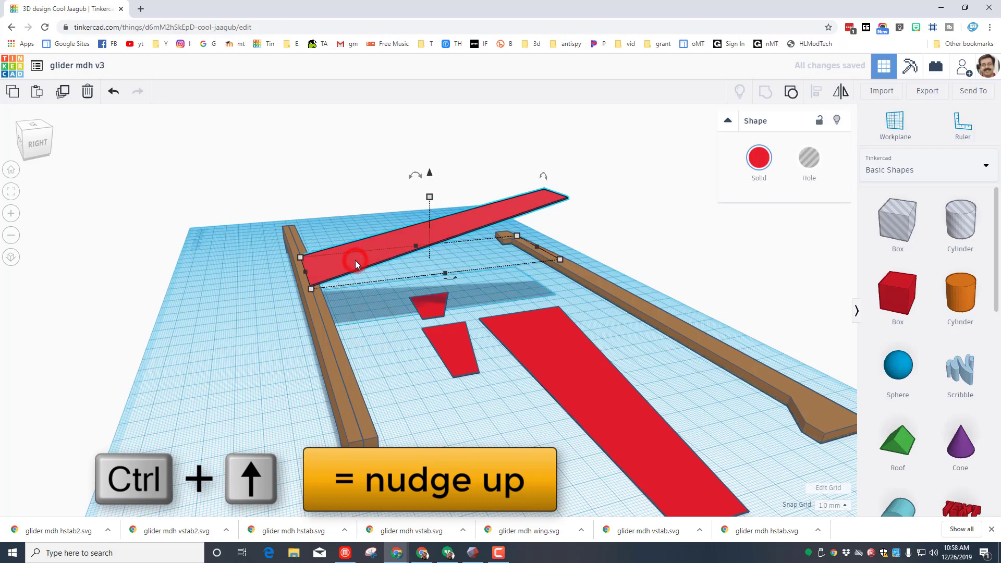
Duplicate the tilted wing, shift the copy across the fuselage and mirror it along its span
key(ctrl+d)
drag(357, 261, 153, 305)
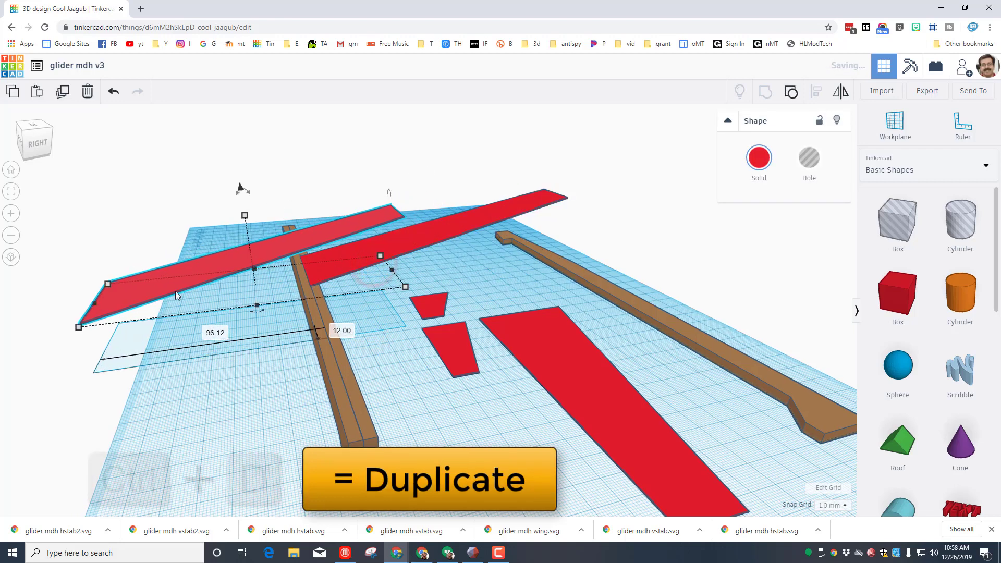
click(841, 91)
click(259, 266)
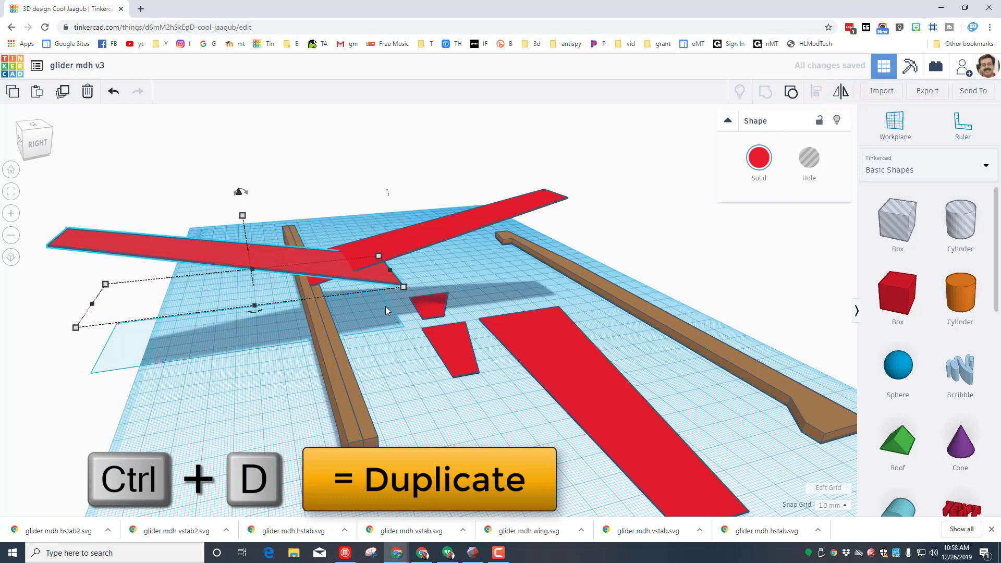
Nudge the mirrored wing sideways and along the fuselage until its root lines up with the first wing's root
key(shift+Left)
key(shift+Left)
key(shift+Left)
key(shift+Left)
key(shift+Left)
key(shift+Left)
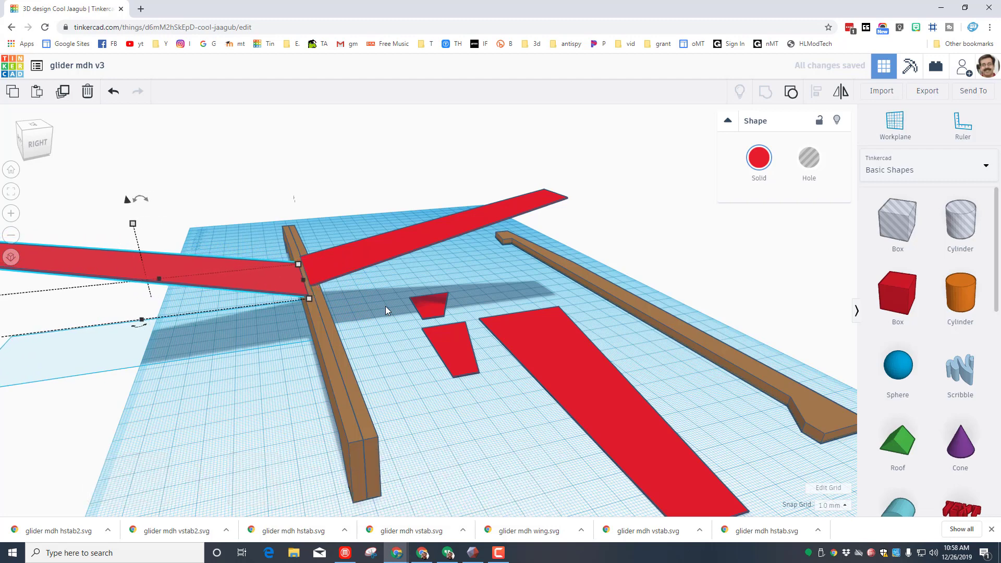
key(Up)
key(Up)
key(Up)
key(Up)
key(Up)
key(Up)
key(Up)
key(Up)
key(Right)
key(Right)
key(Right)
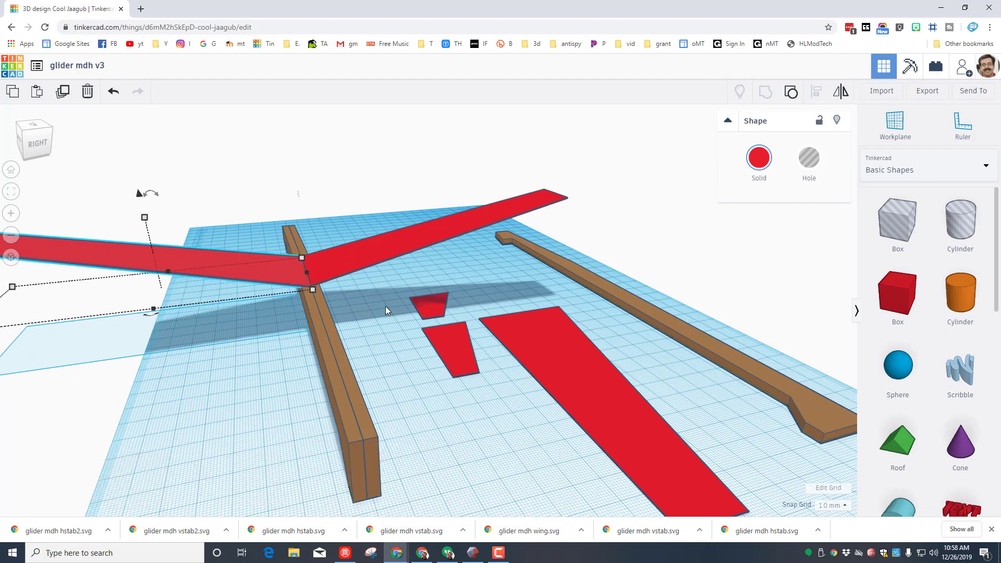
key(Down)
right_drag(258, 424, 214, 425)
click(423, 434)
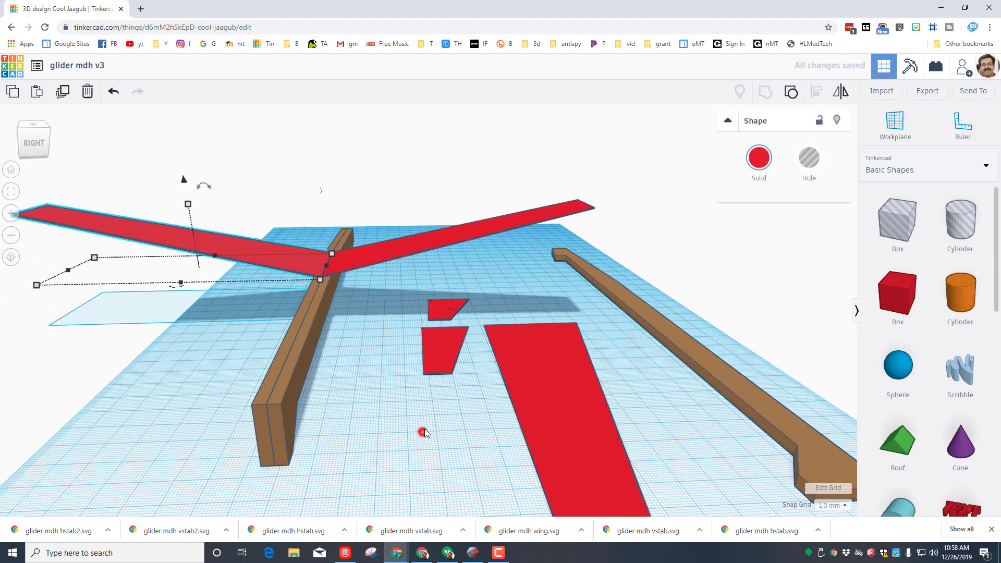
Move the larger stabilizer plate beyond the flat wing plate and place a duplicate near the front end of the upright fuselage
click(445, 351)
drag(443, 355, 474, 368)
drag(693, 367, 368, 465)
key(ctrl+d)
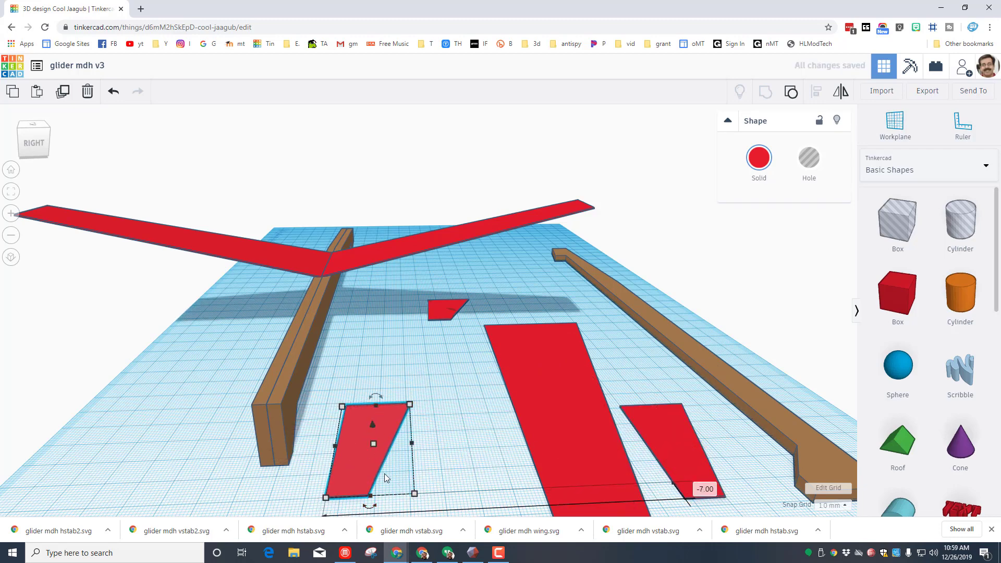
Turn the stabilizer copy so its span runs crosswise to the upright fuselage
scroll(384, 474, down, 4)
click(46, 133)
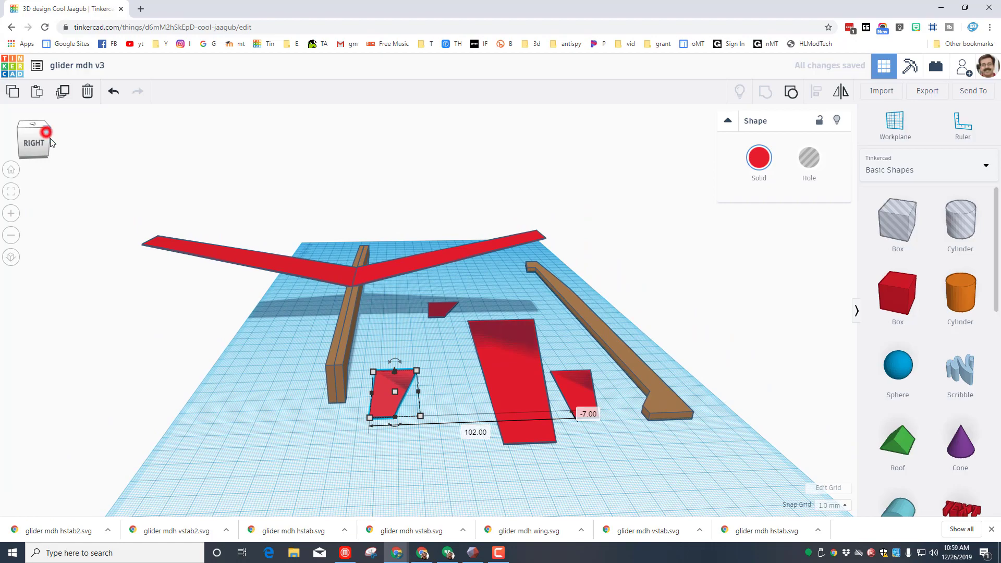
drag(317, 383, 320, 356)
Raise the crosswise stabilizer copy off the workplane and nudge it into place against the upright fuselage
right_drag(216, 397, 374, 375)
drag(378, 369, 371, 332)
key(Left)
key(Left)
key(Up)
key(Up)
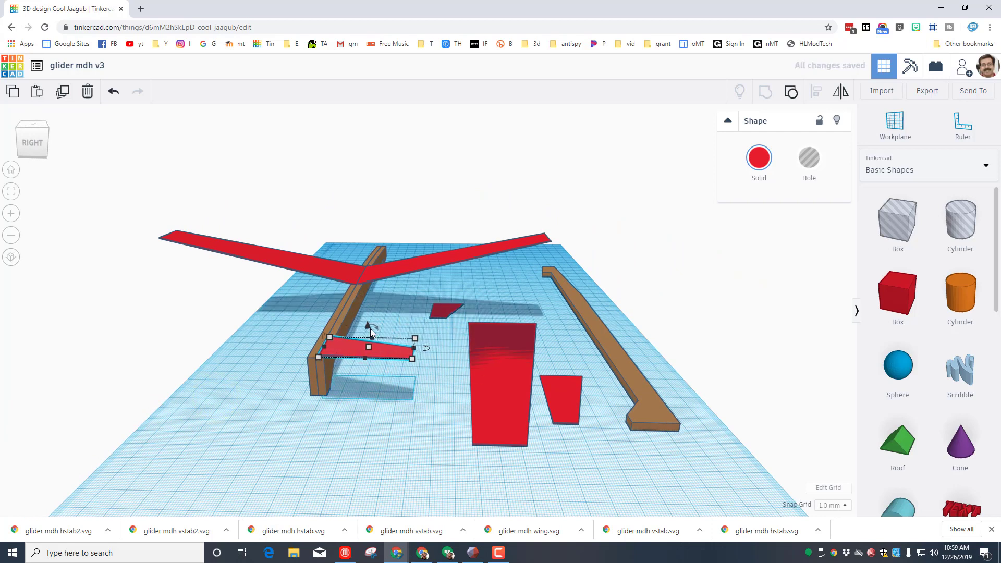
Nudge the crosswise stabilizer copy sideways and vertically until its root rests on top of the upright fuselage
key(Left)
key(ctrl+Up)
key(ctrl+Up)
key(ctrl+Up)
key(ctrl+Down)
key(ctrl+Down)
key(ctrl+Down)
key(ctrl+Down)
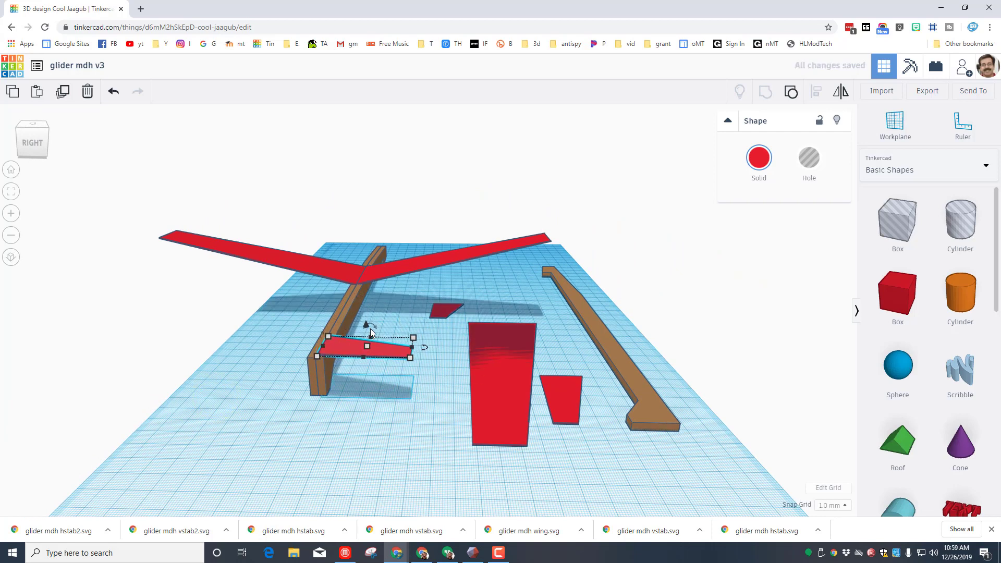
key(ctrl+Down)
Duplicate the raised stabilizer to the other side of the fuselage and mirror it along its span so the roots meet
click(357, 380)
click(354, 349)
right_drag(364, 367, 396, 375)
alt+drag(396, 376, 330, 378)
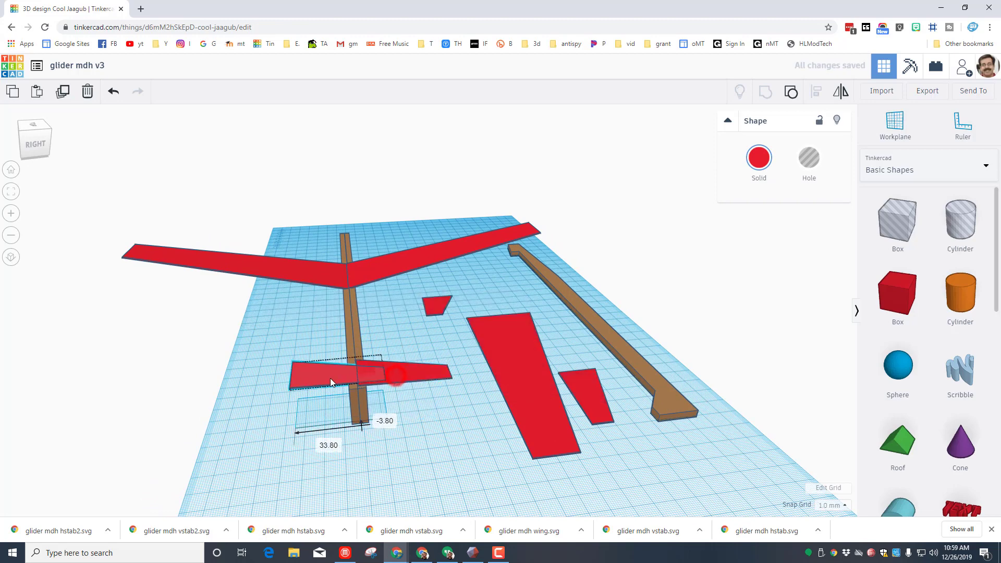
click(842, 93)
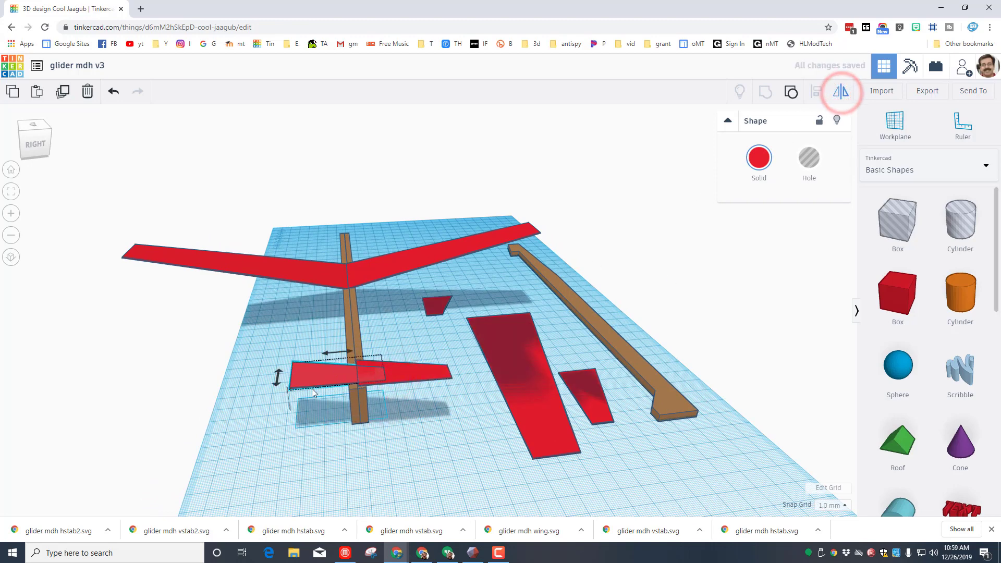
click(336, 353)
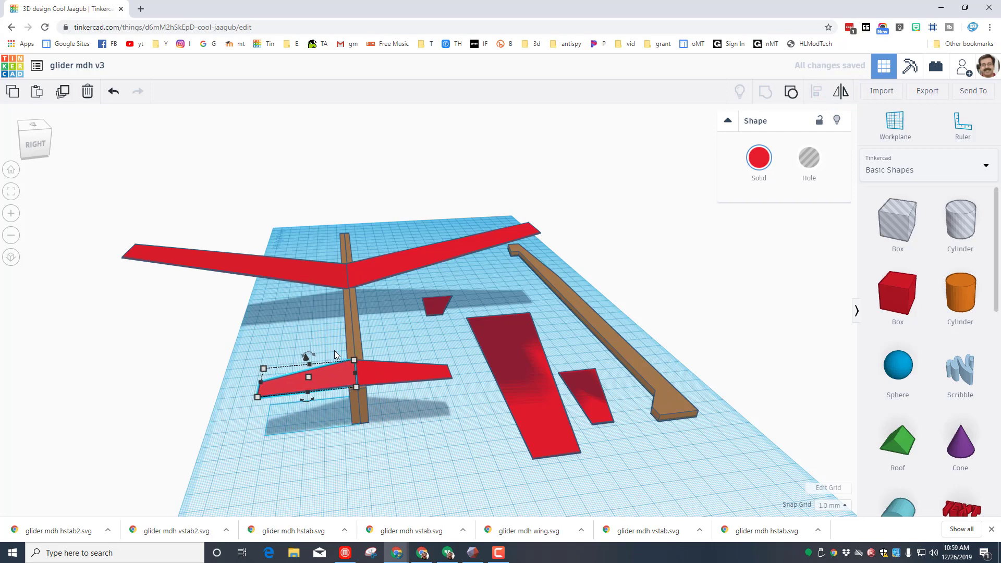
Move the small fin plate beside the flat stabilizer plate and place a duplicate near the assembled stabilizers
click(419, 310)
click(427, 306)
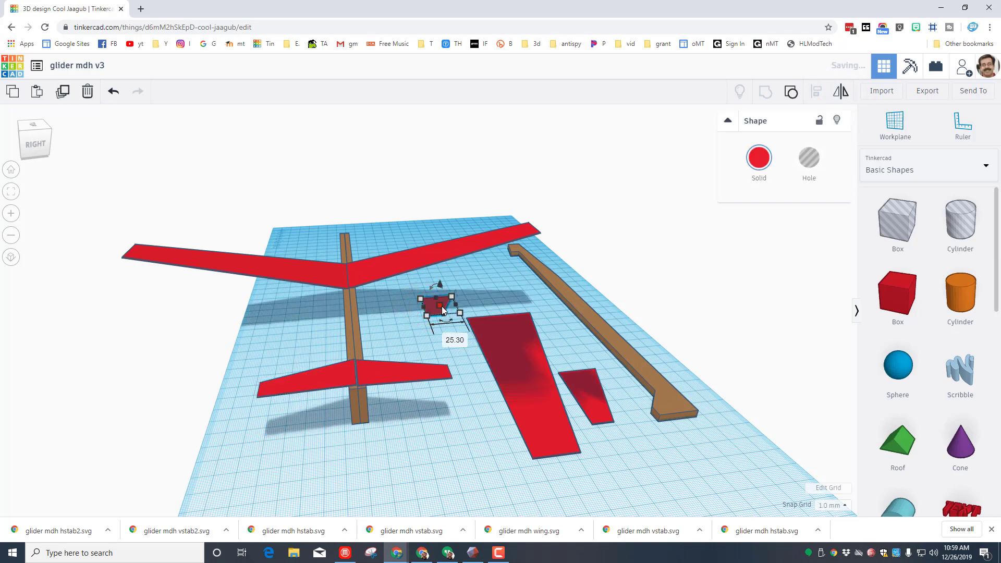
drag(437, 312, 566, 354)
drag(438, 311, 423, 444)
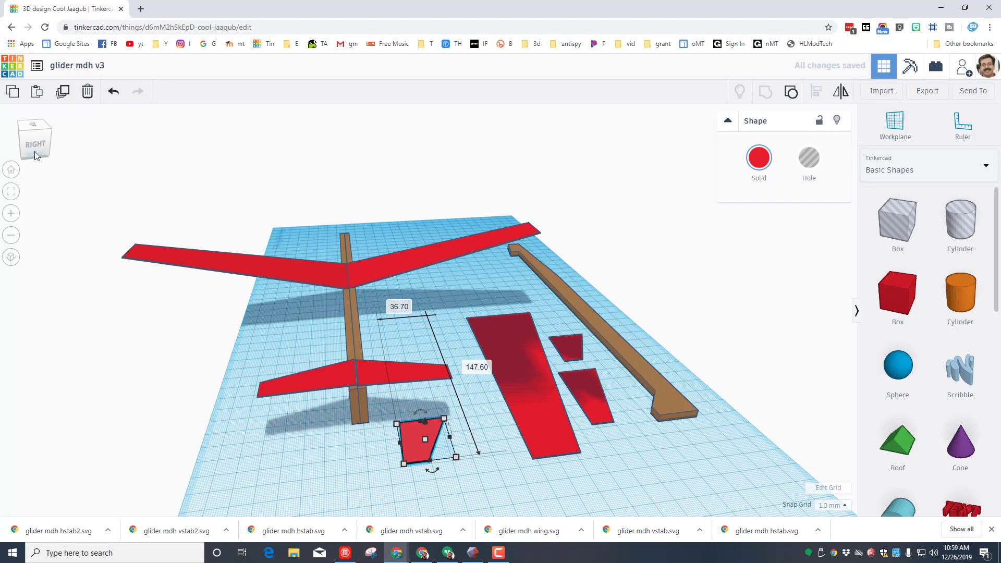
Rotate the fin copy -90° on the workplane and tilt it -90° so it stands upright
click(53, 132)
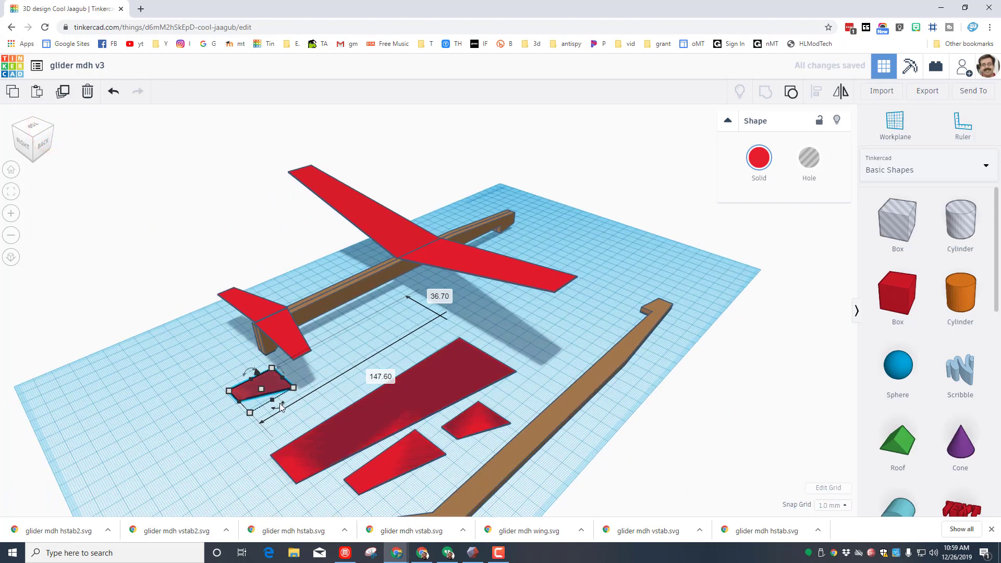
drag(278, 408, 267, 392)
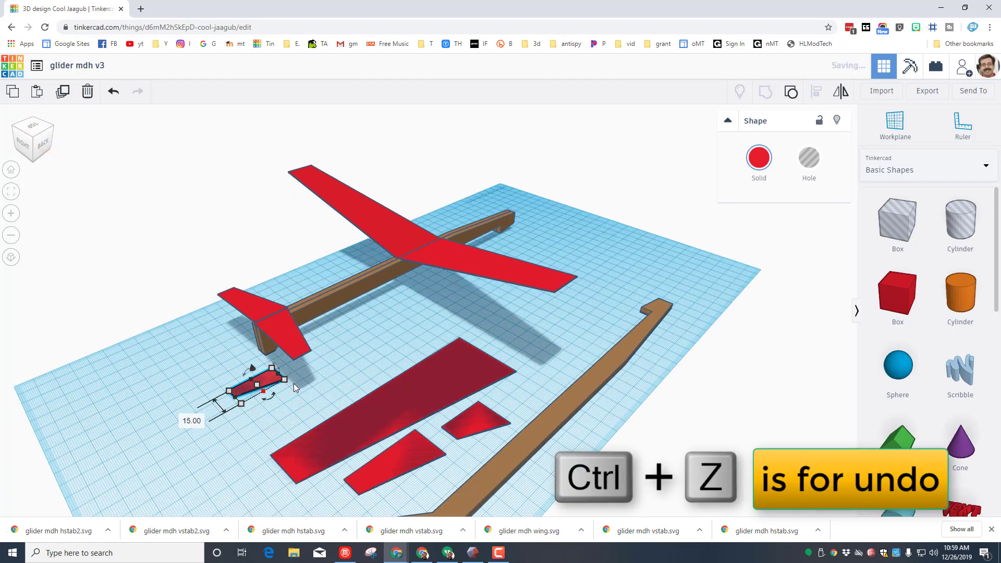
key(ctrl+z)
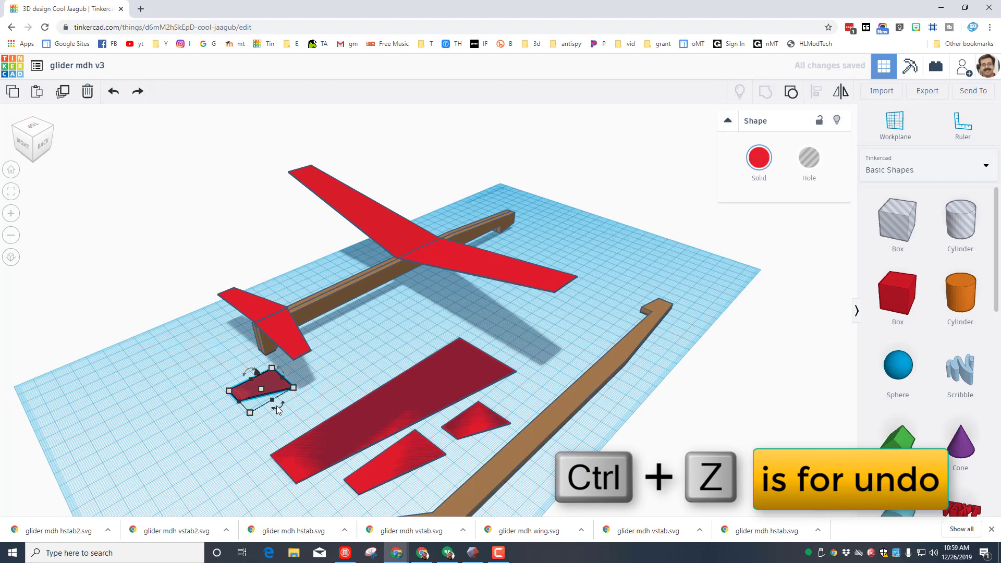
drag(277, 407, 280, 377)
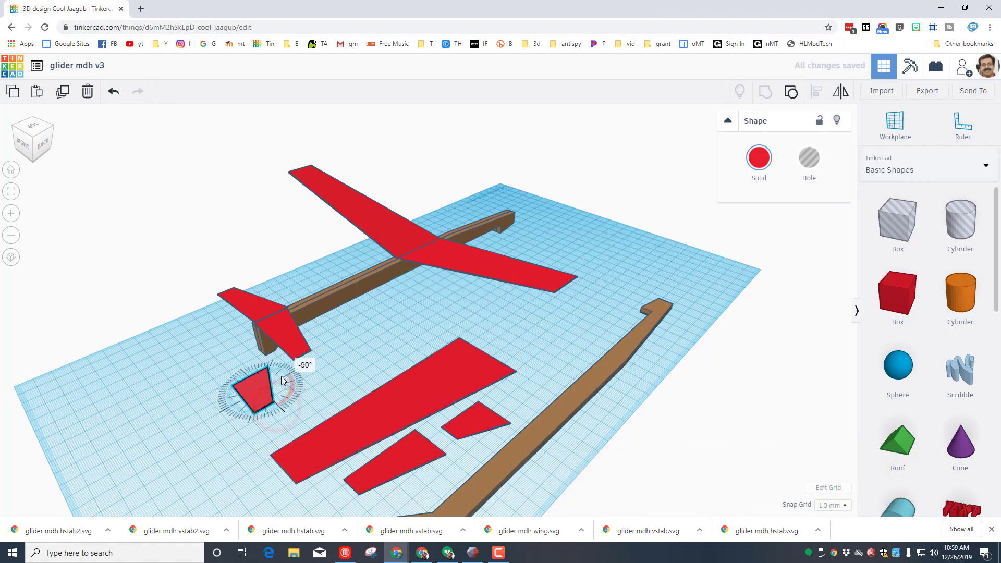
right_drag(223, 421, 324, 382)
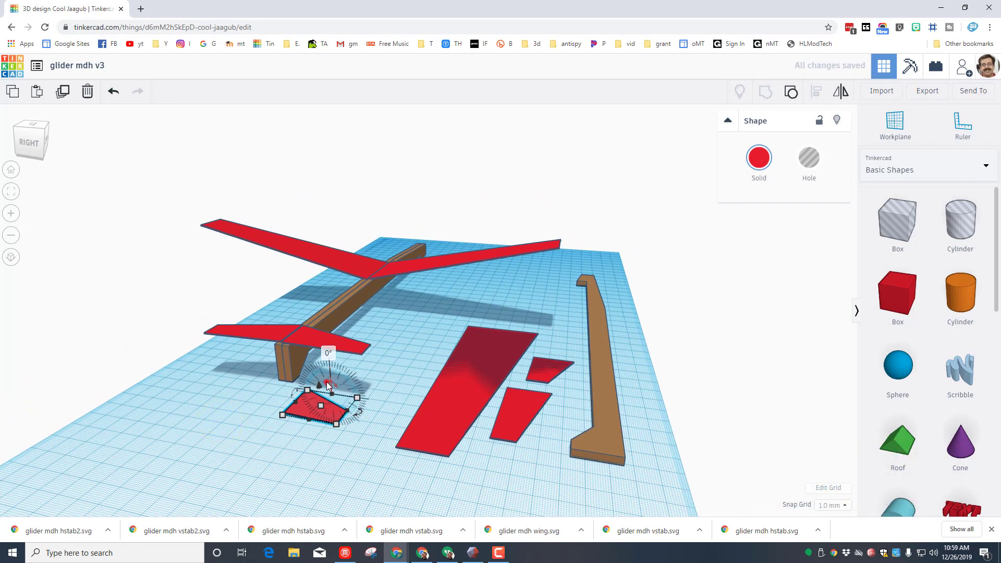
drag(327, 385, 305, 389)
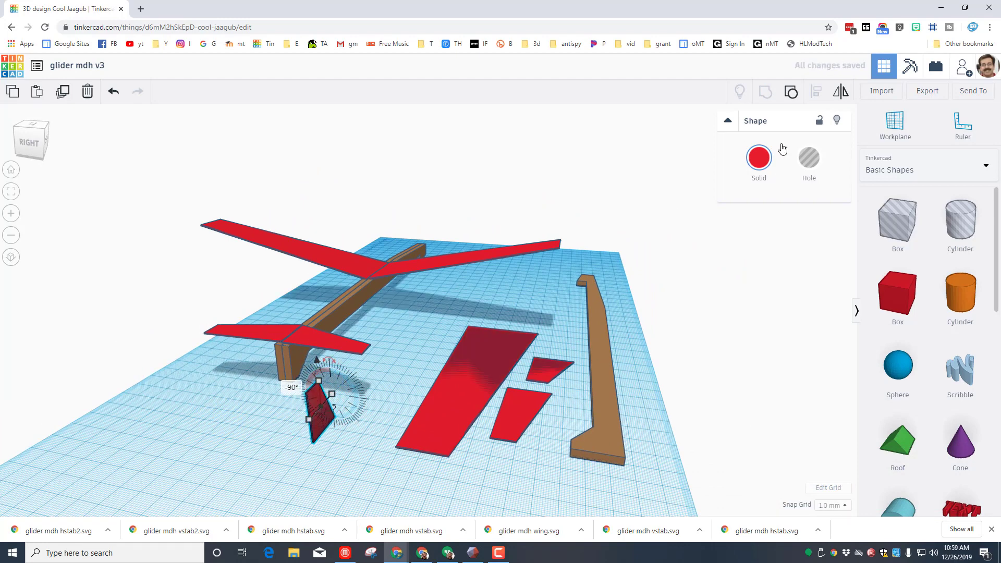
Set a workplane on top of the stabilizer, drop the fin onto it, and move the fin to the joint between both stabilizers
click(895, 123)
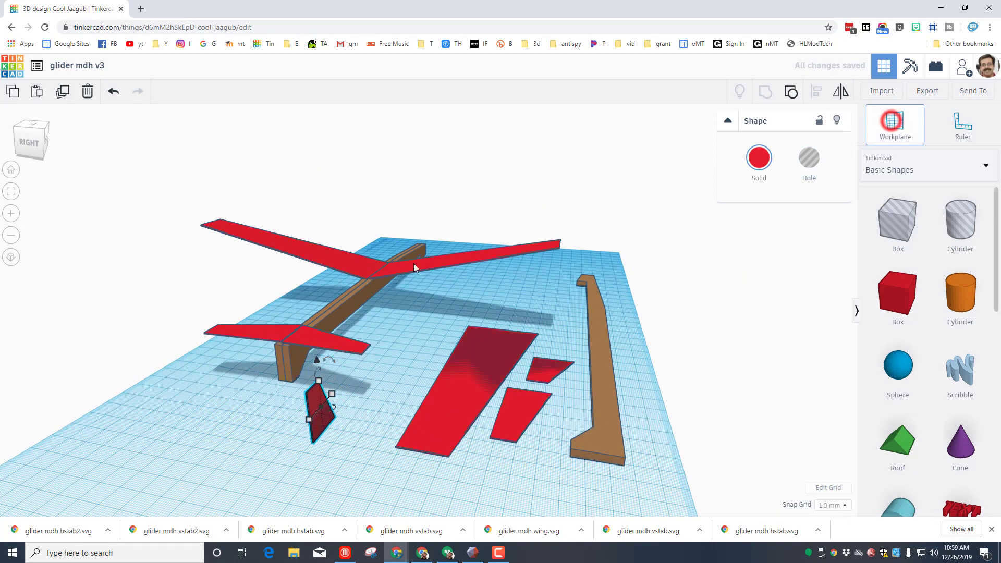
click(287, 334)
key(d)
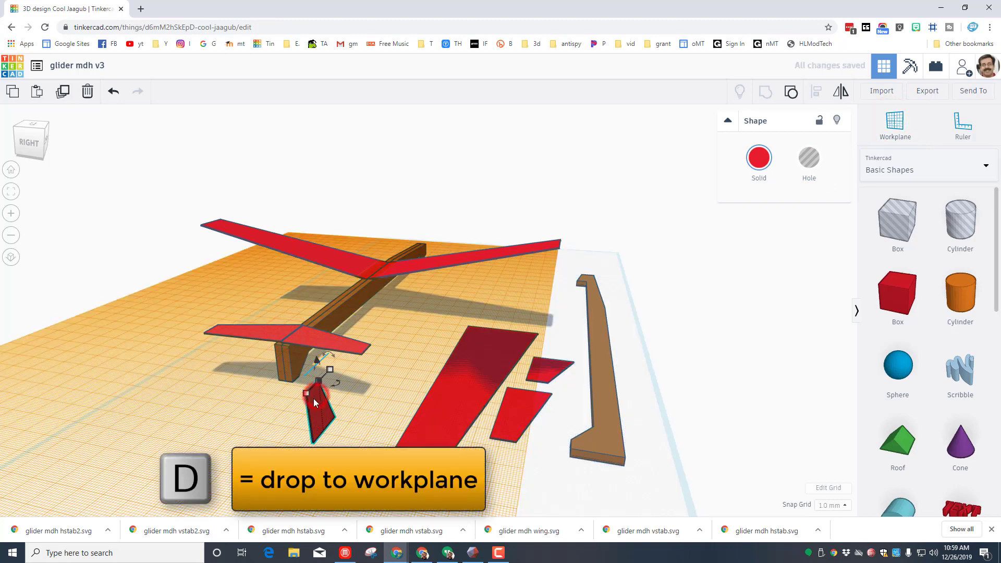
click(313, 398)
key(d)
right_drag(279, 398, 467, 392)
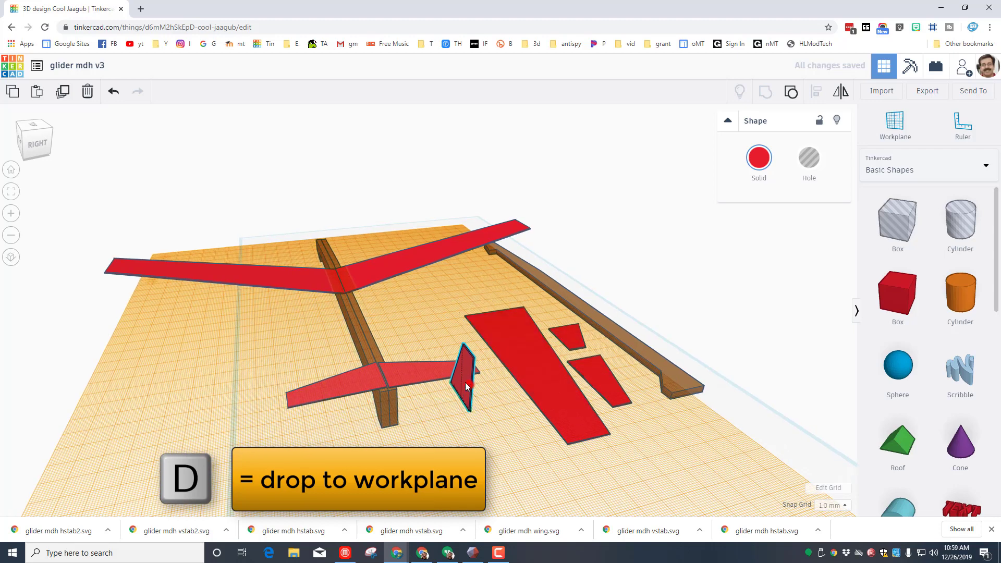
drag(469, 388, 386, 365)
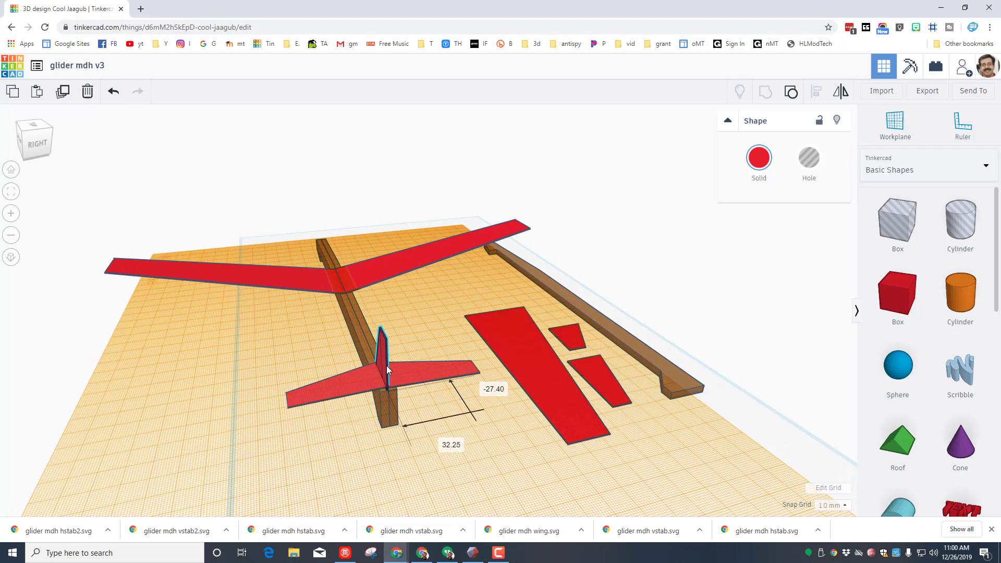
Set a workplane on the first tilted wing and place a box hole there, stretched across the wing's root section
right_drag(358, 424, 261, 461)
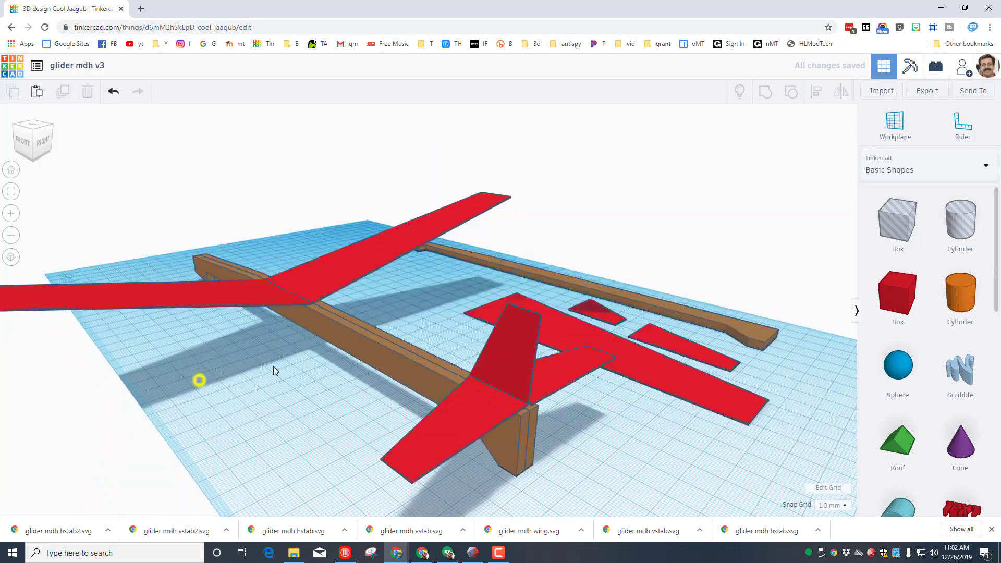
right_drag(265, 347, 333, 304)
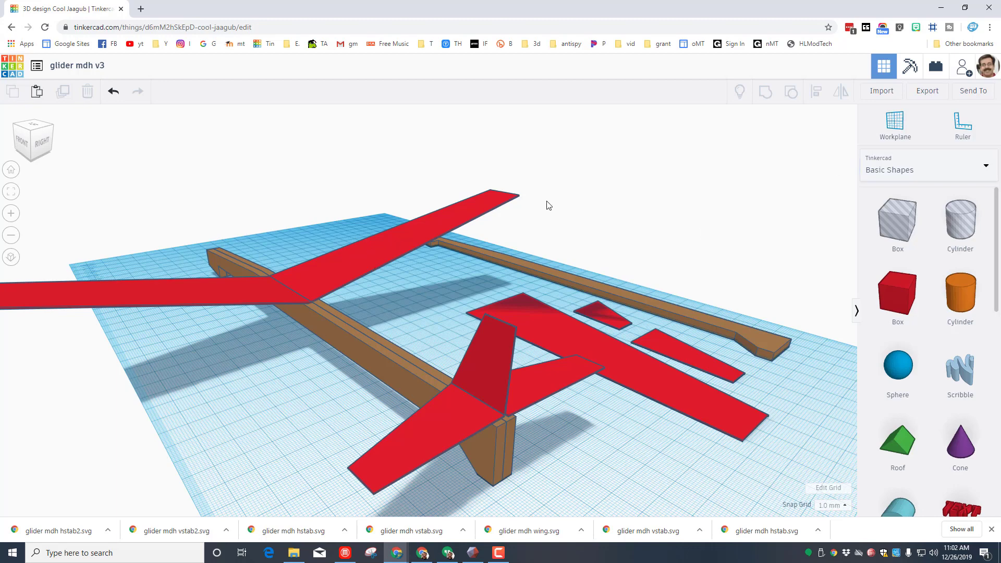
click(902, 121)
click(386, 247)
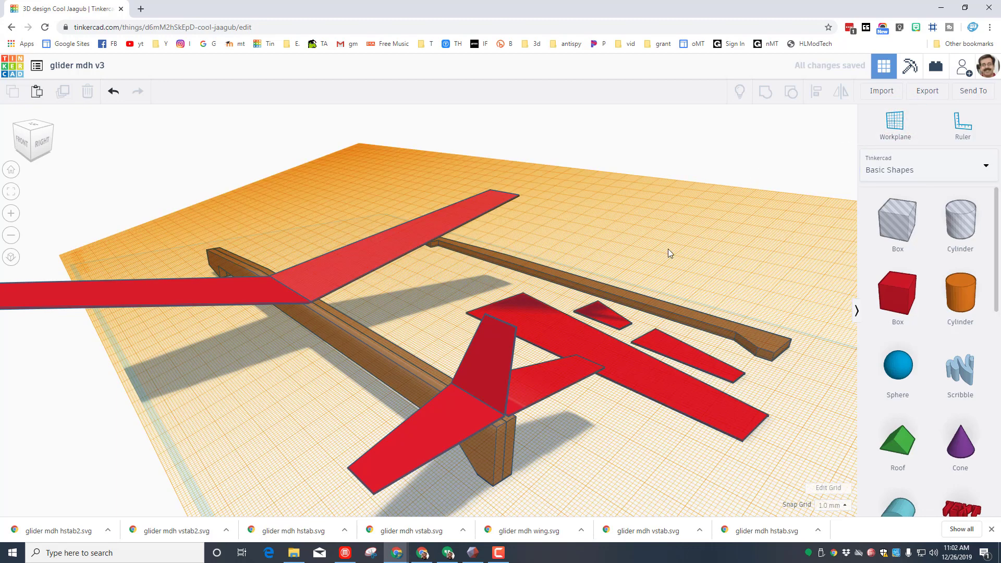
drag(894, 217, 431, 223)
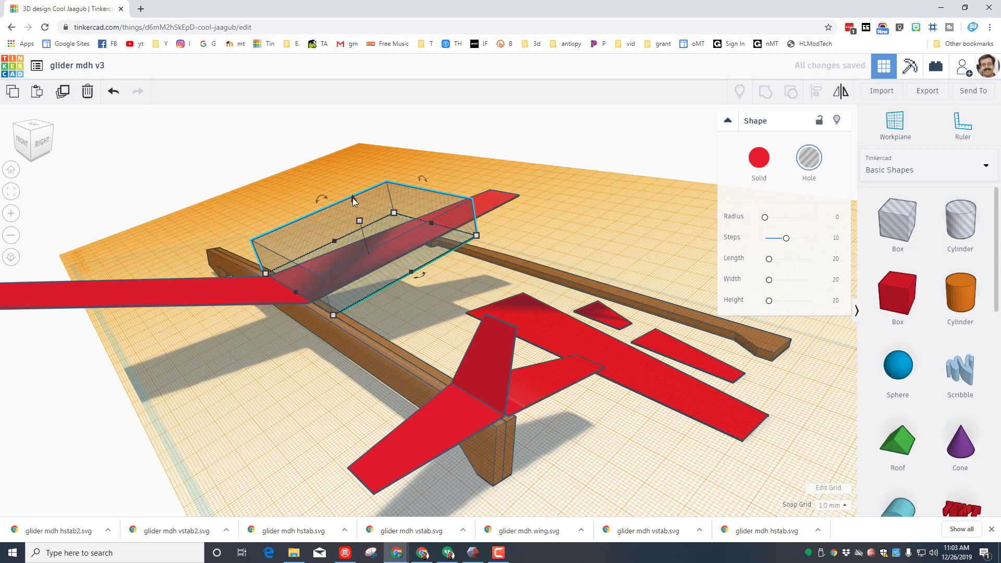
Adjust the snap grid and nudge the box hole vertically to fit against the first wing's surface
click(830, 505)
click(828, 456)
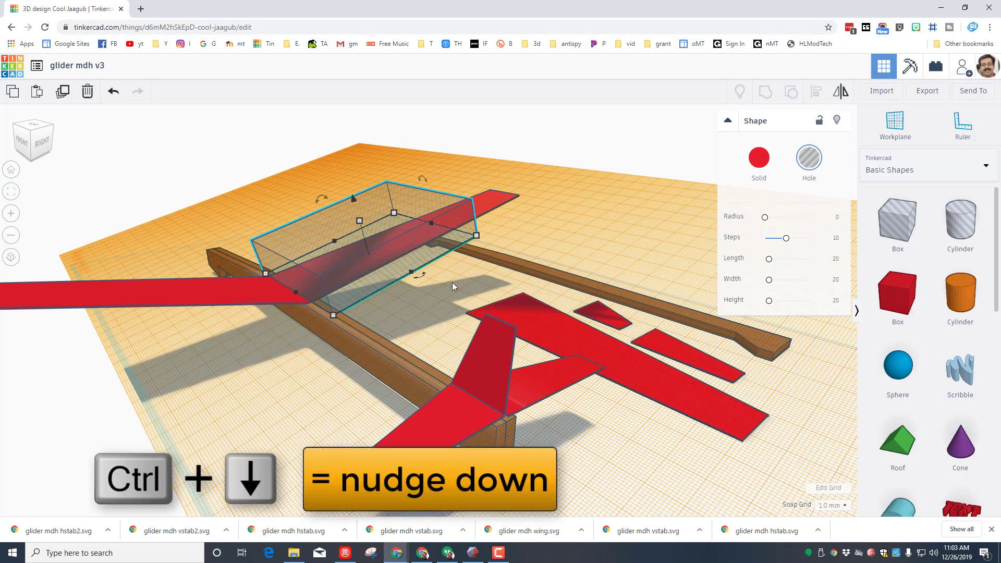
key(ctrl+Down)
key(ctrl+Down)
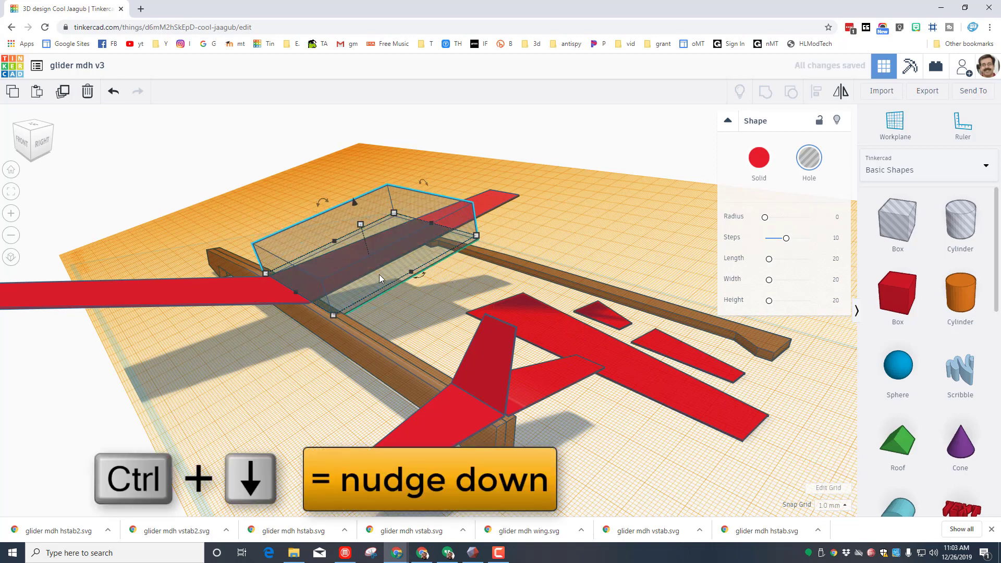
mouse_move(358, 288)
right_down()
mouse_move(324, 273)
mouse_move(402, 307)
mouse_move(349, 282)
right_up()
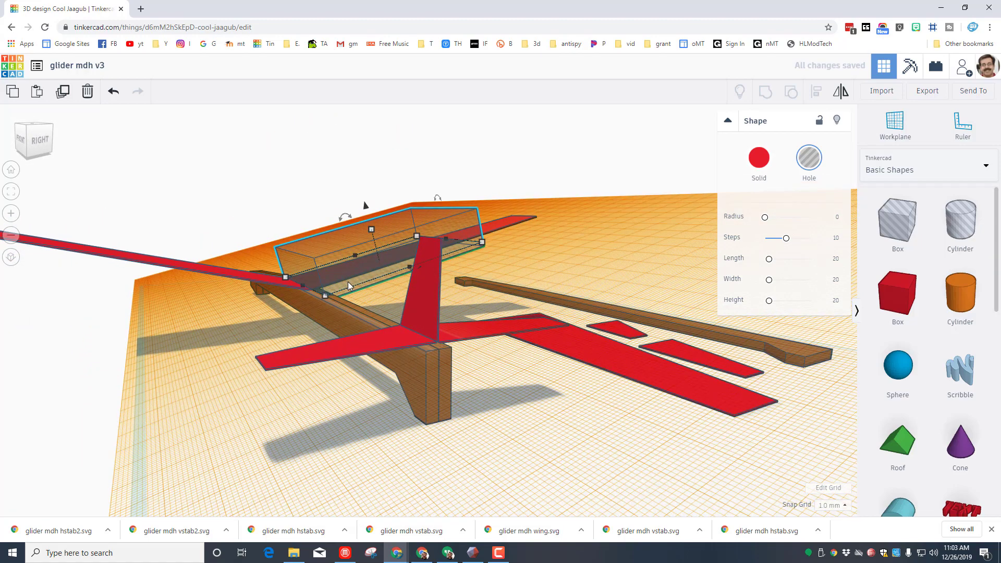
key(ctrl+Up)
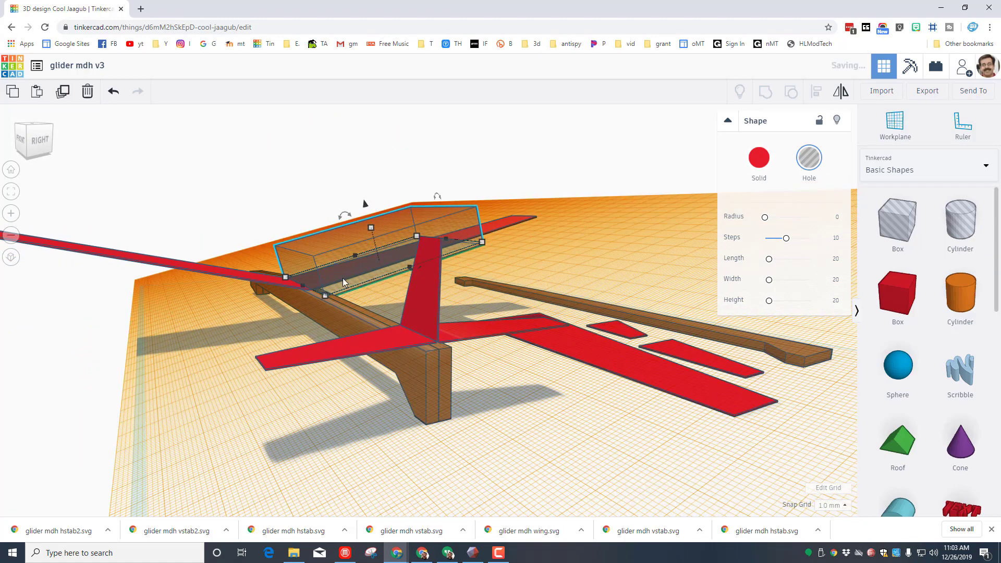
Set a workplane on the mirrored wing and add a second box hole, stretched across that wing's root section
right_drag(279, 319, 270, 332)
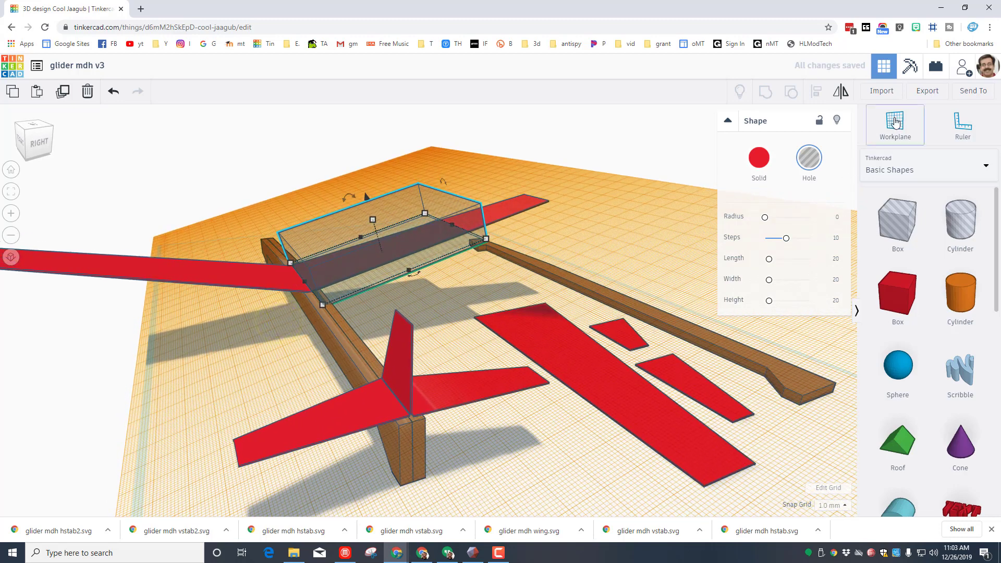
click(895, 119)
click(243, 276)
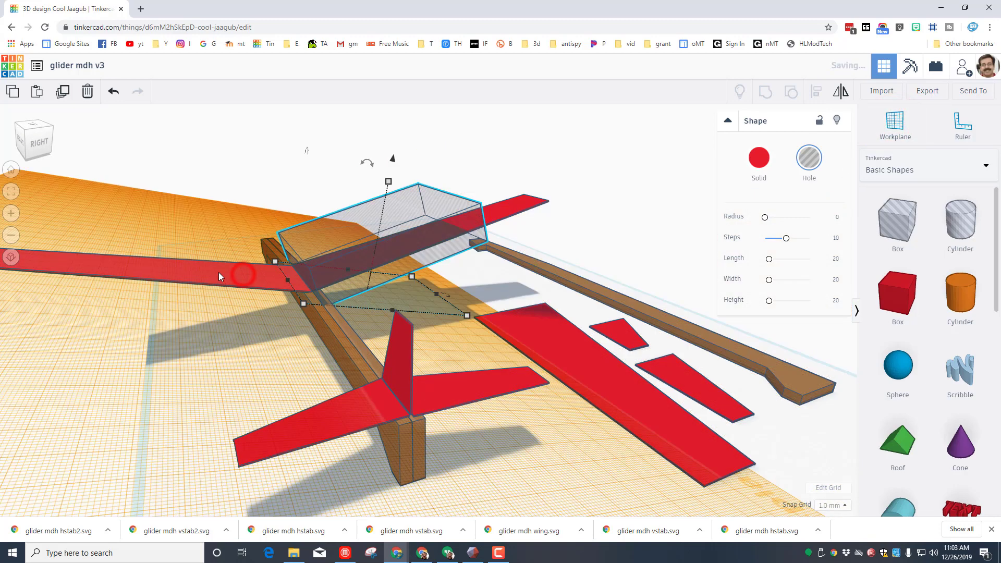
click(886, 229)
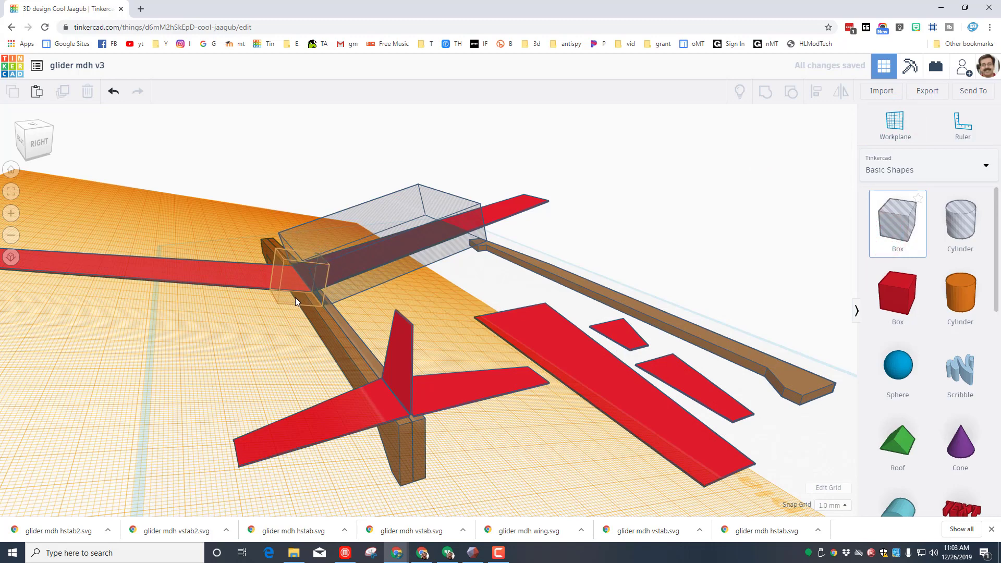
click(299, 297)
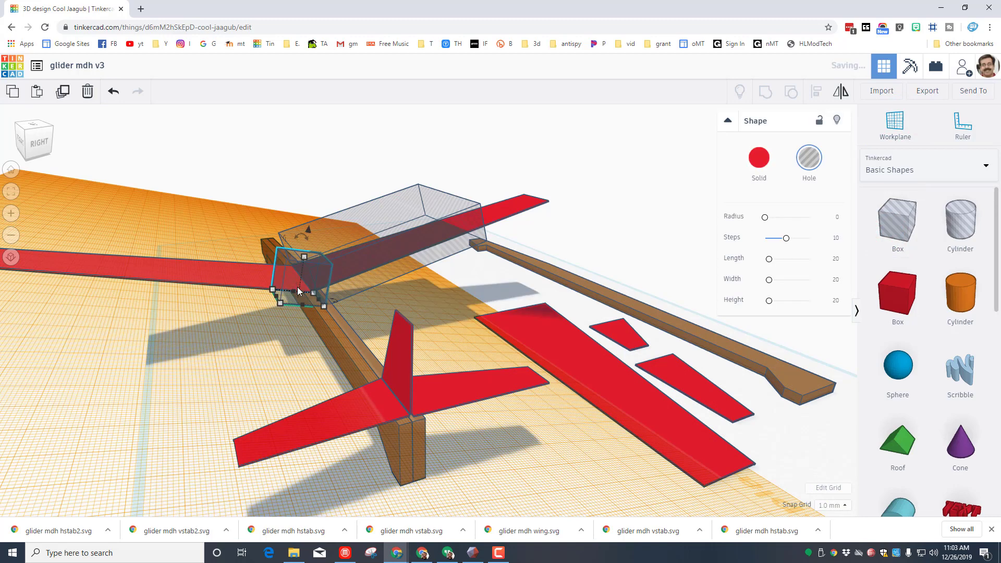
drag(299, 291, 120, 281)
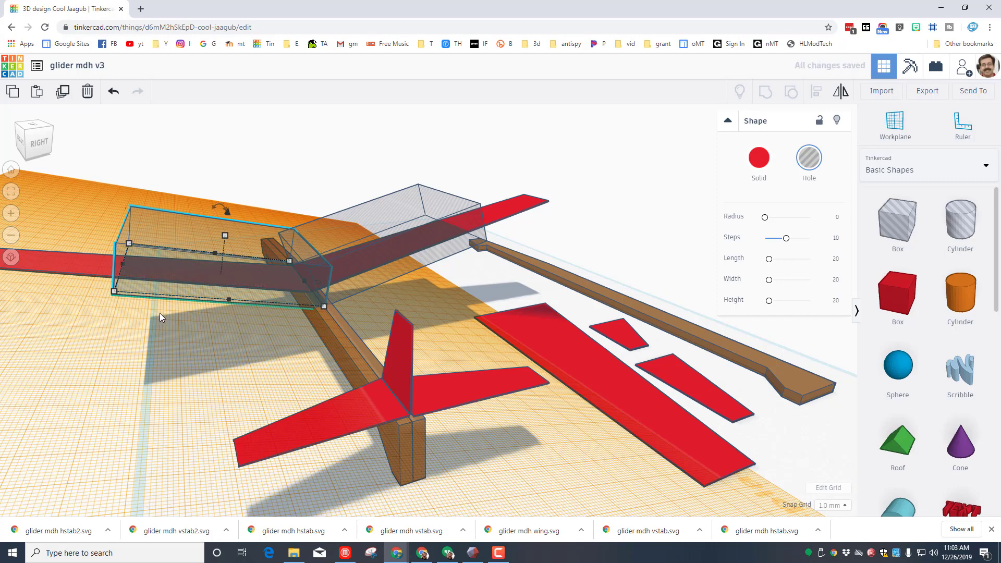
Hide both tilted wings, leaving the two box holes over the fuselage
right_drag(409, 291, 611, 215)
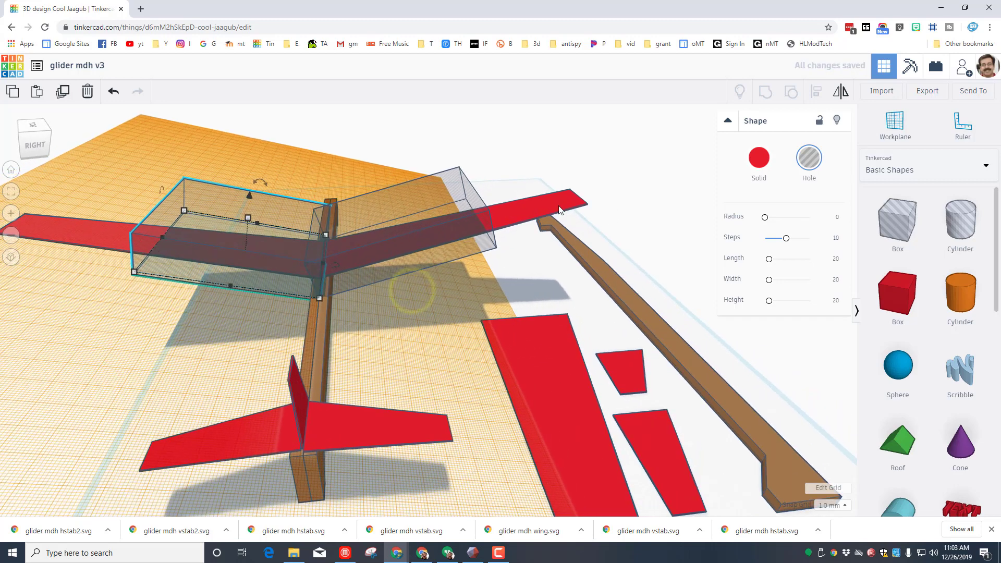
click(559, 206)
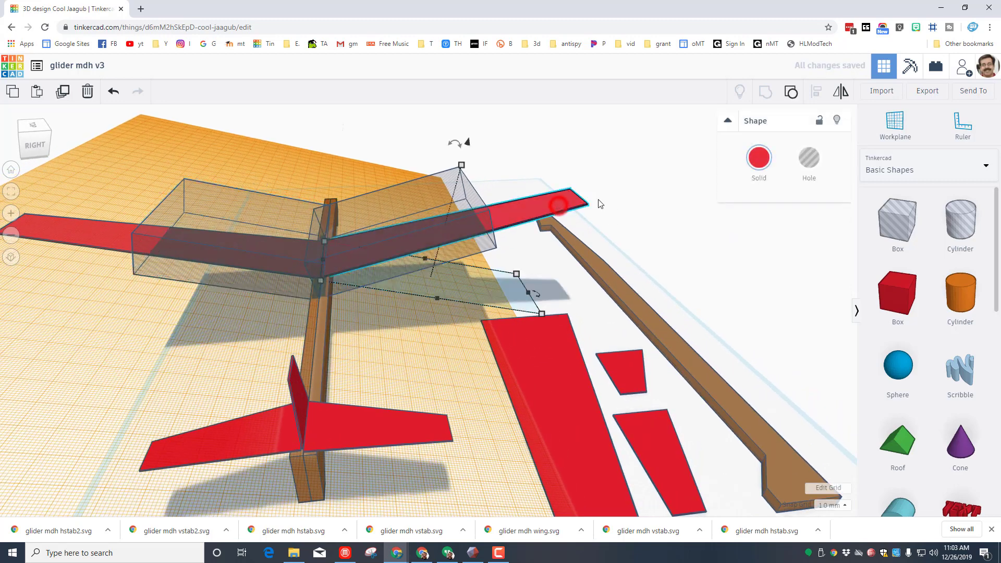
click(838, 122)
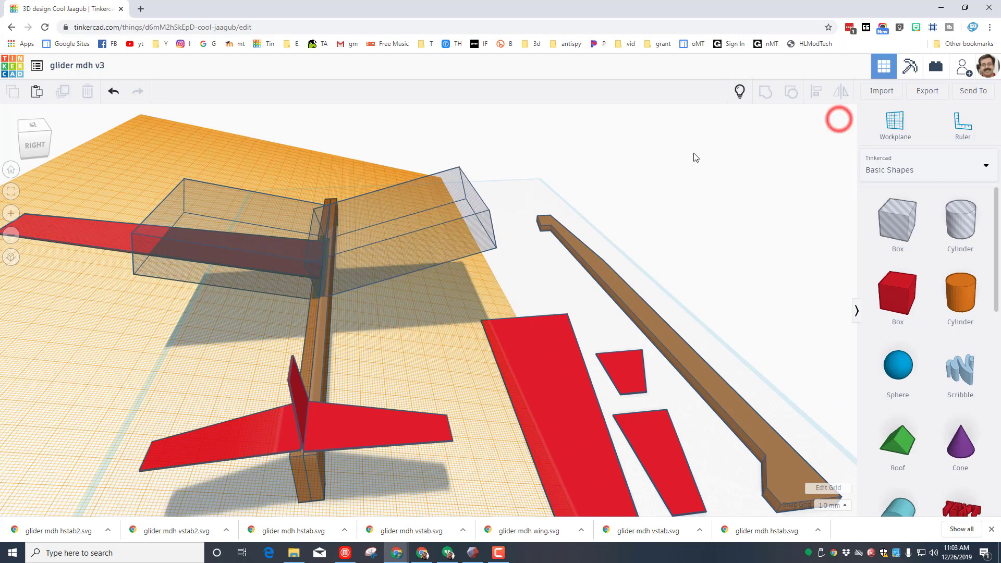
click(92, 239)
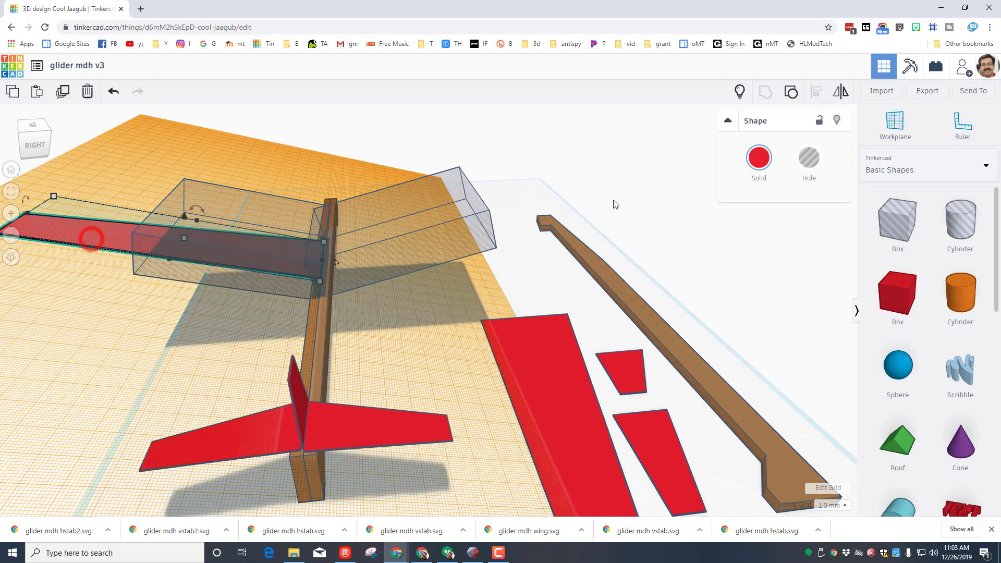
click(840, 122)
Group the two fuselage pieces into a single shape
click(267, 348)
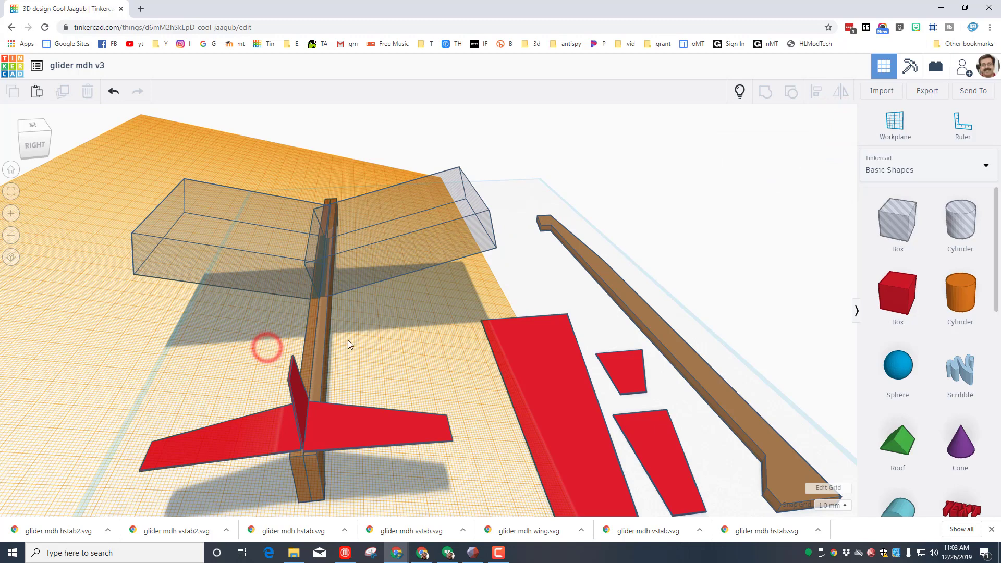
click(334, 331)
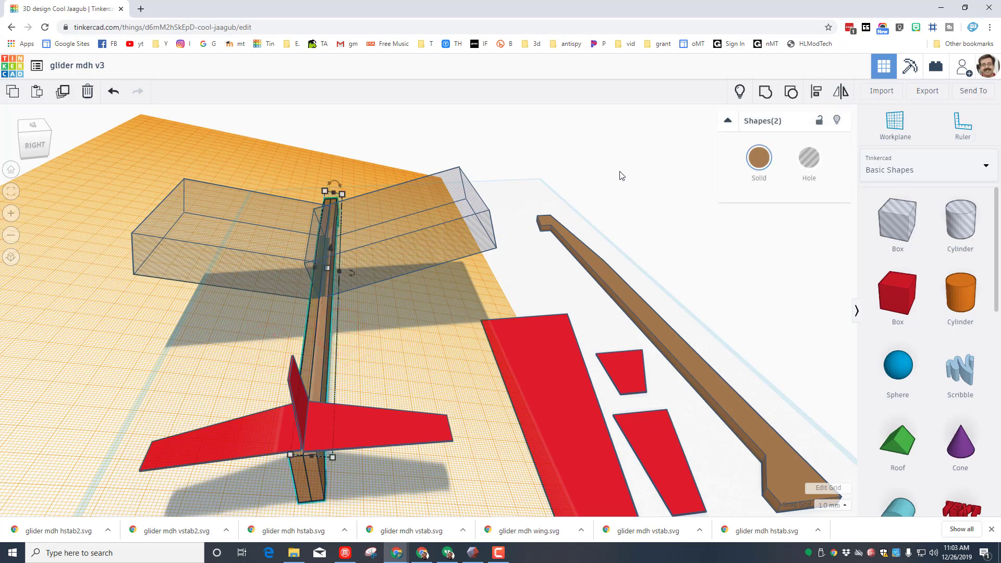
click(765, 94)
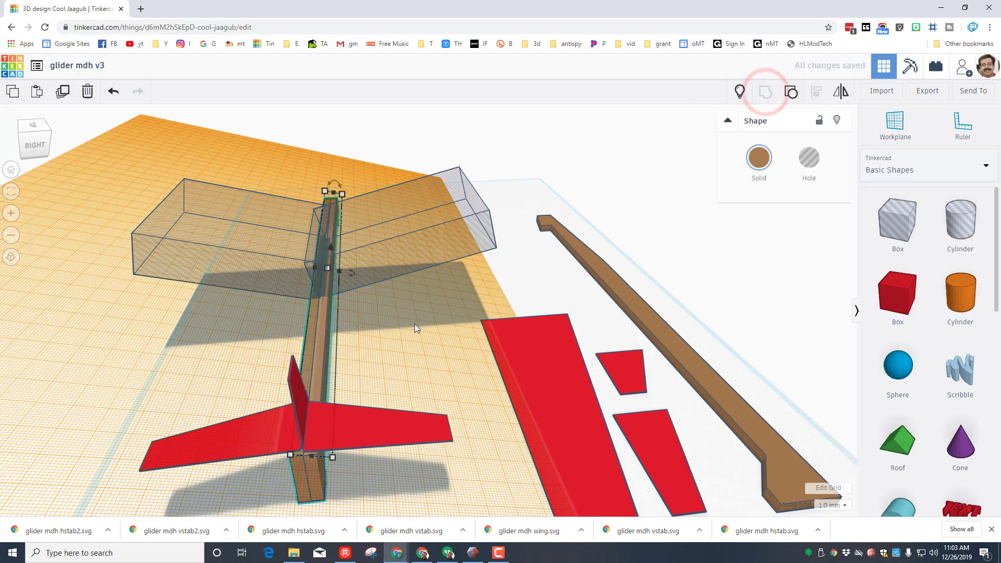
Duplicate the grouped fuselage in place and hide one of the two copies
key(ctrl+d)
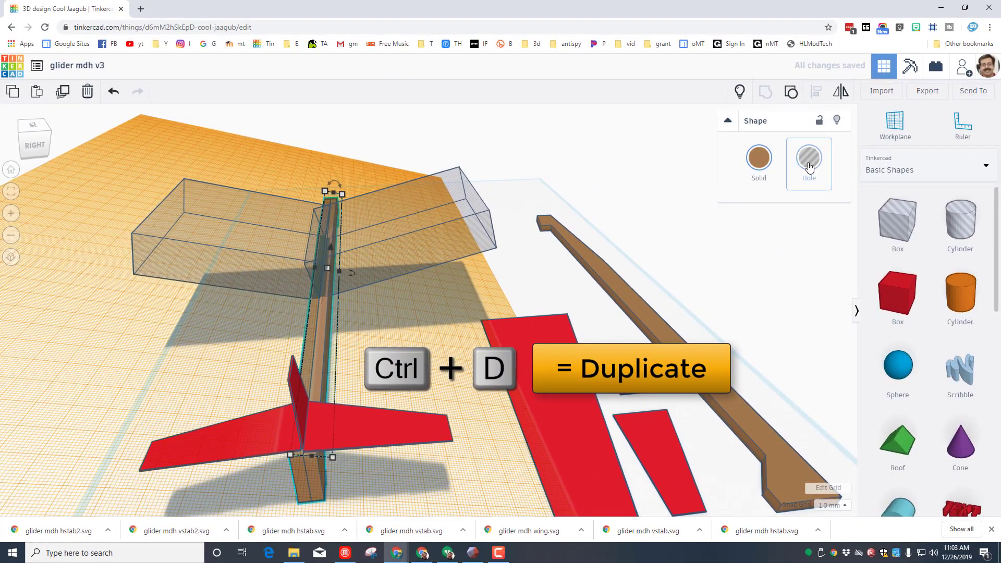
click(837, 121)
click(429, 317)
Turn the visible fuselage copy into a hole
click(326, 334)
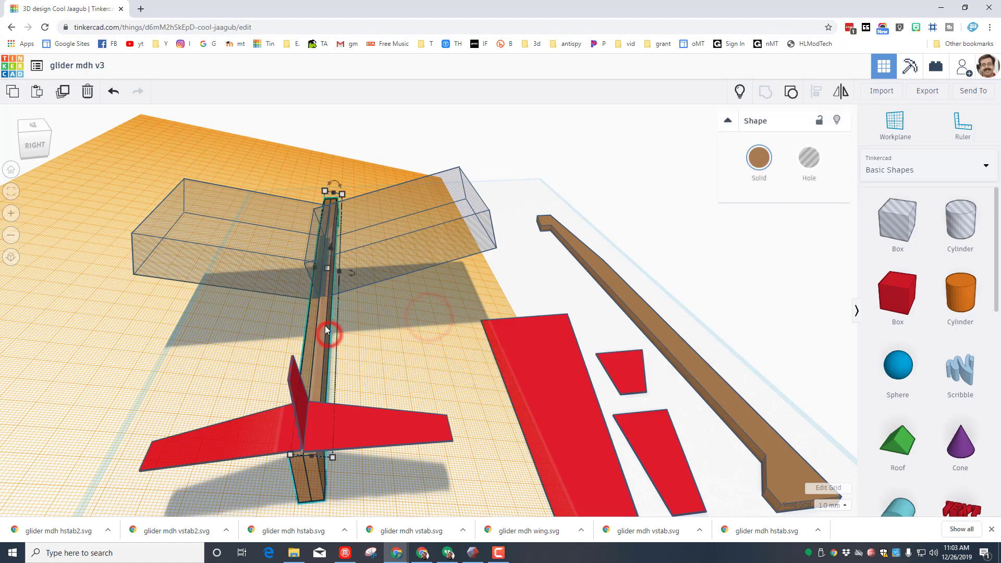
right_drag(325, 326, 236, 317)
click(809, 157)
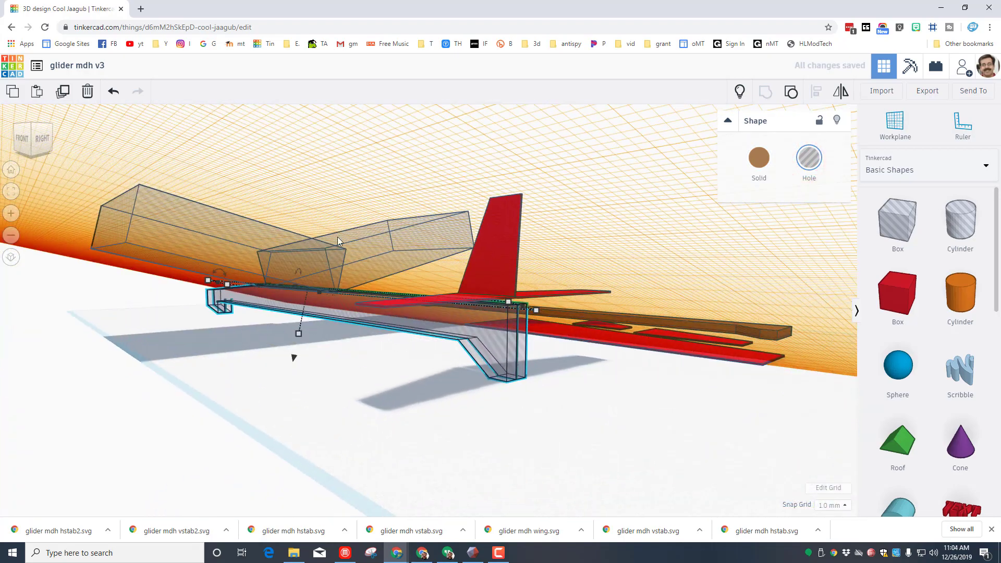
right_drag(338, 241, 322, 257)
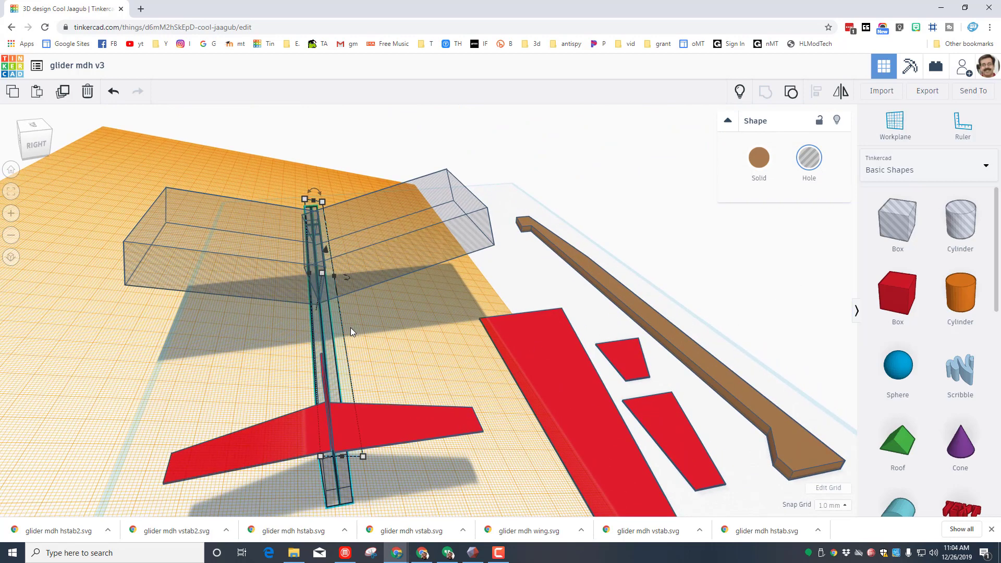
Reset the workplane to the base grid and add a solid box under the wing holes, stretched to 100 mm across the fuselage
key(w)
click(257, 365)
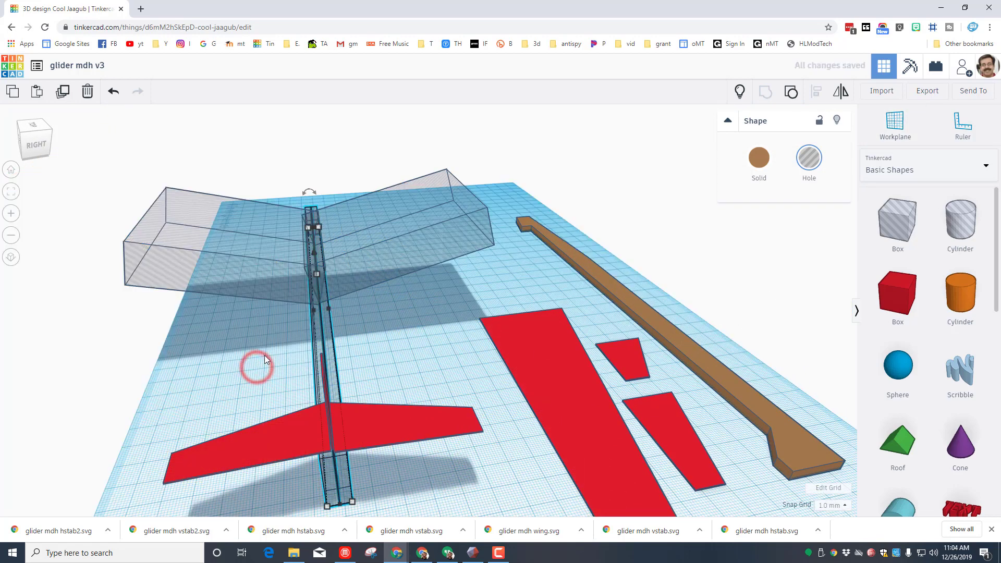
click(898, 294)
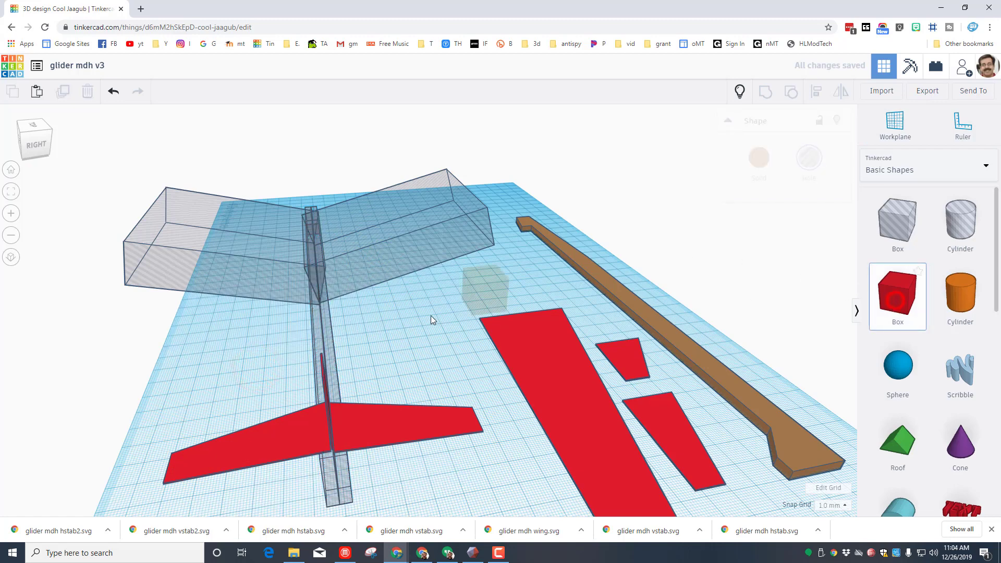
click(250, 327)
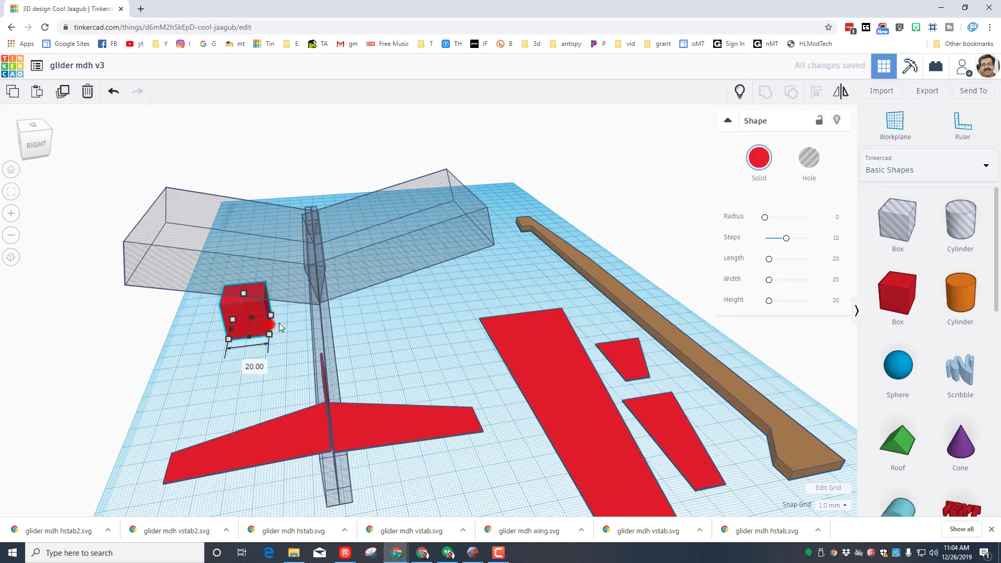
drag(280, 323, 421, 325)
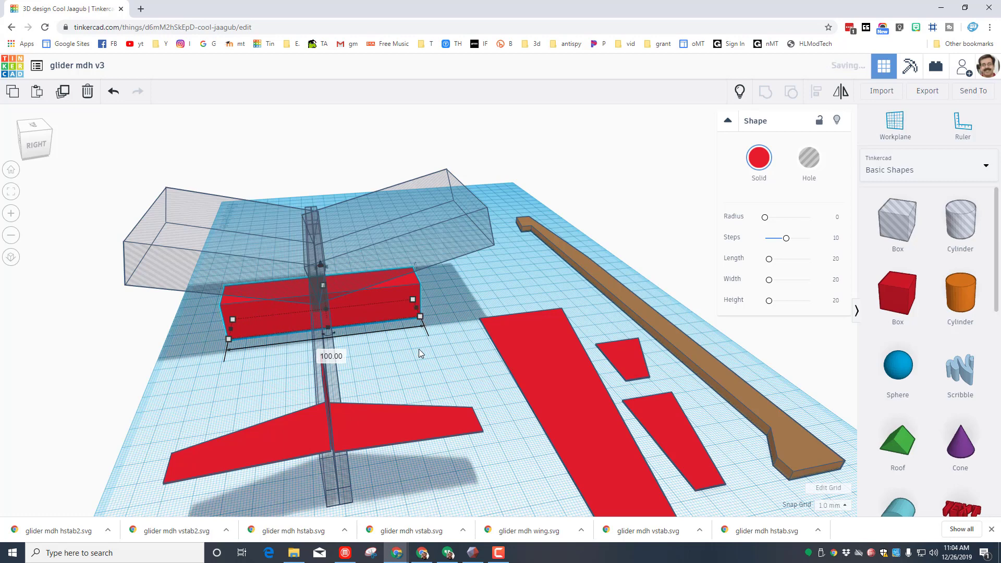
Centre the red box crosswise on the fuselage hole, keeping the fuselage hole fixed as the alignment reference
right_drag(418, 349, 389, 339)
click(389, 339)
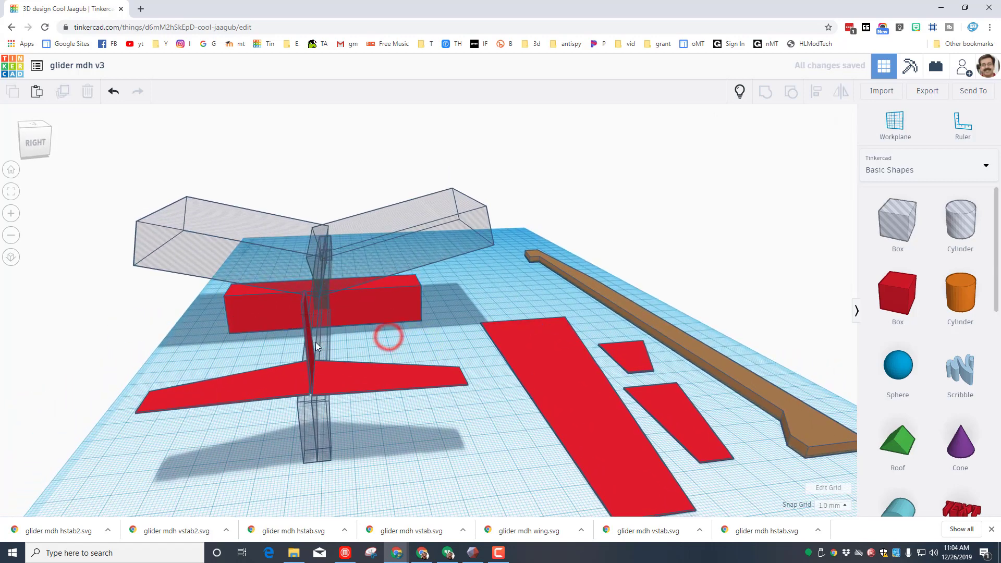
click(317, 342)
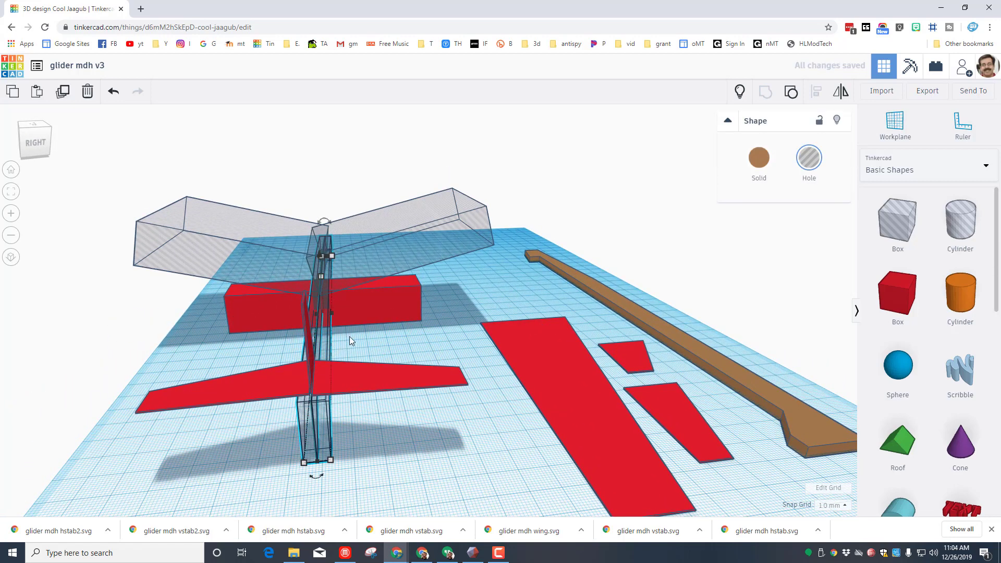
shift+click(362, 318)
click(817, 93)
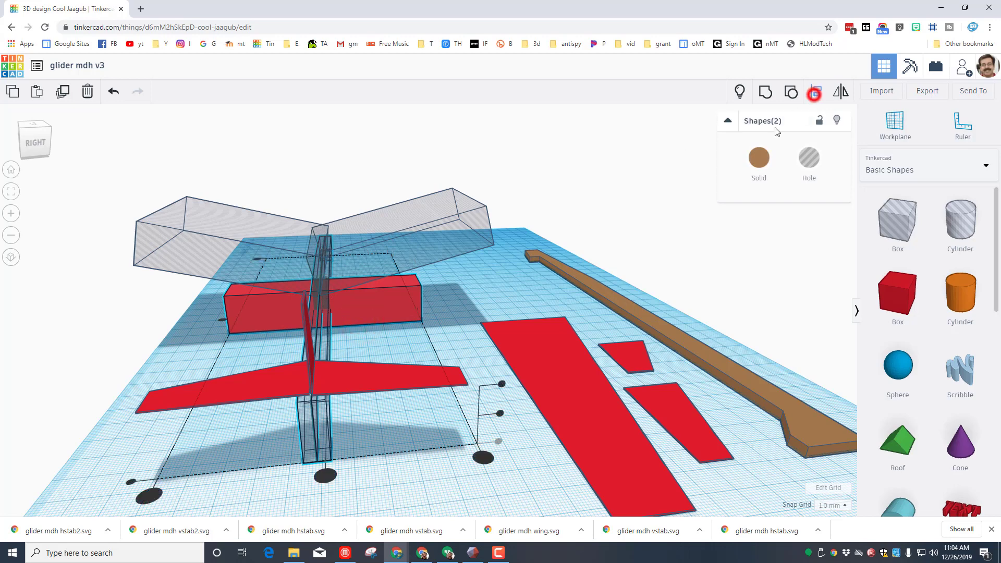
click(326, 475)
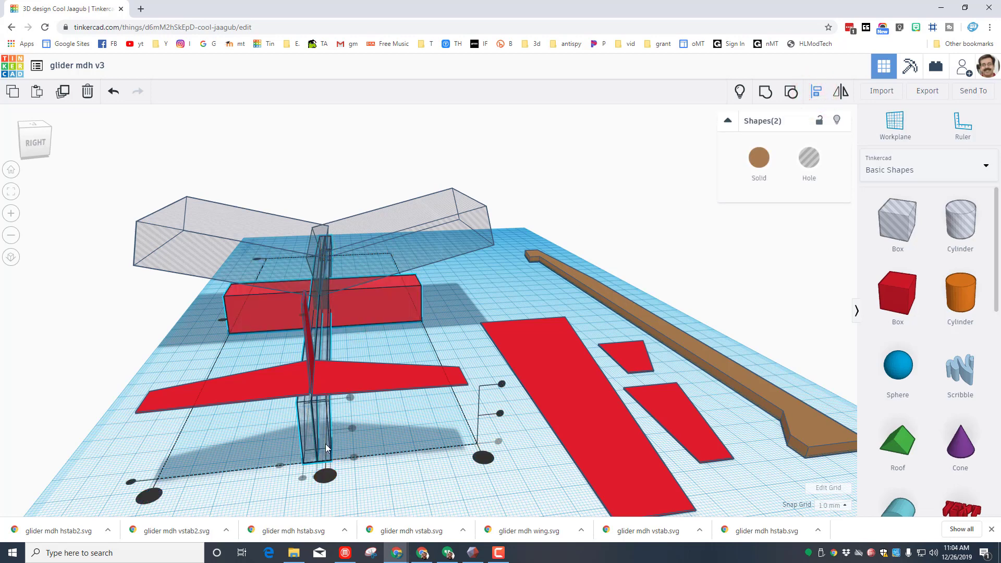
click(310, 446)
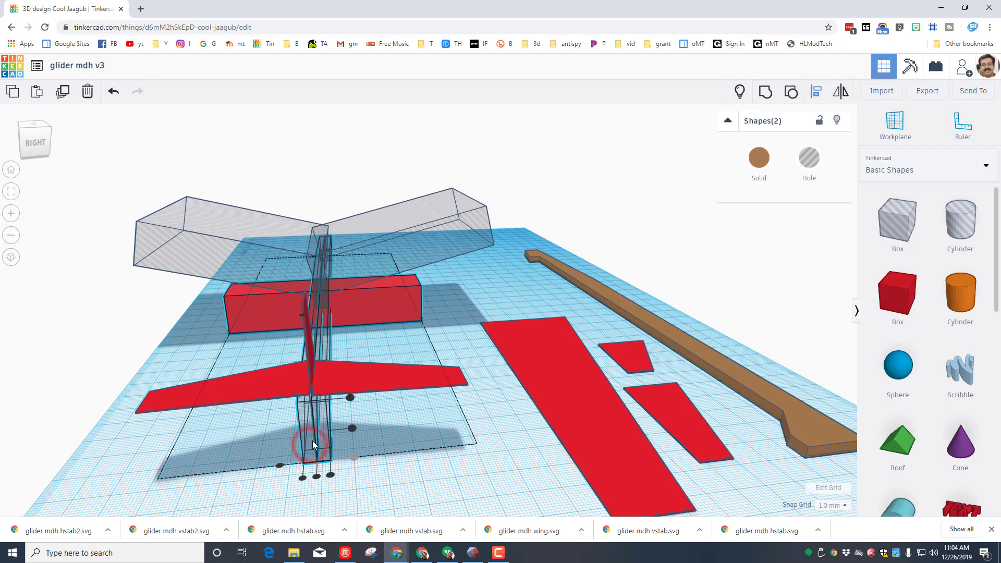
click(317, 477)
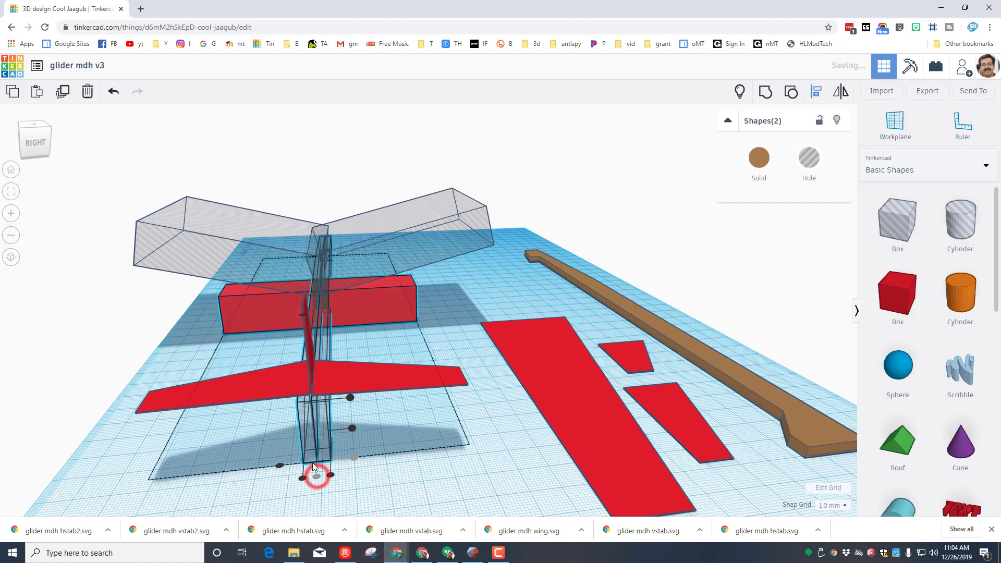
Raise the red box to a height of 37 mm so it reaches into the wing holes
click(365, 330)
right_drag(366, 324, 372, 301)
click(373, 304)
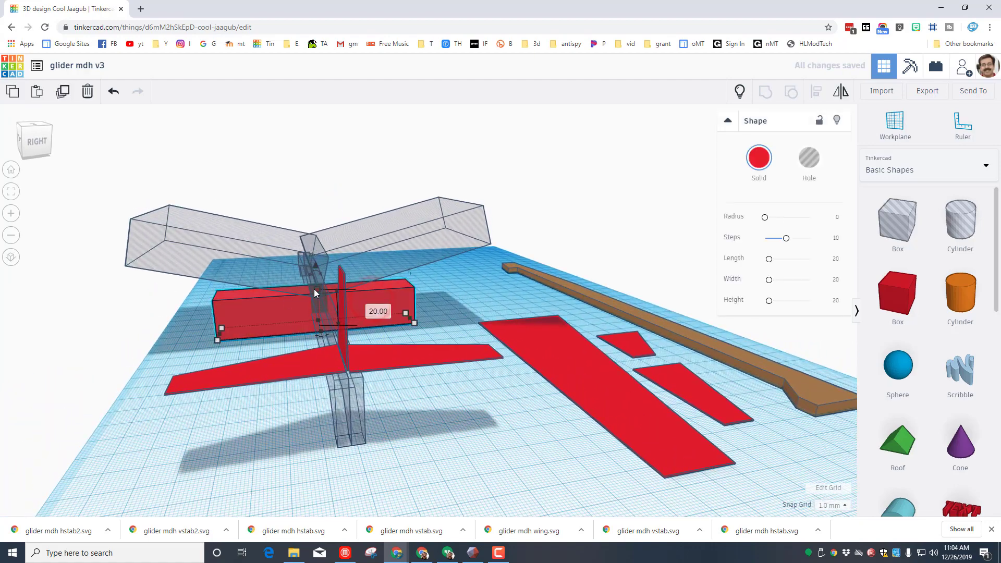
drag(314, 289, 324, 258)
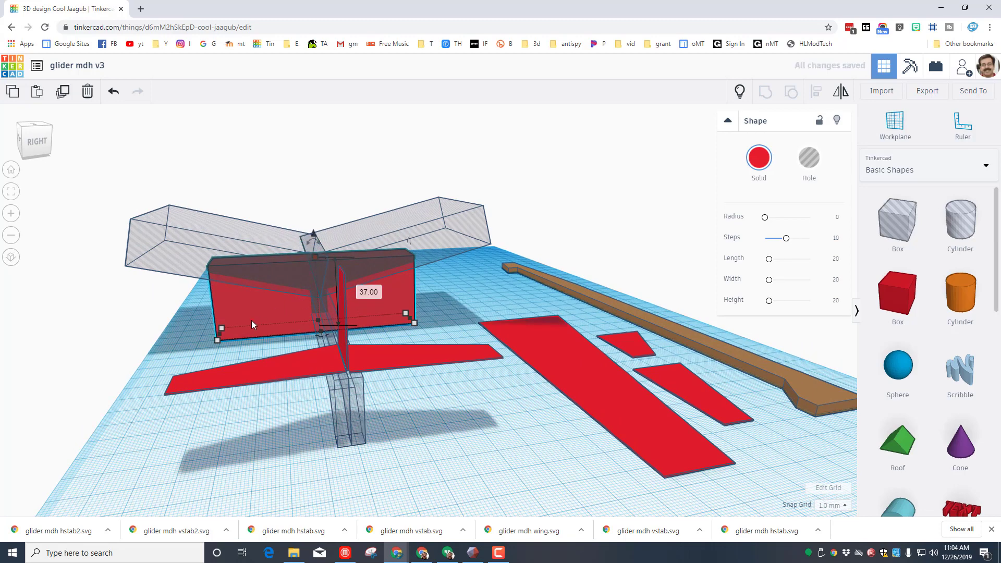
Set the red box's thickness along the fuselage to 4 mm
right_drag(211, 331, 256, 362)
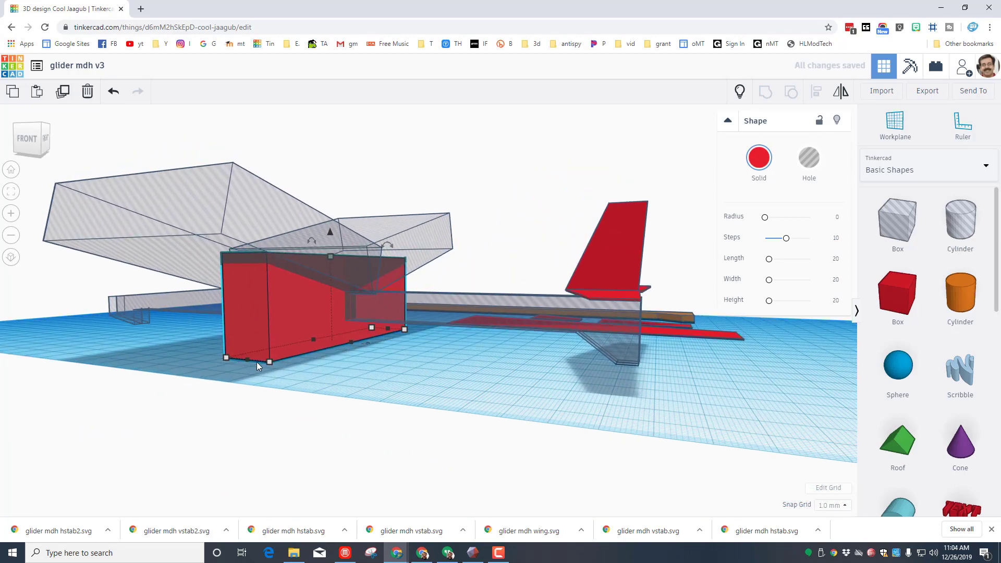
click(226, 358)
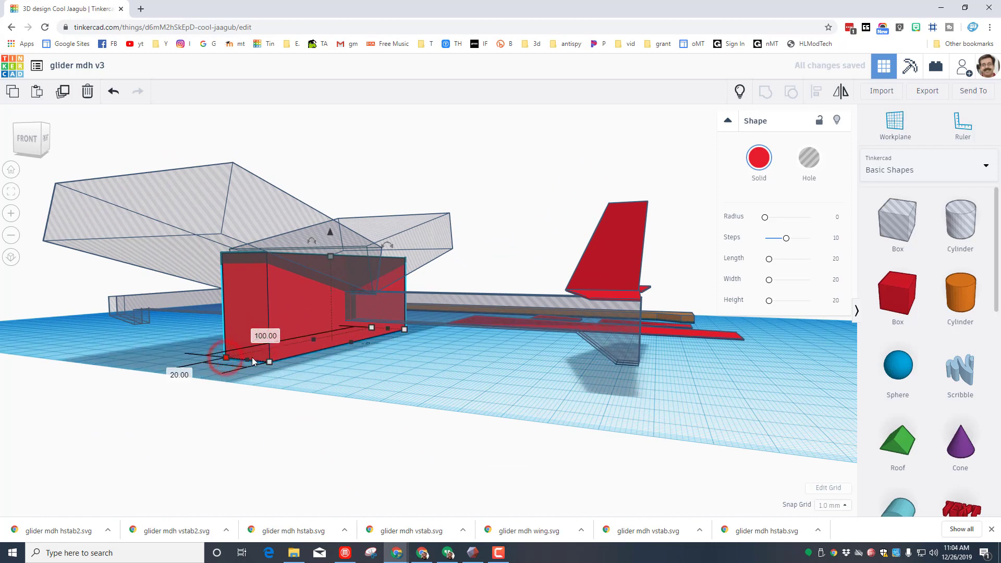
click(178, 375)
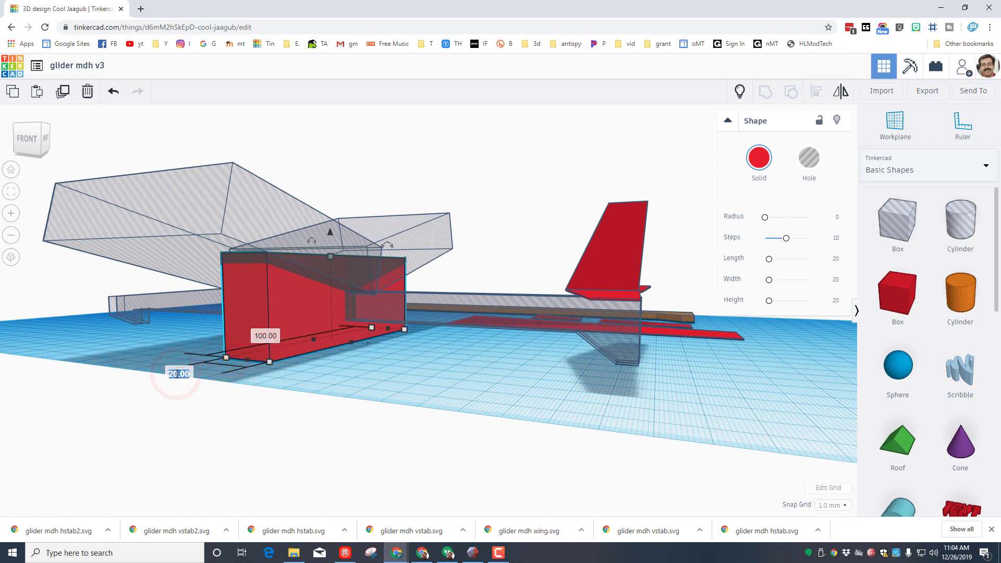
text(4)
key(Return)
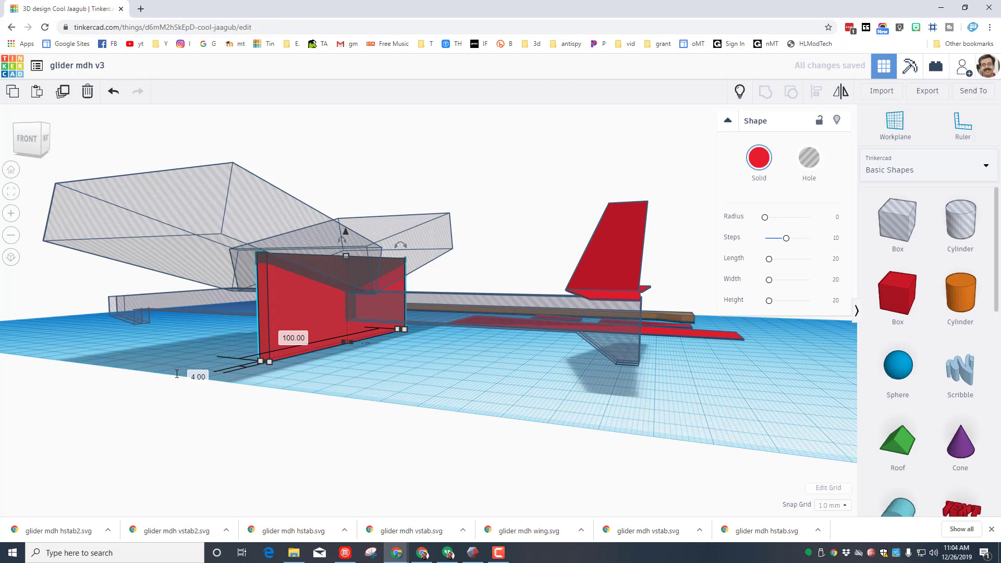
click(343, 372)
Place a box hole on the workplane beside the red plate and set its width to 4 mm
right_drag(288, 380, 261, 362)
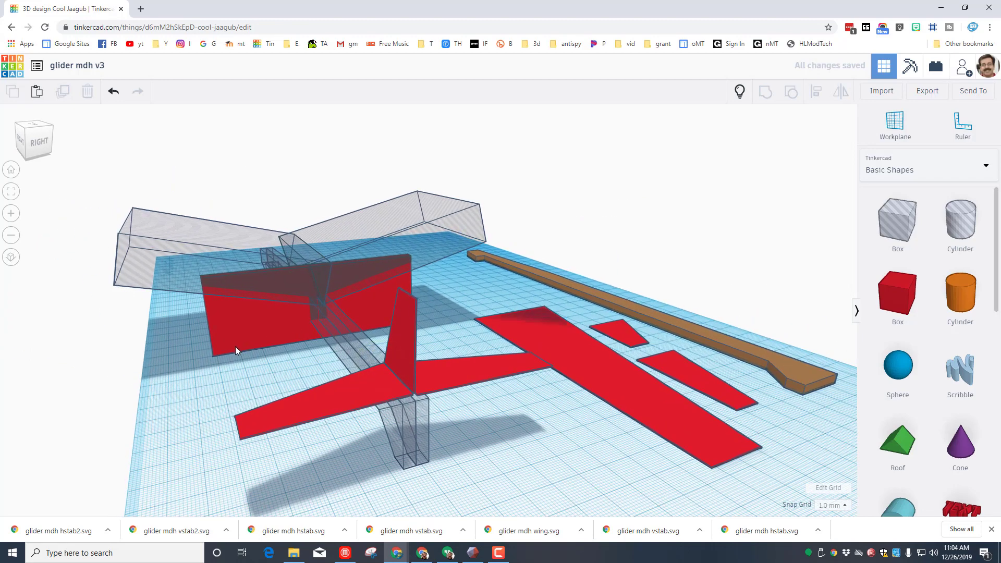
drag(898, 221, 258, 377)
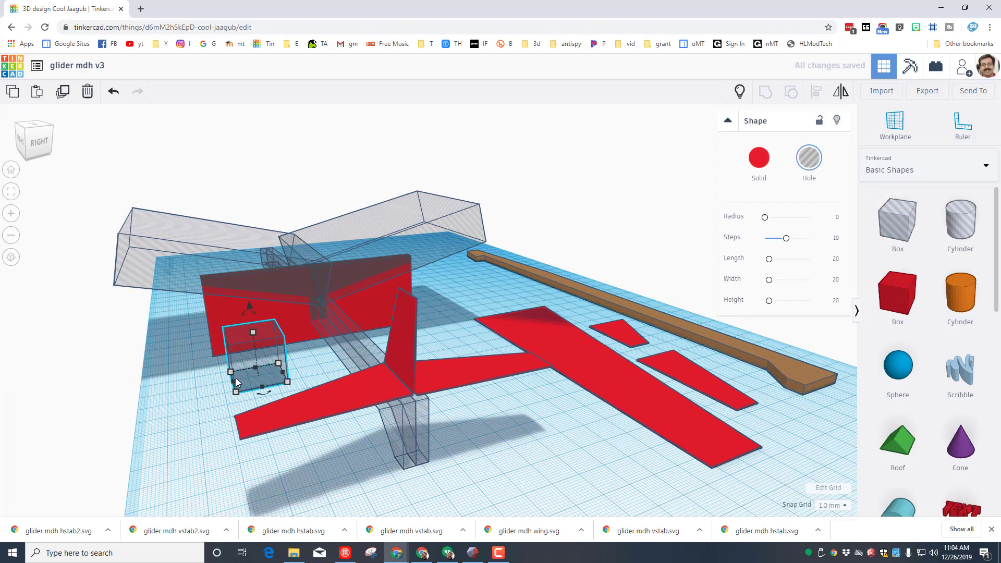
mouse_move(236, 393)
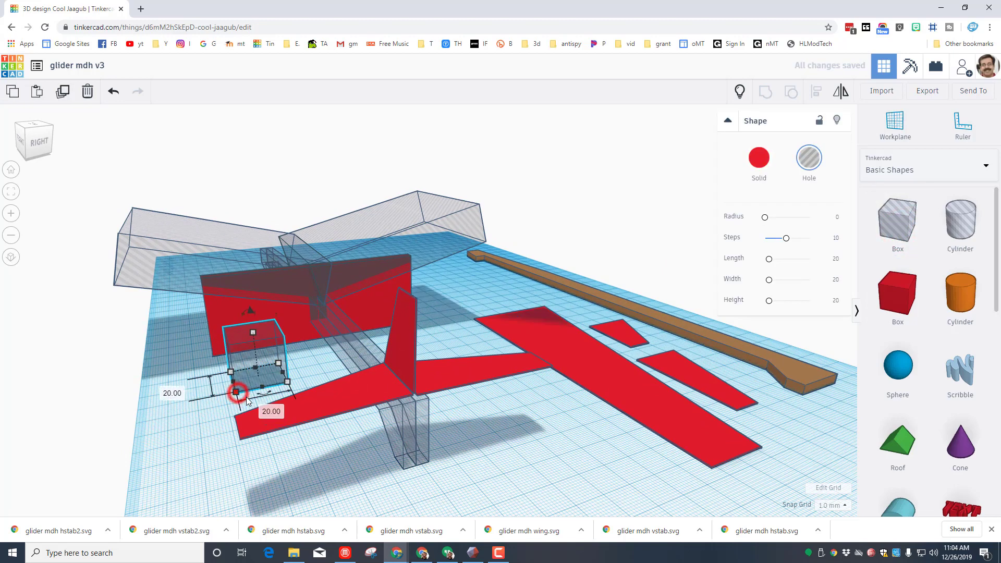
click(270, 411)
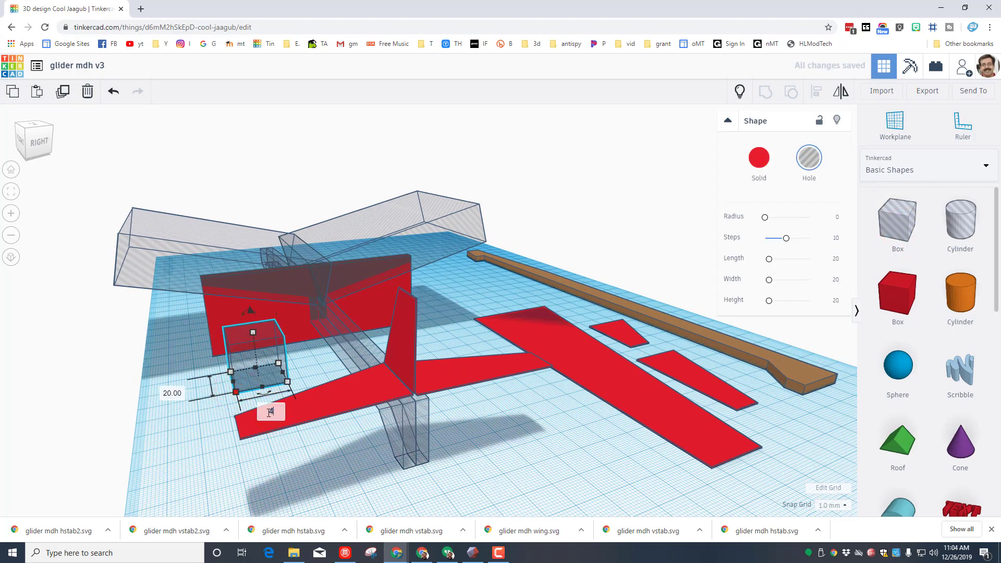
text(4)
key(Return)
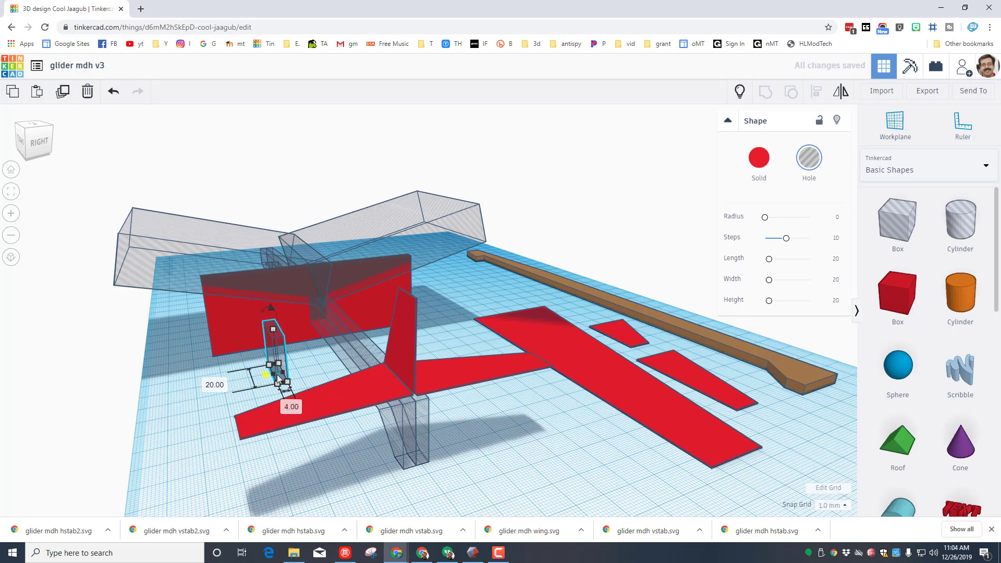
Set the small box hole's height to 10 mm and move it through the red plate's lower edge near one end
right_drag(266, 374, 305, 329)
mouse_move(295, 332)
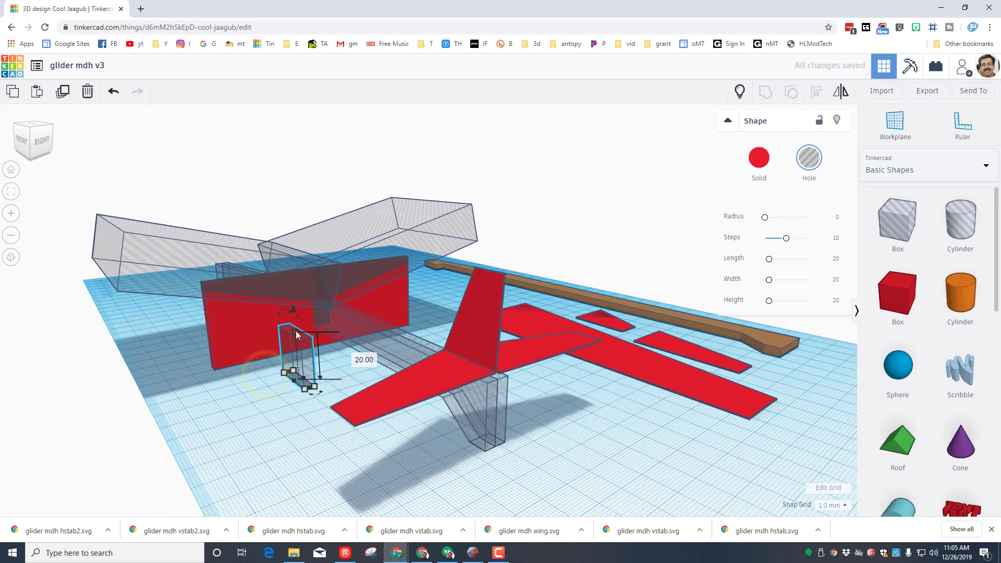
click(350, 360)
text(10)
key(Return)
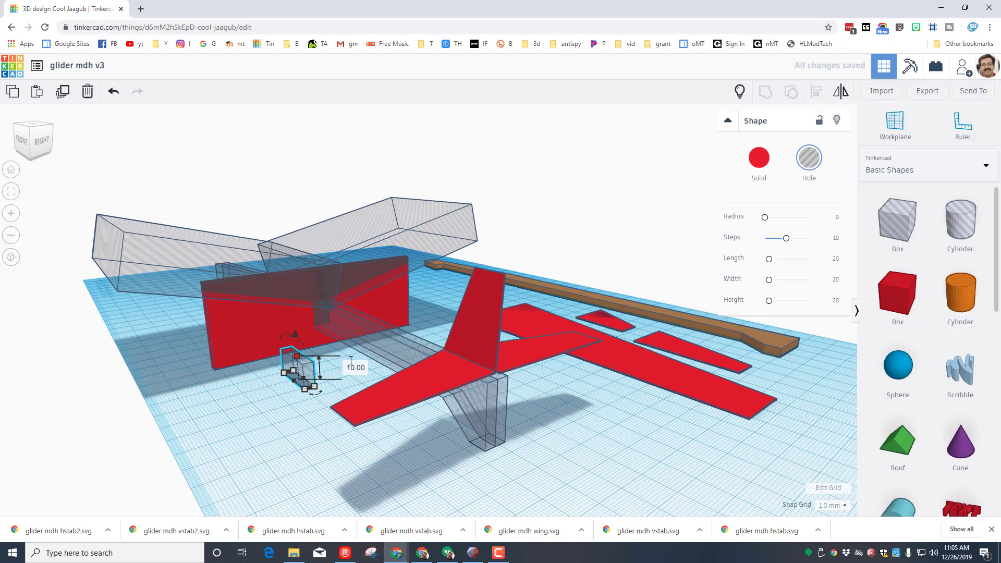
drag(312, 384, 266, 361)
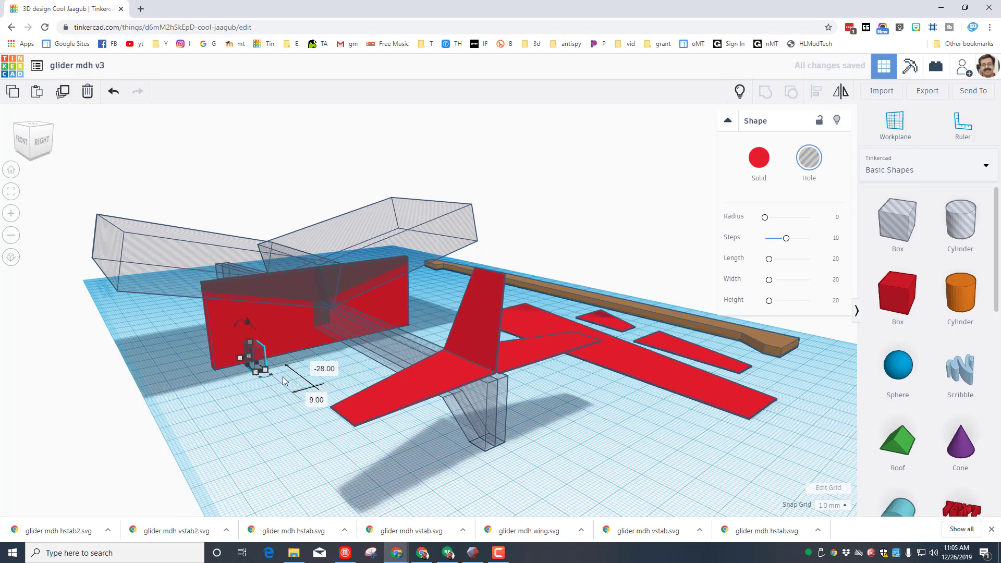
Duplicate the small slot hole and shift the copy along the red plate's lower edge to its opposite end
key(ctrl+d)
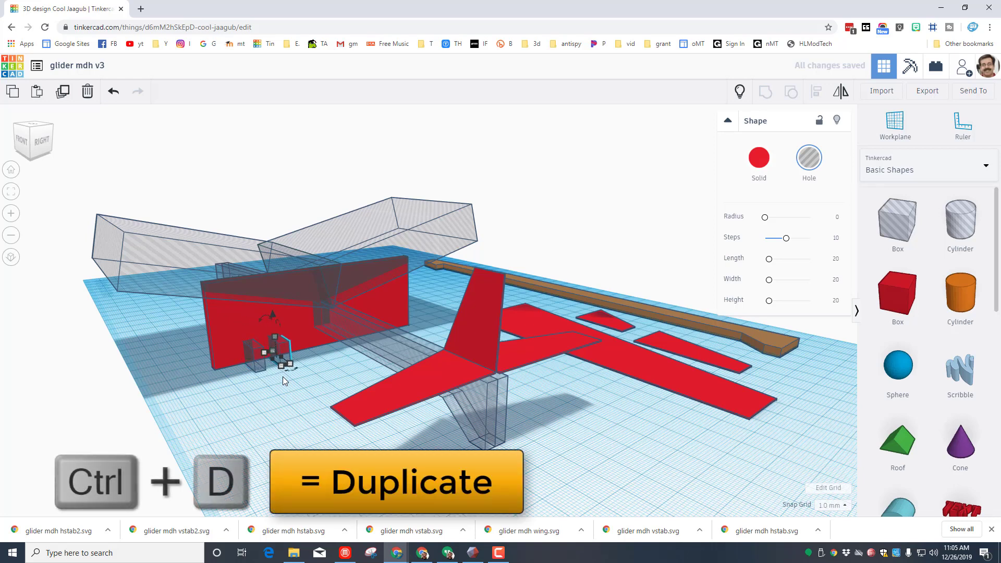
key(Right)
key(Right)
key(Right)
key(Right)
key(Right)
key(Right)
key(Right)
key(Right)
key(Right)
key(Right)
key(Right)
key(Right)
key(Right)
key(Right)
key(Right)
key(Right)
key(Right)
key(Right)
key(Right)
key(Right)
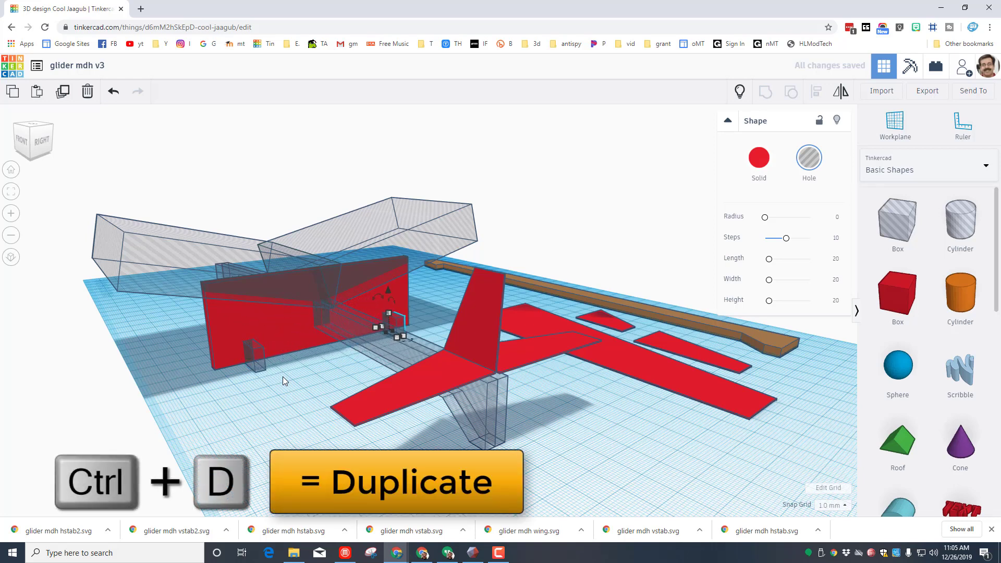
key(Left)
key(Left)
key(Left)
key(Left)
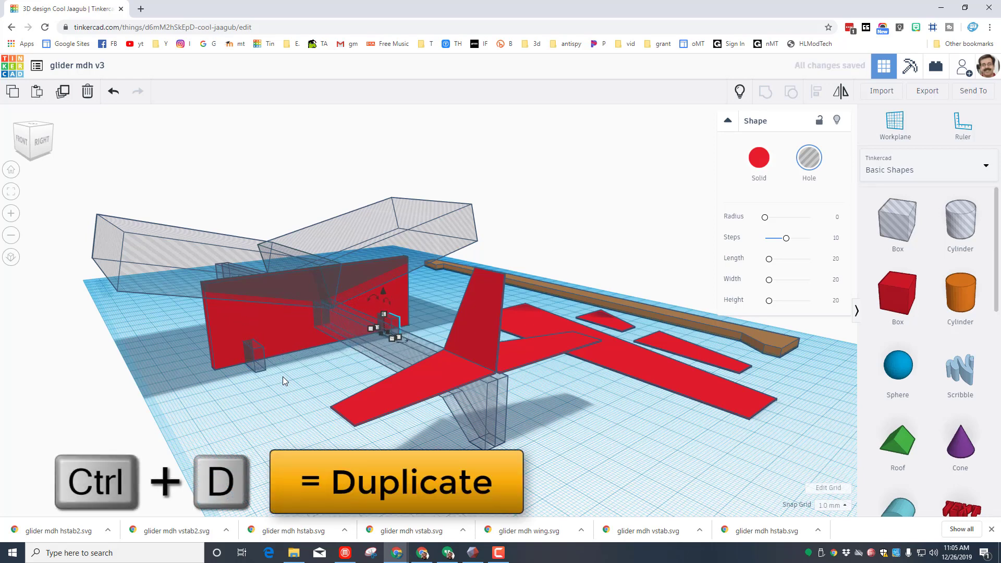
click(235, 424)
right_drag(238, 425, 196, 460)
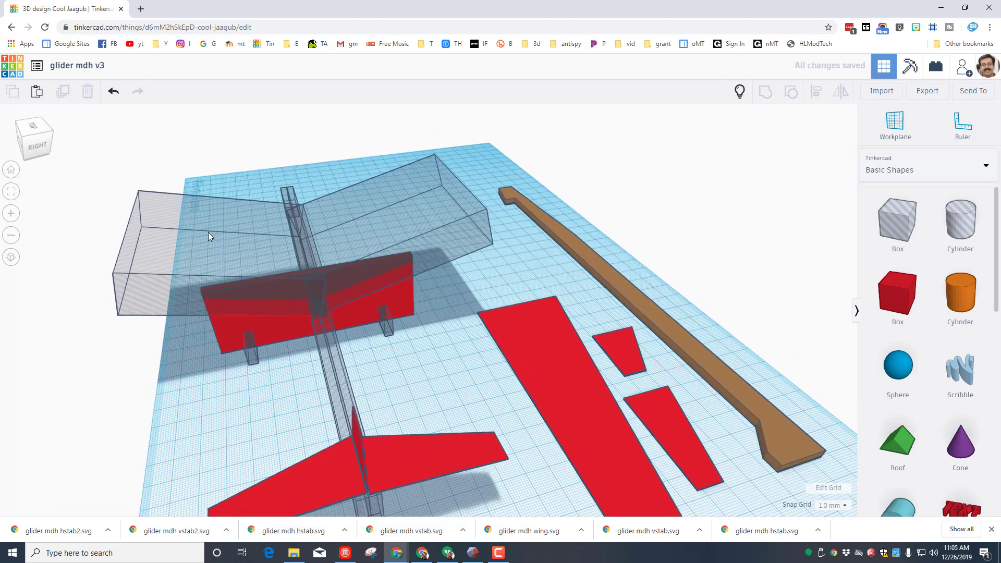
drag(209, 234, 277, 357)
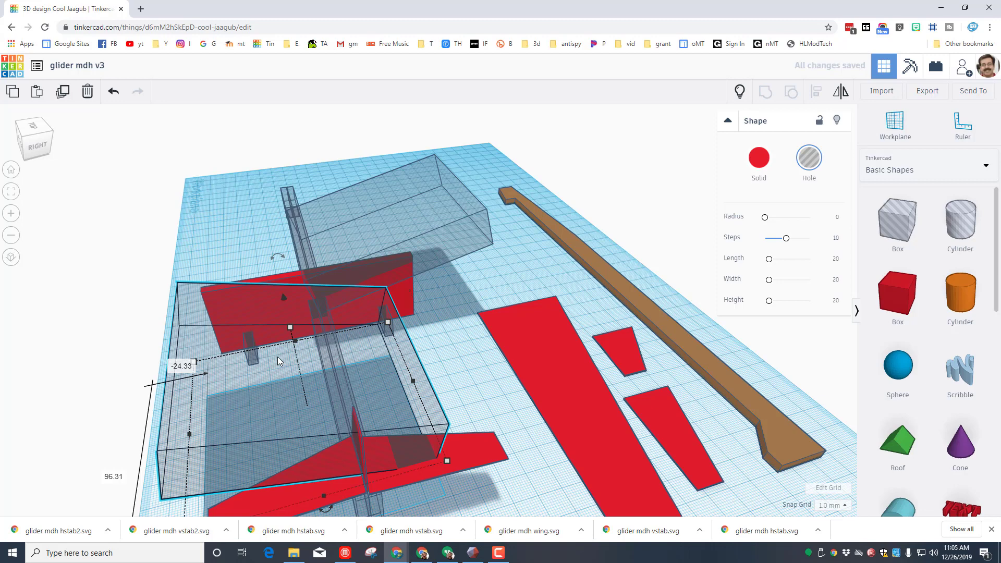
key(ctrl+z)
click(267, 380)
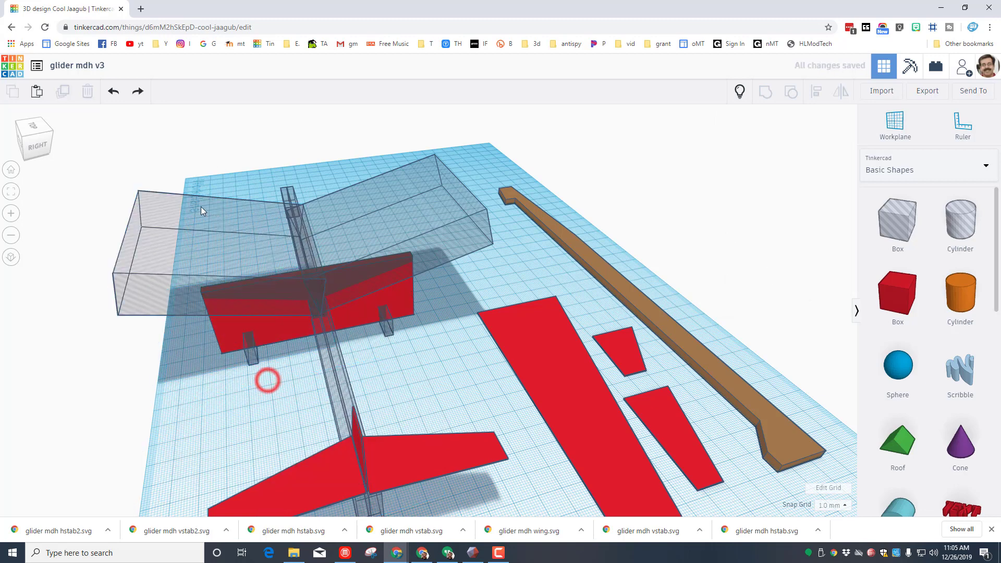
Group the red support plate with the fuselage, wing and slot holes to cut its notches and sloped upper edges
drag(178, 162, 402, 361)
click(761, 95)
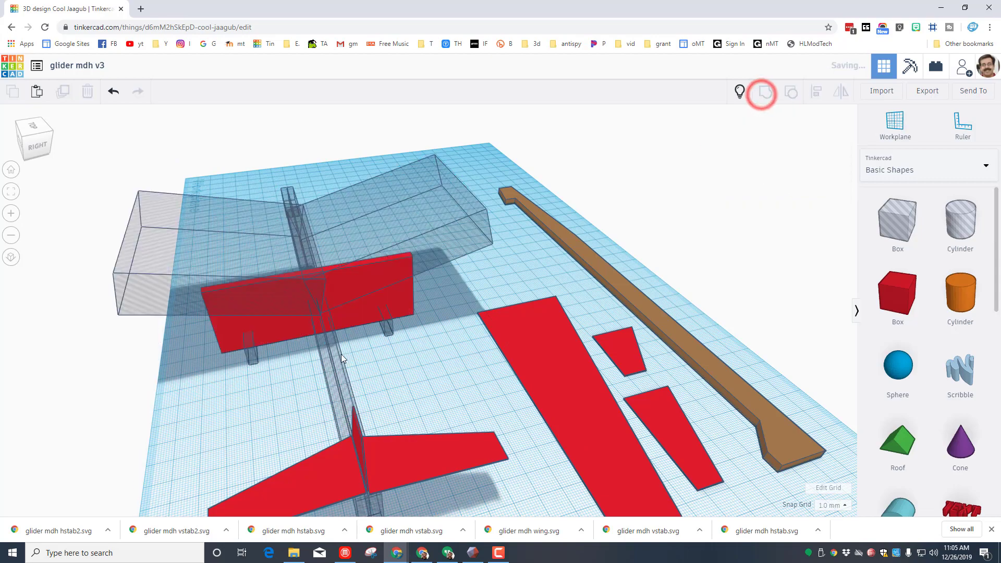
right_drag(245, 376, 292, 310)
scroll(300, 357, up, 3)
scroll(280, 384, up, 3)
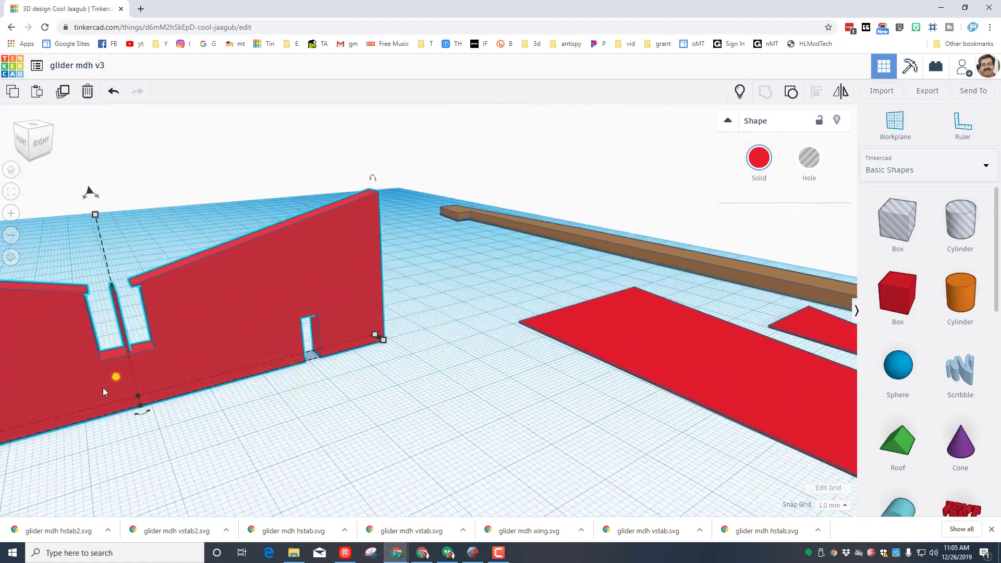
Set the workplane on the floor of the plate's central notch and place a box hole over the leftover sliver there
right_drag(104, 391, 132, 284)
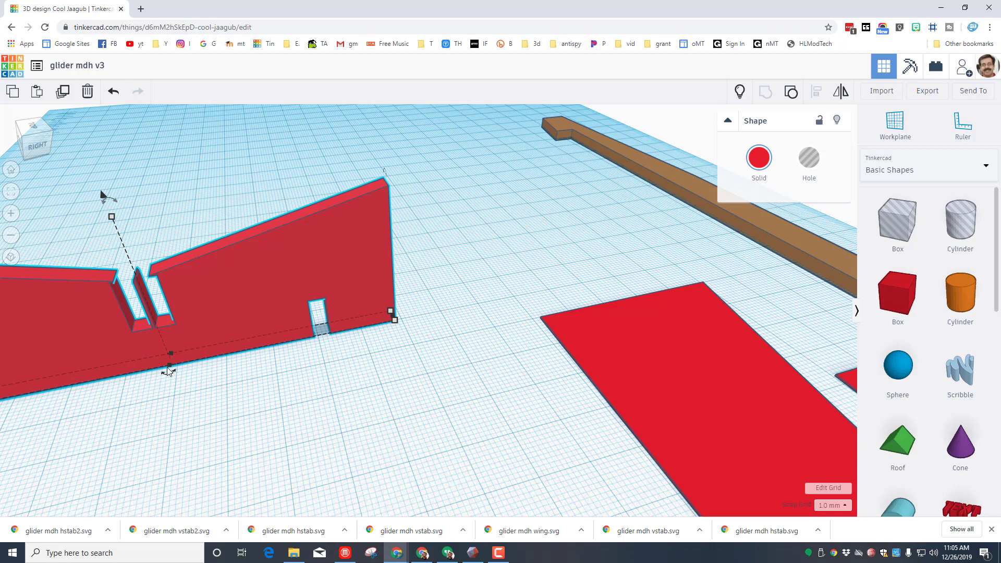
key(w)
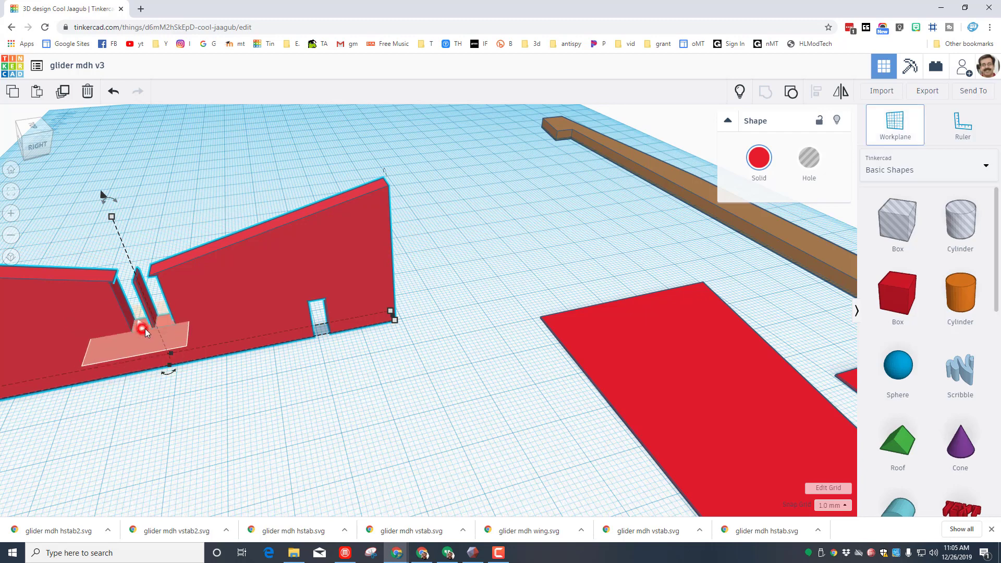
click(145, 328)
drag(897, 222, 177, 324)
right_drag(204, 314, 217, 308)
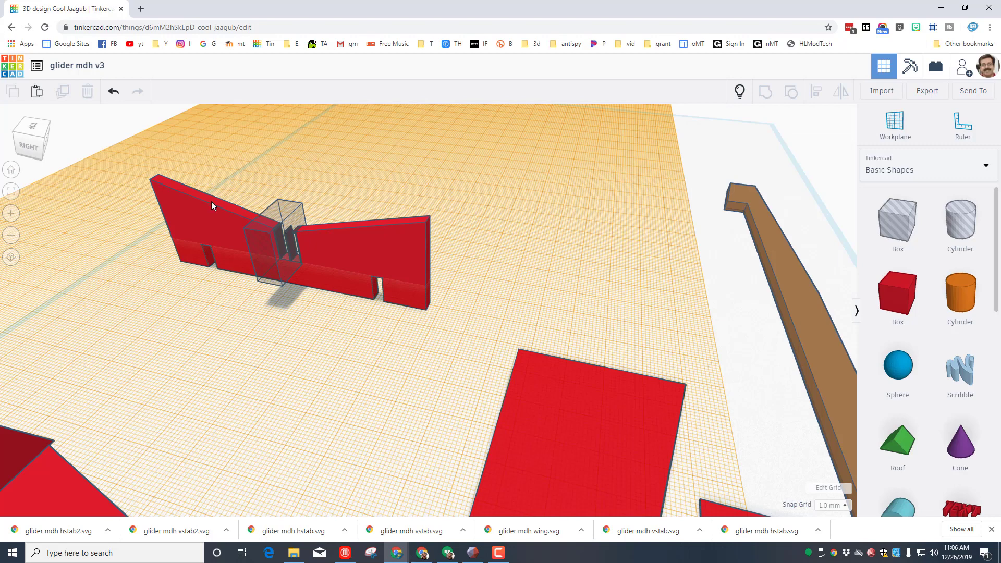
Group the box hole with the plate to clear its central notch, and return the workplane to the base grid
click(184, 211)
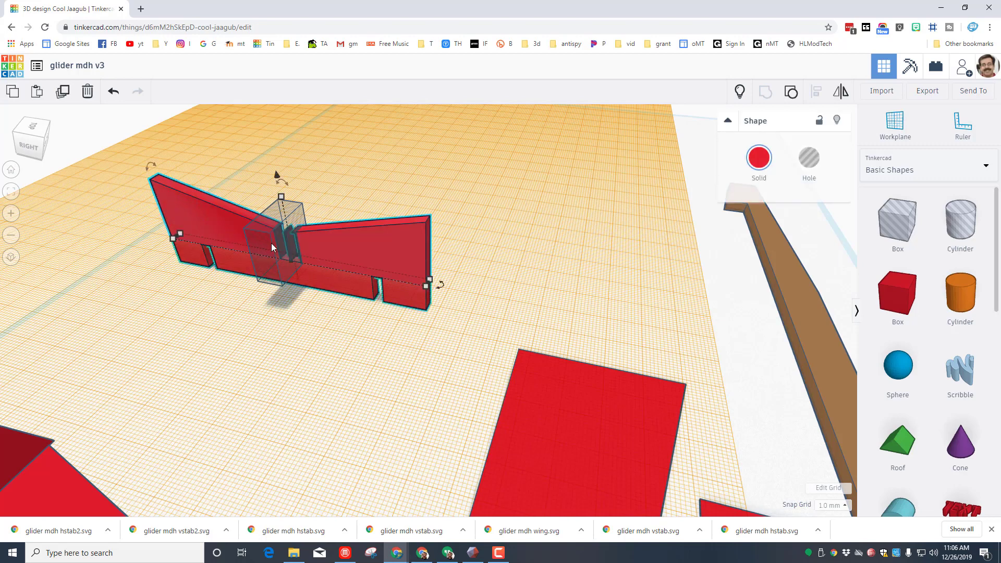
shift+click(298, 219)
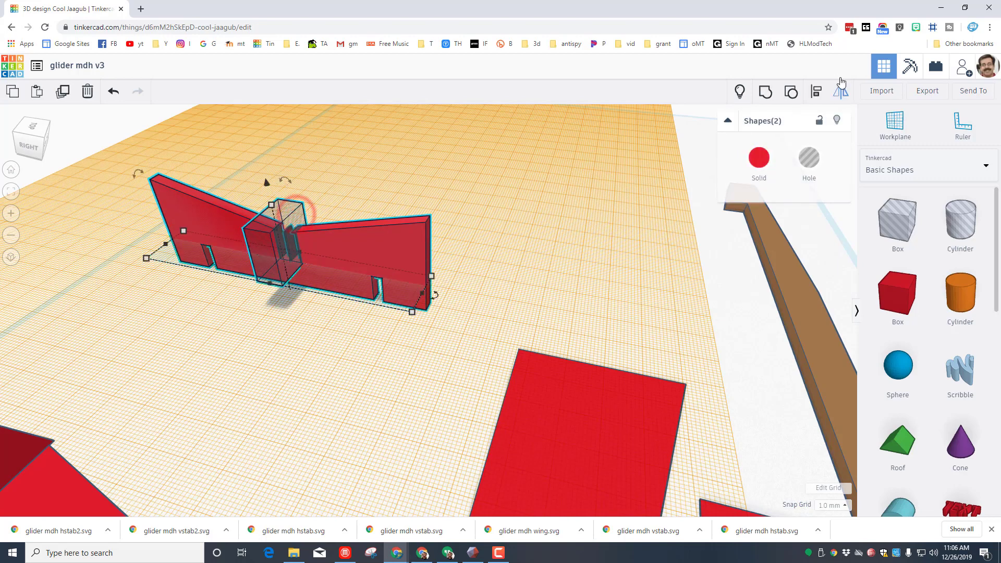
click(765, 93)
right_drag(518, 232, 546, 232)
scroll(546, 231, down, 5)
click(394, 306)
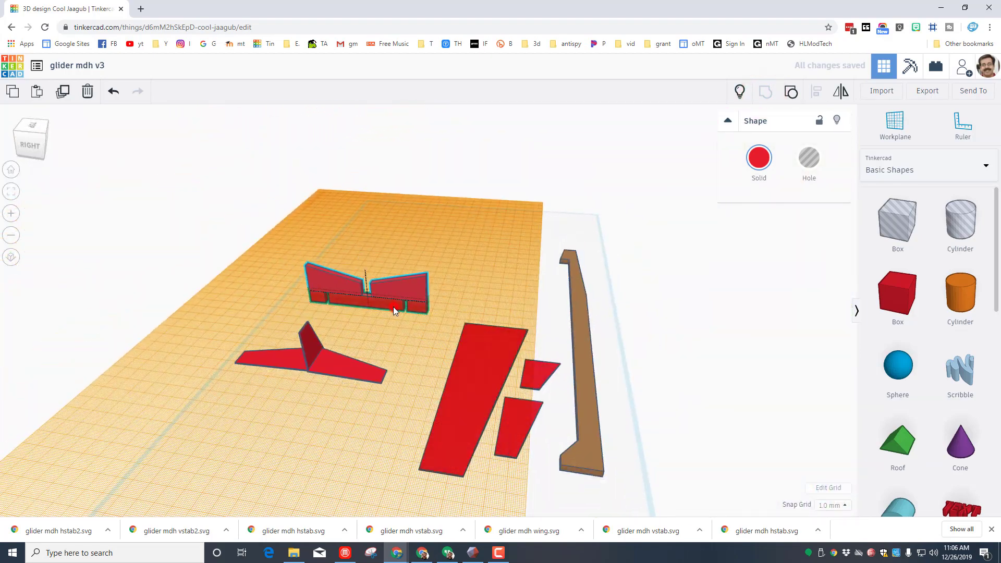
click(404, 331)
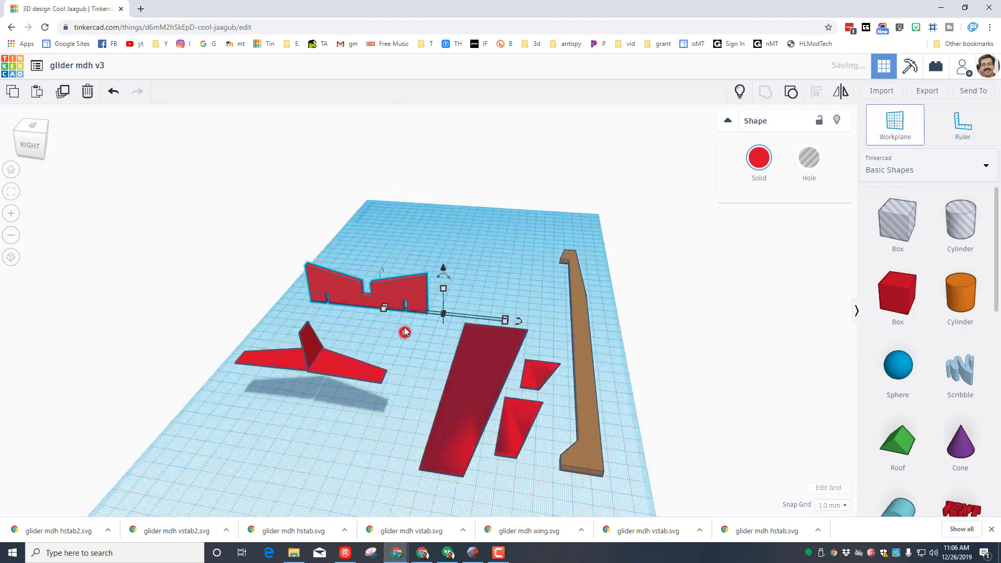
Duplicate the notched plate and place the copy lengthwise on the open area behind the flat wing
click(400, 286)
key(ctrl+d)
drag(405, 280, 477, 314)
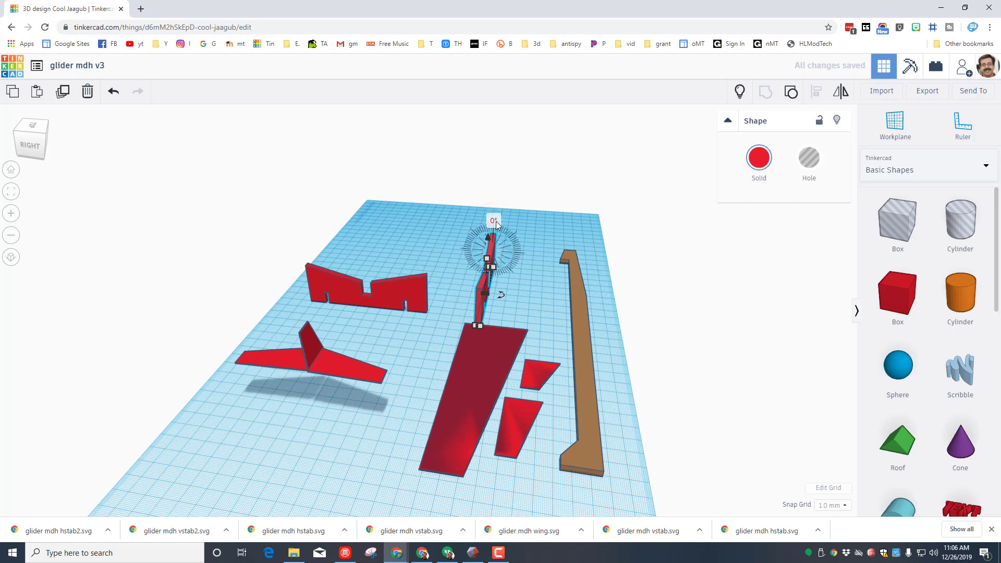
Rotate the copied plate 90° so it lies flat and move it between the flat wing and the flat fuselage
click(494, 220)
text(90)
key(Return)
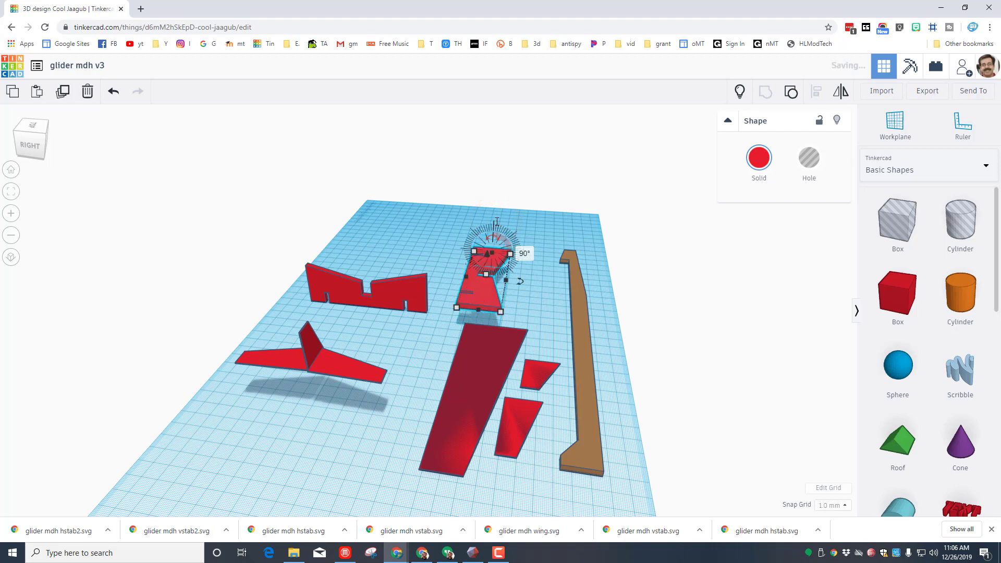
click(560, 268)
drag(487, 311, 526, 308)
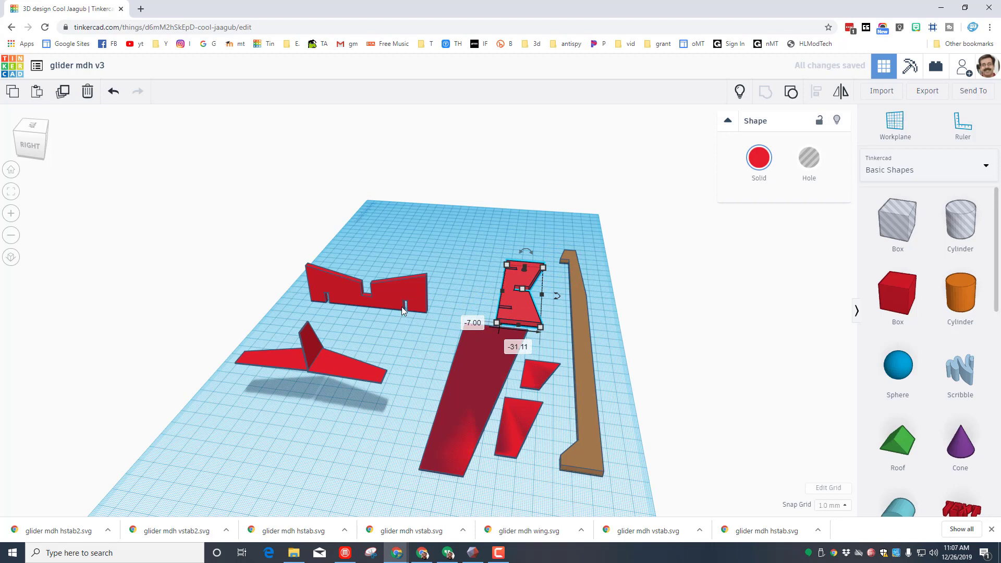
Place a red box near the flat notched plate and set its length to 60 mm and its height to 4 mm
drag(874, 297, 473, 301)
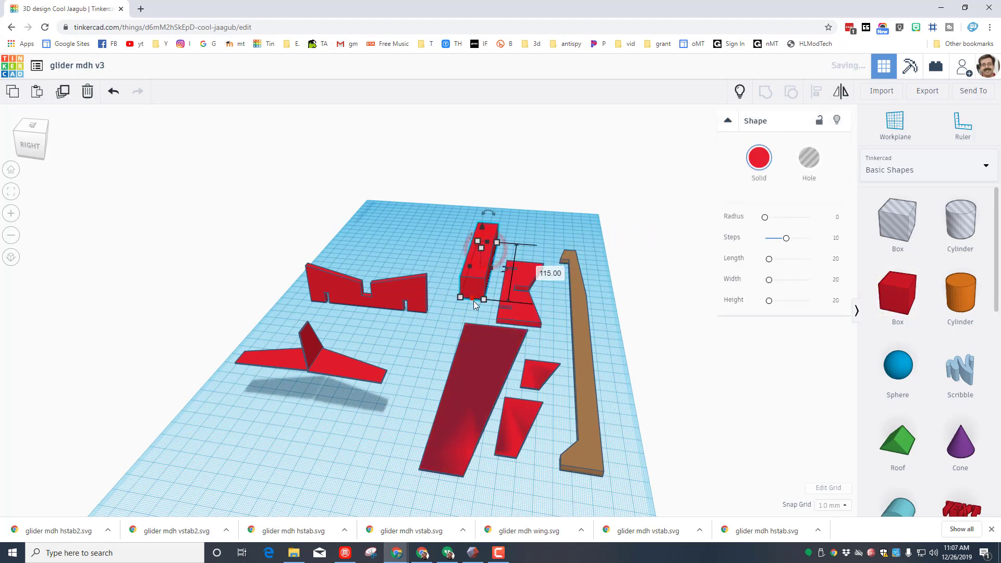
click(547, 274)
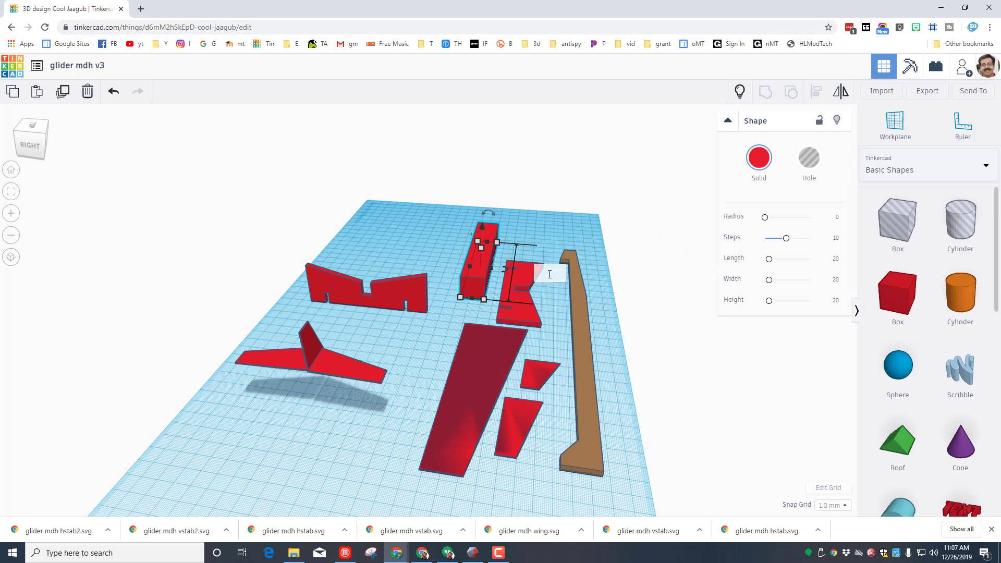
text(60)
key(Return)
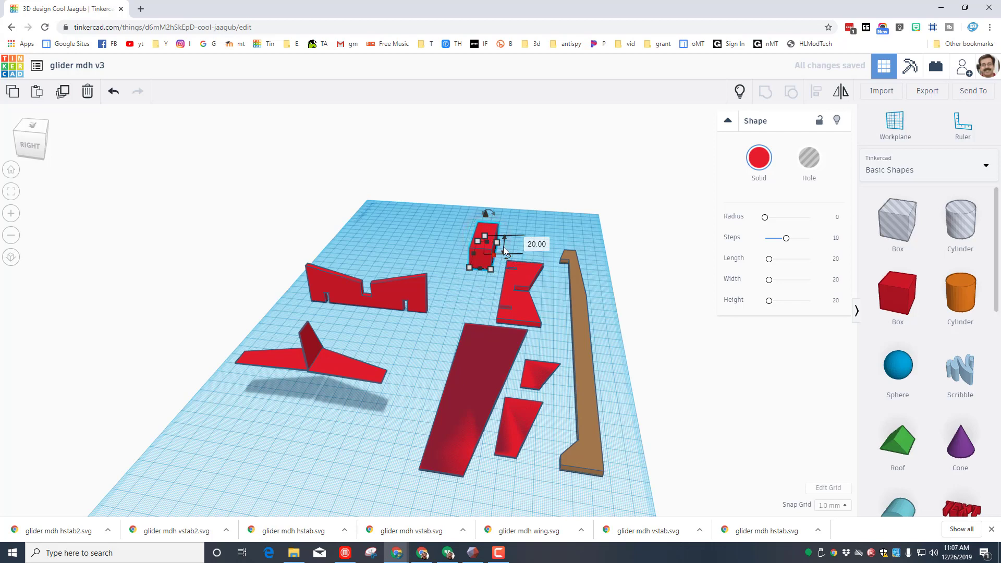
click(536, 245)
text(4)
key(Return)
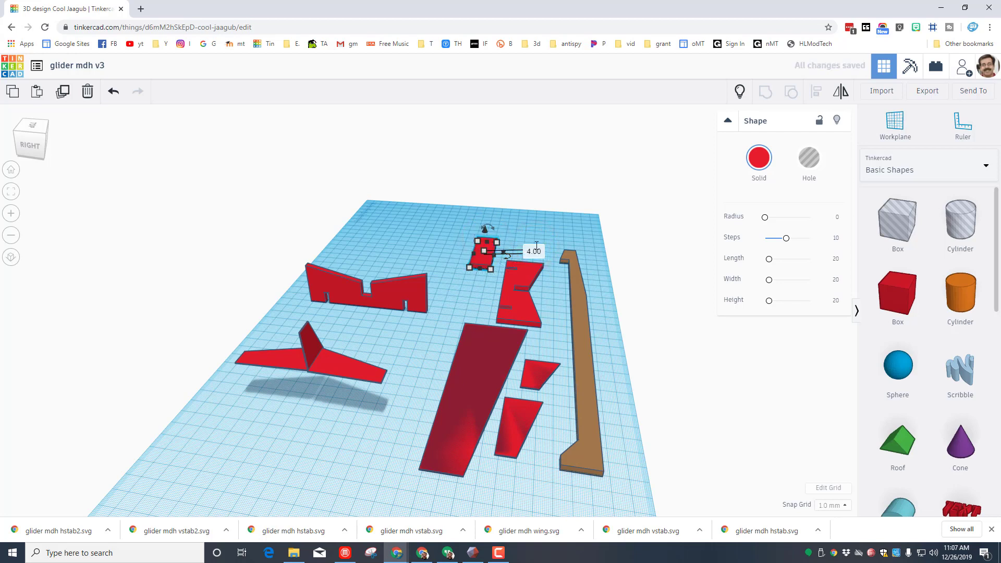
Set the thin red box's width to 10 mm and move the strip next to the flat notched plate
click(492, 270)
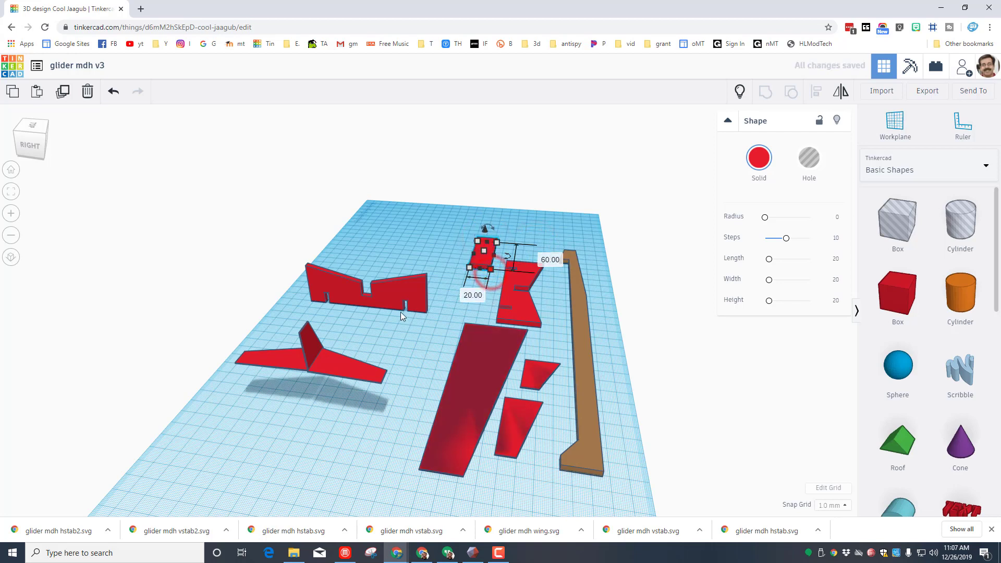
click(464, 300)
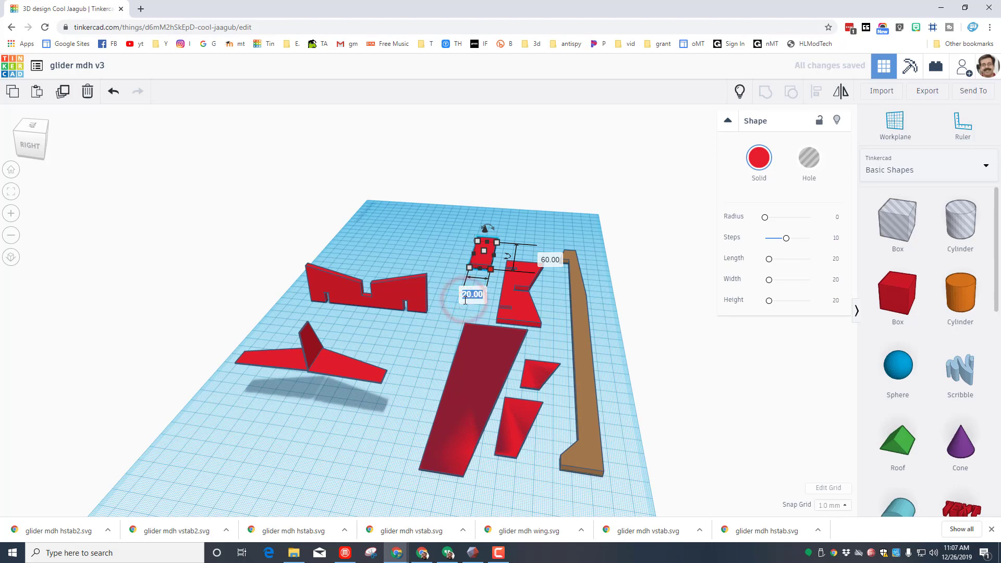
text(10)
key(Return)
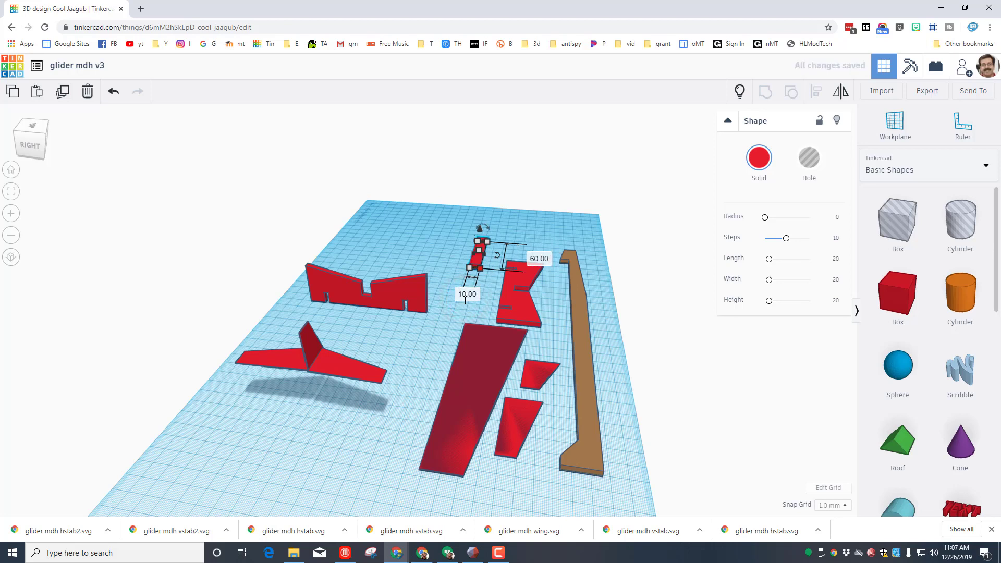
click(451, 288)
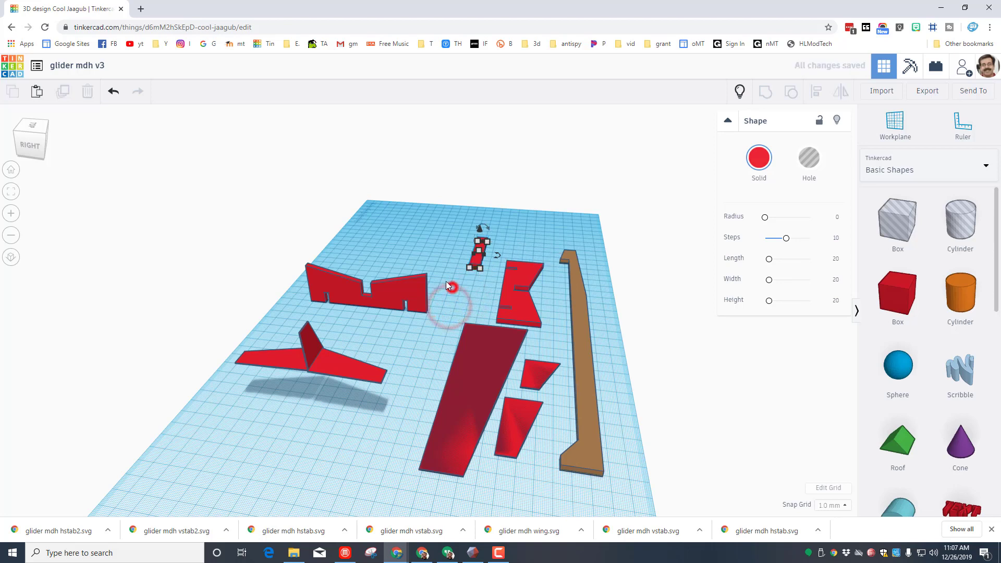
drag(483, 267, 495, 279)
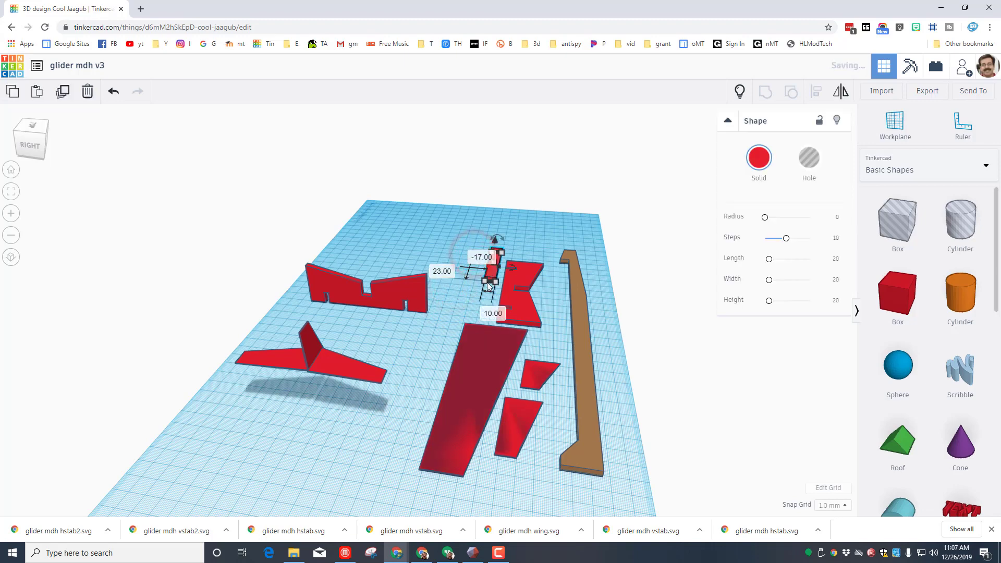
Show all hidden glider parts and examine how the tail sits on the fuselage
mouse_move(389, 364)
right_down()
mouse_move(462, 330)
mouse_move(397, 359)
right_up()
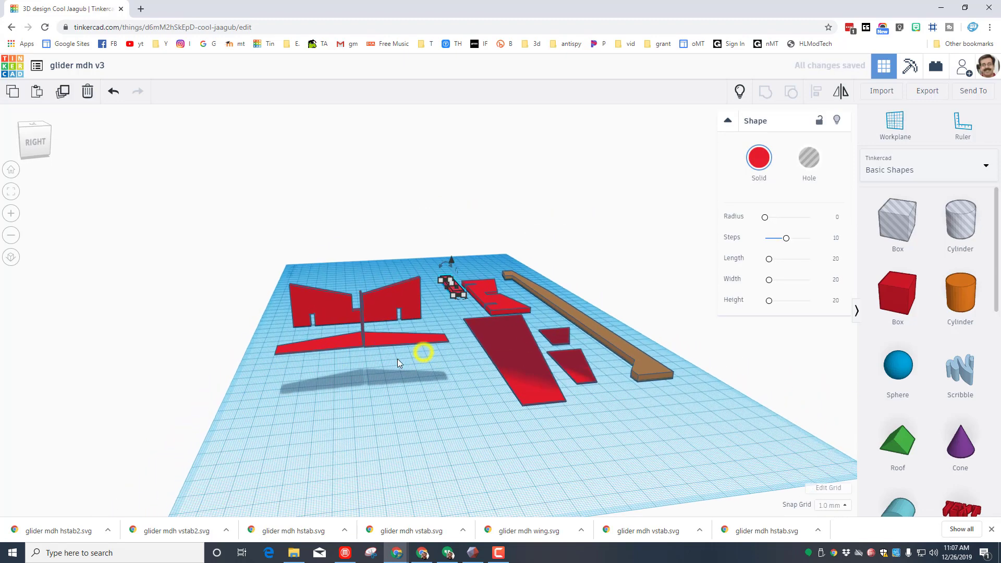
click(741, 92)
right_drag(328, 440, 454, 355)
scroll(408, 407, up, 5)
scroll(505, 403, down, 3)
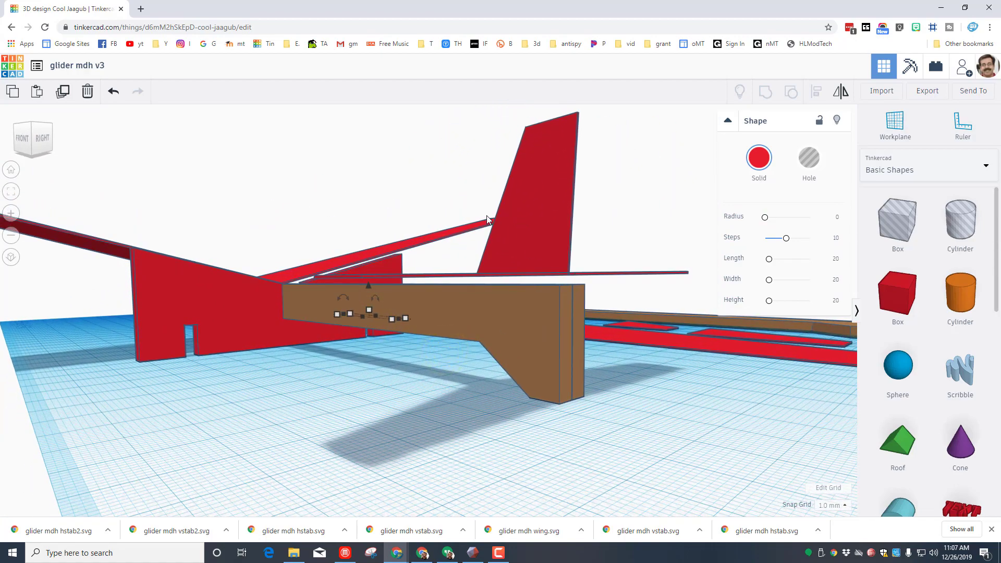
right_drag(695, 416, 678, 376)
right_drag(537, 318, 485, 465)
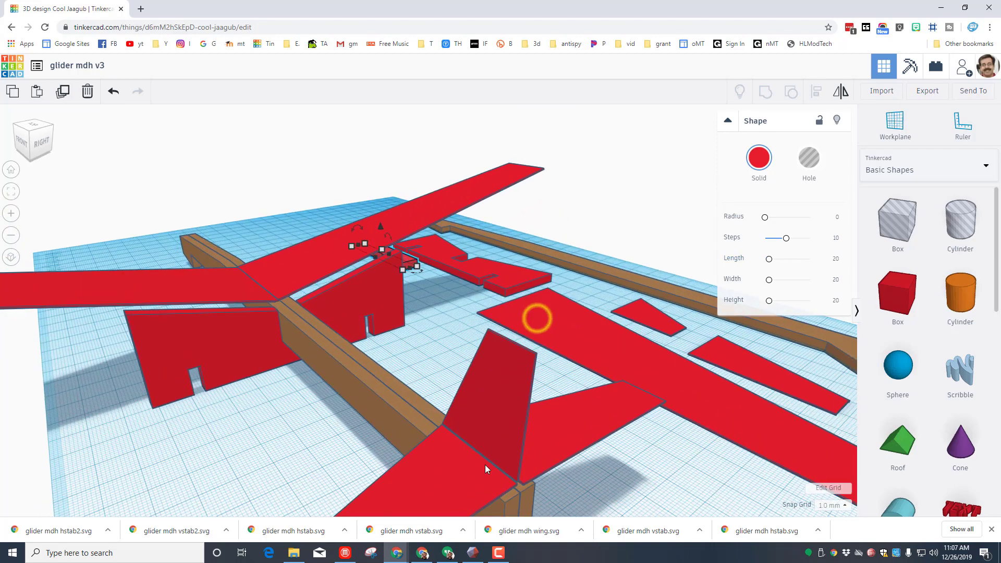
Lower the tail fin and both horizontal stabilizer halves together by two grid steps onto the fuselage
click(470, 488)
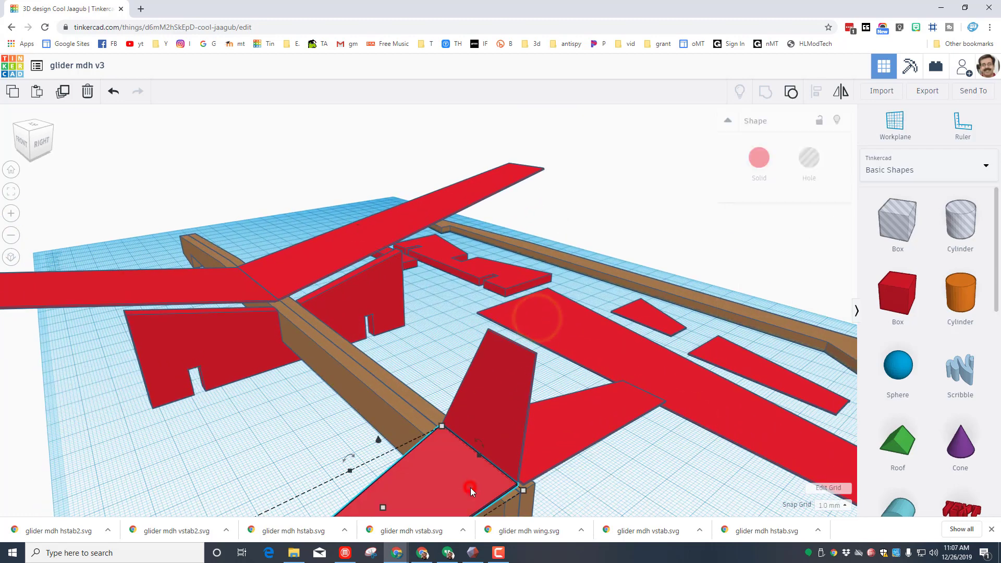
shift+click(547, 446)
shift+click(504, 425)
shift+right_drag(536, 456, 537, 407)
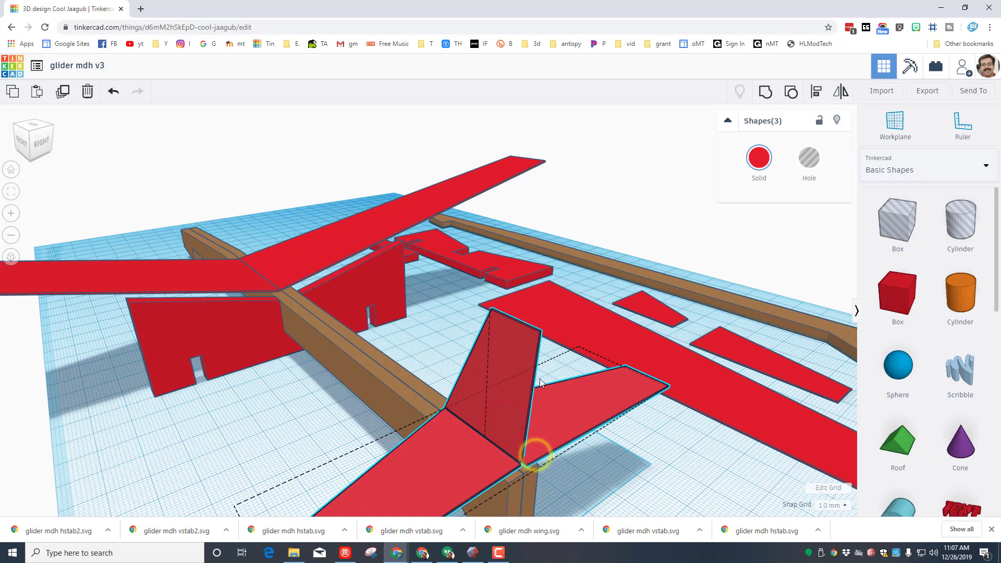
right_drag(651, 455, 572, 364)
key(ctrl+Down)
key(ctrl+Down)
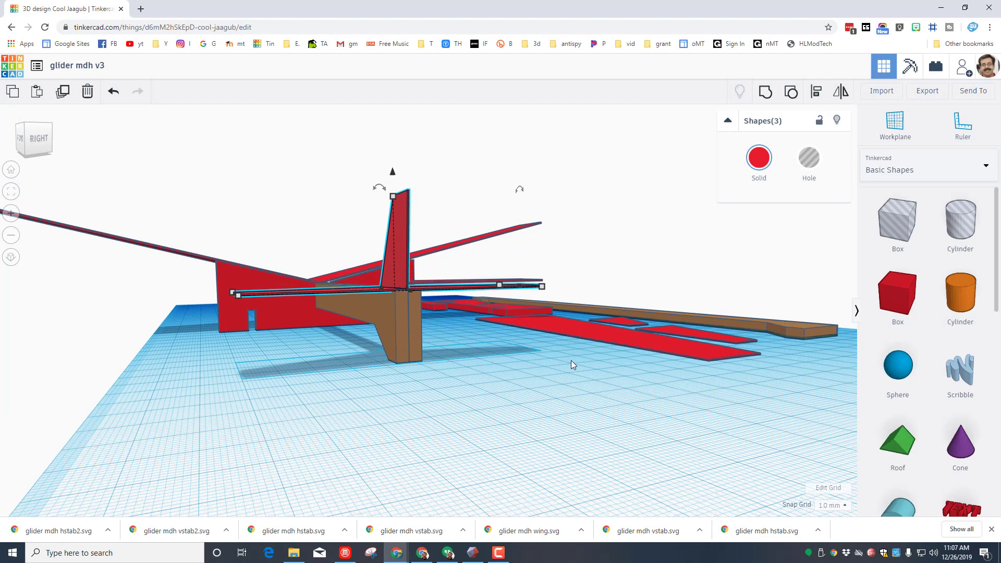
right_drag(488, 394, 511, 420)
click(402, 455)
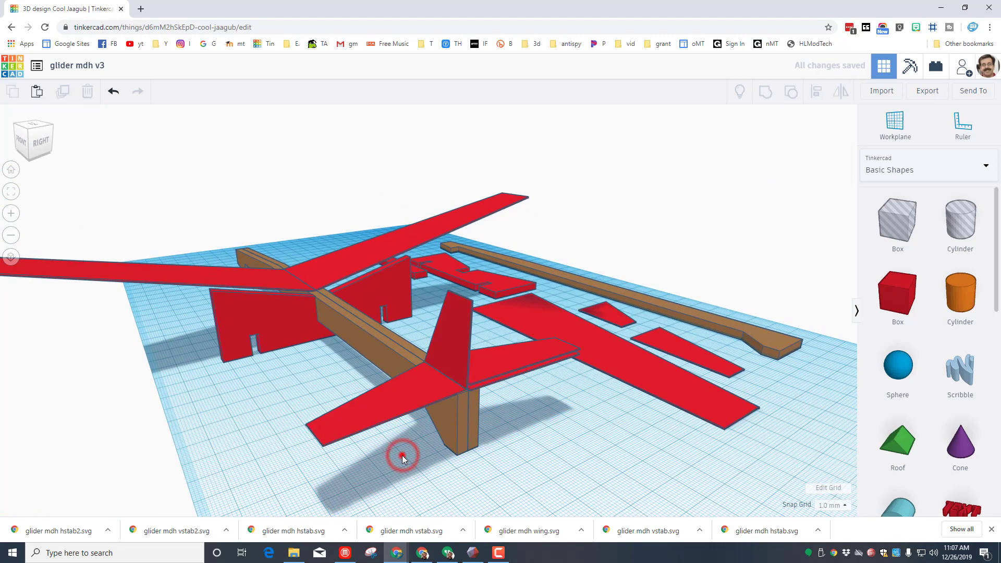
Place a thin red box on the workplane beside the glider's tail and set its thickness to 4 mm
right_drag(400, 456, 408, 397)
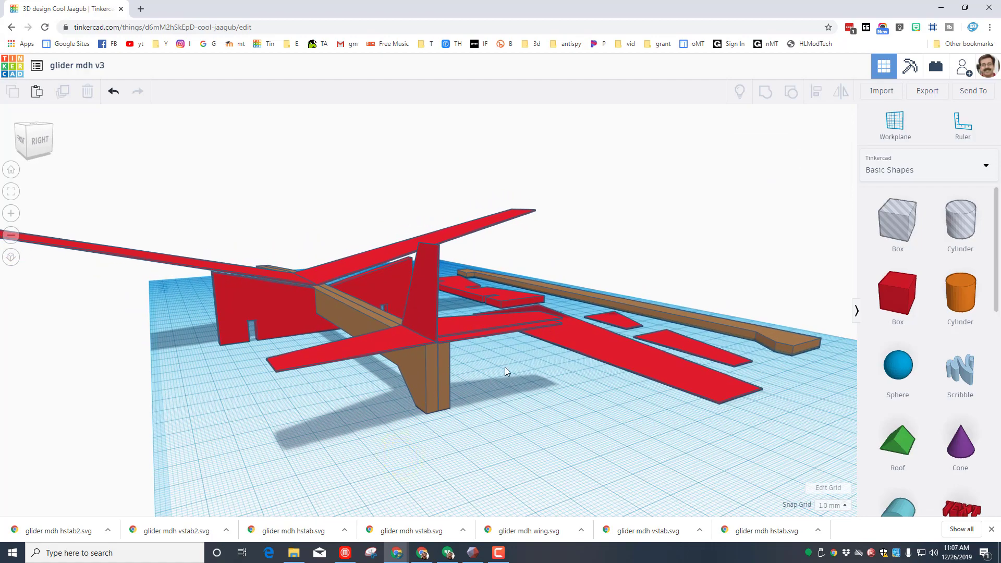
right_drag(281, 431, 208, 433)
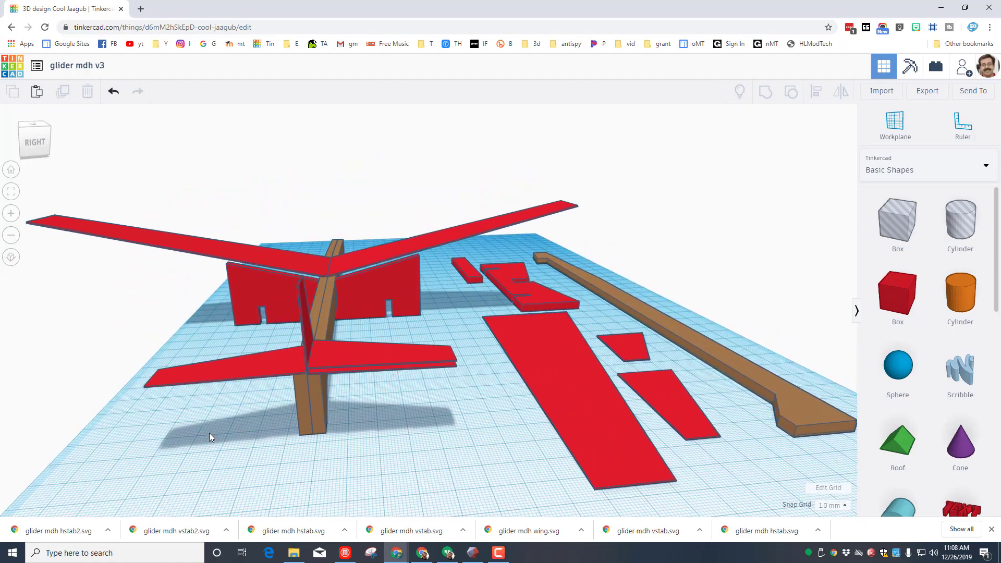
right_drag(359, 452, 731, 324)
drag(896, 292, 376, 424)
right_drag(416, 417, 380, 424)
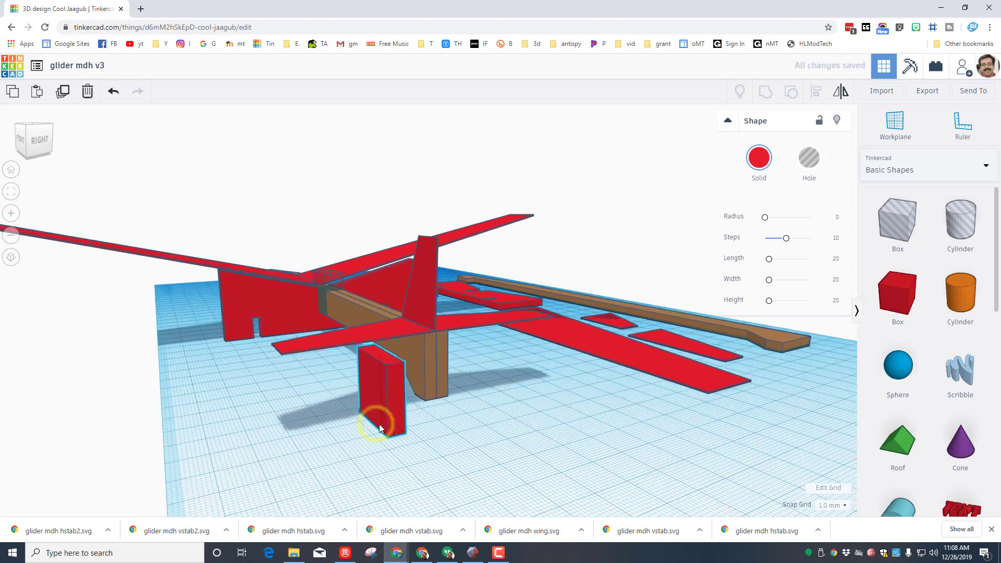
click(364, 436)
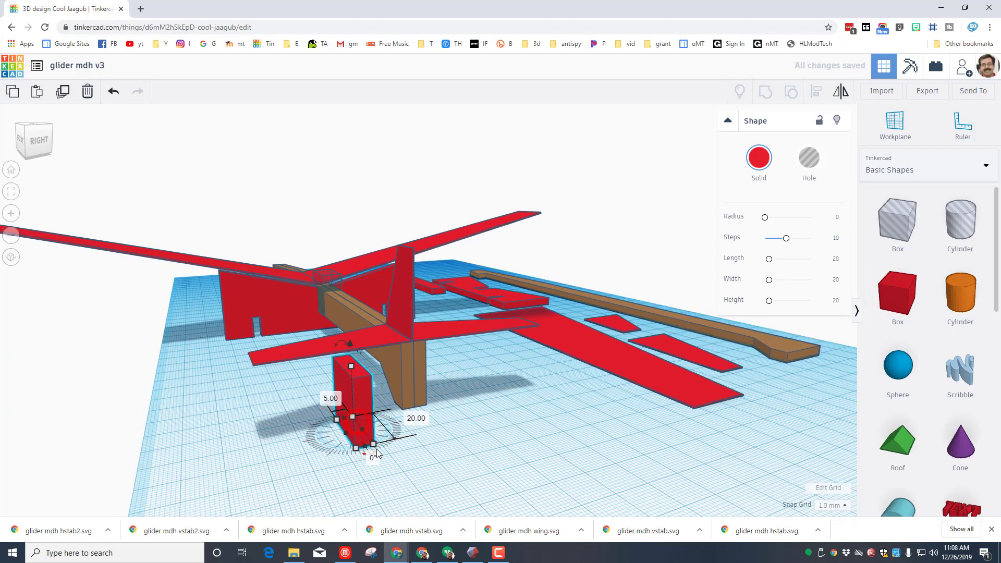
click(386, 473)
text(4)
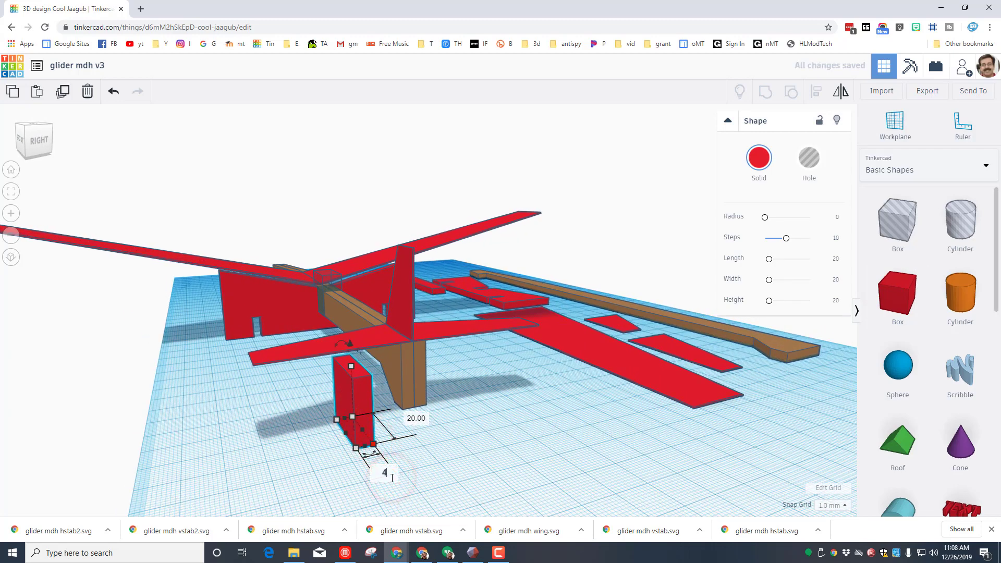
key(Return)
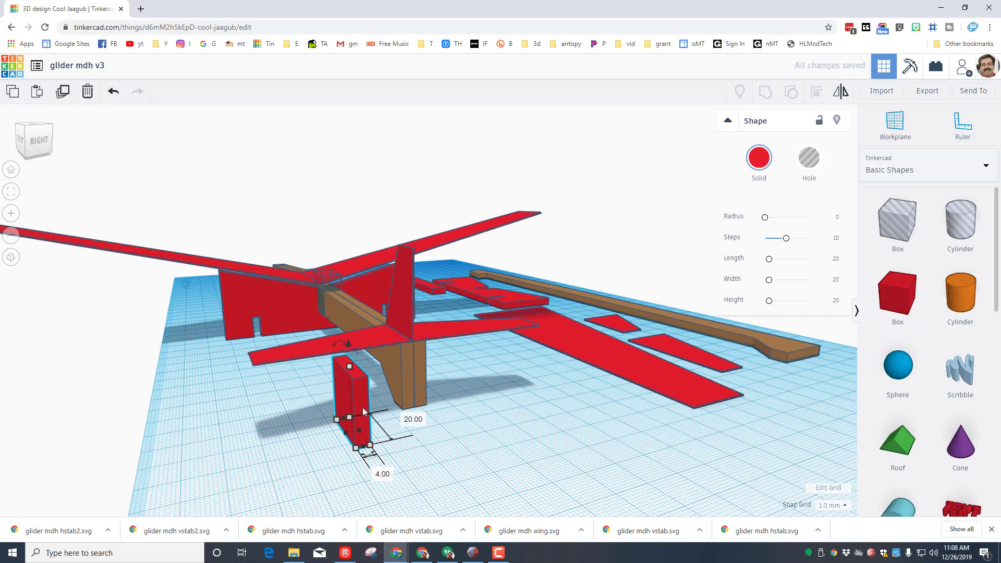
Move the thin red box under one half of the horizontal stabilizer and raise its height to 21 mm
drag(363, 412, 336, 400)
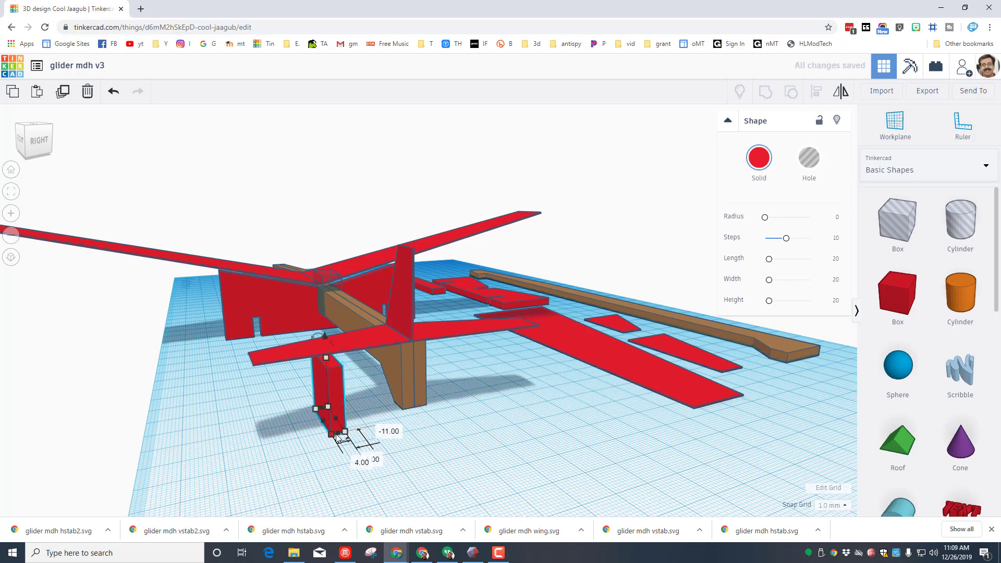
scroll(314, 433, up, 3)
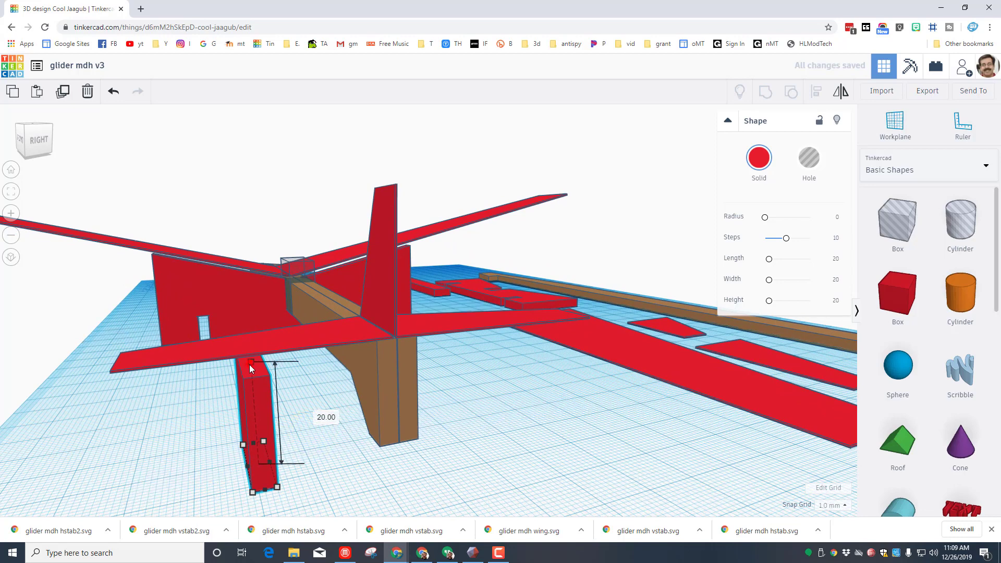
right_drag(249, 364, 327, 334)
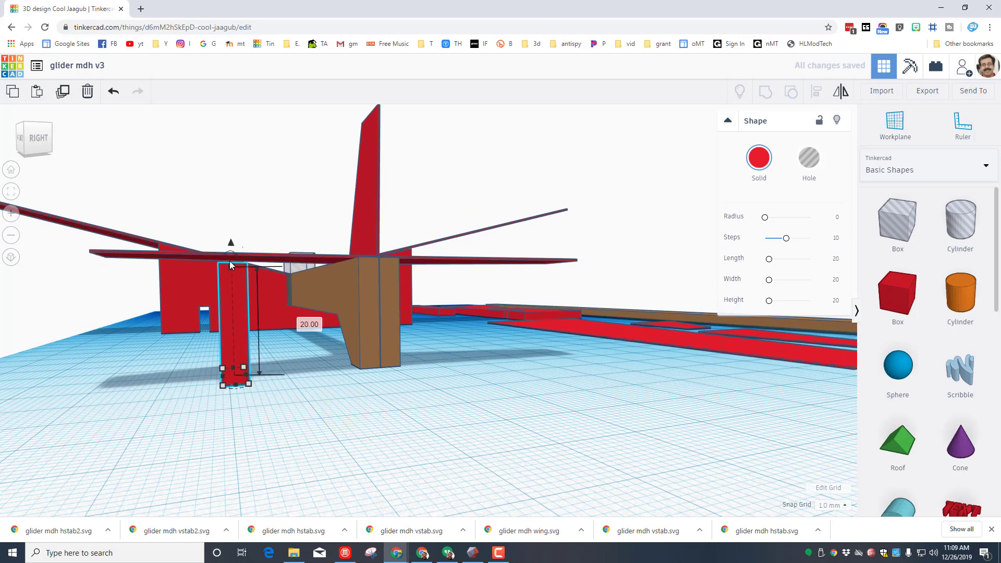
drag(229, 260, 230, 258)
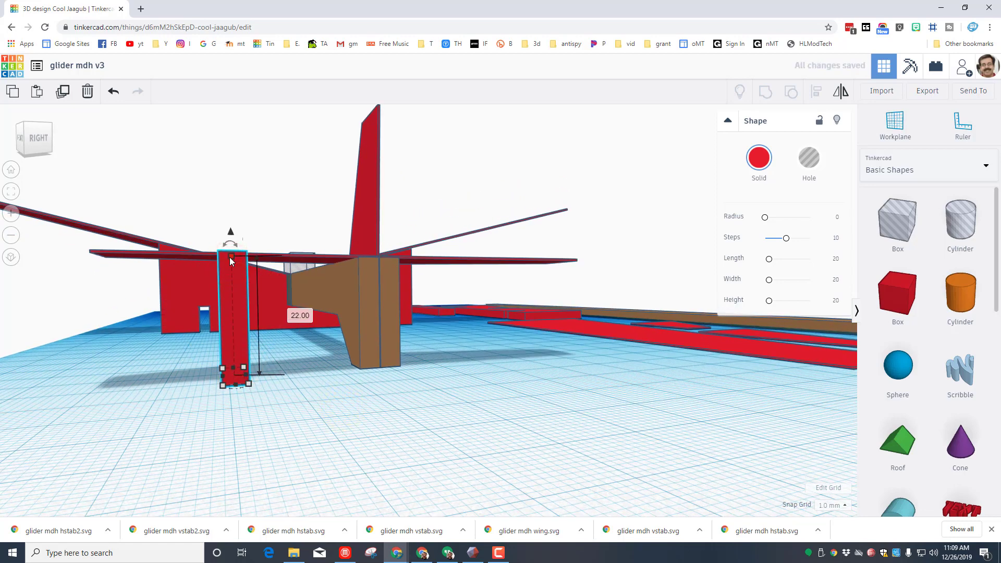
right_drag(213, 292, 246, 293)
drag(361, 278, 361, 288)
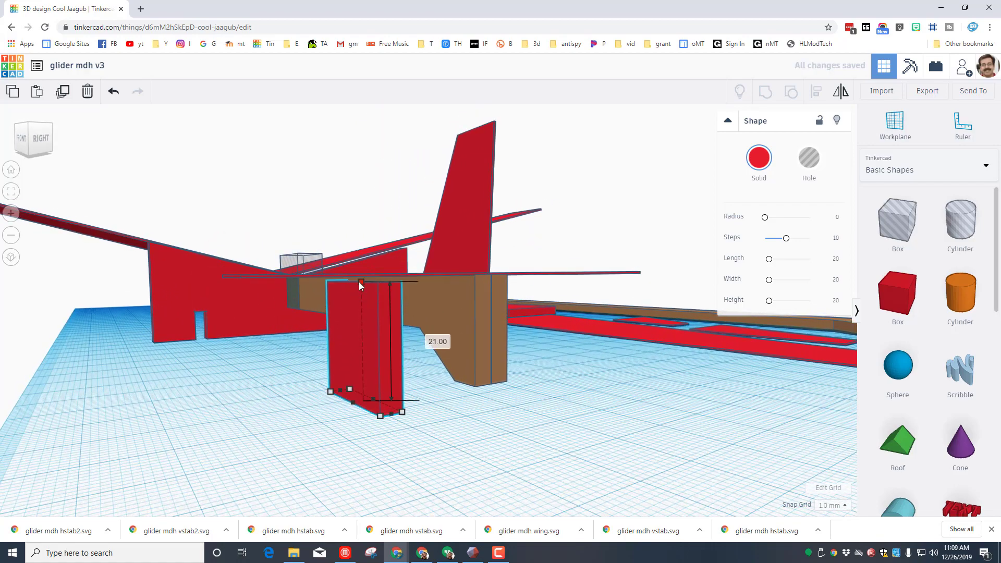
right_drag(433, 359, 364, 439)
scroll(364, 438, down, 2)
click(428, 435)
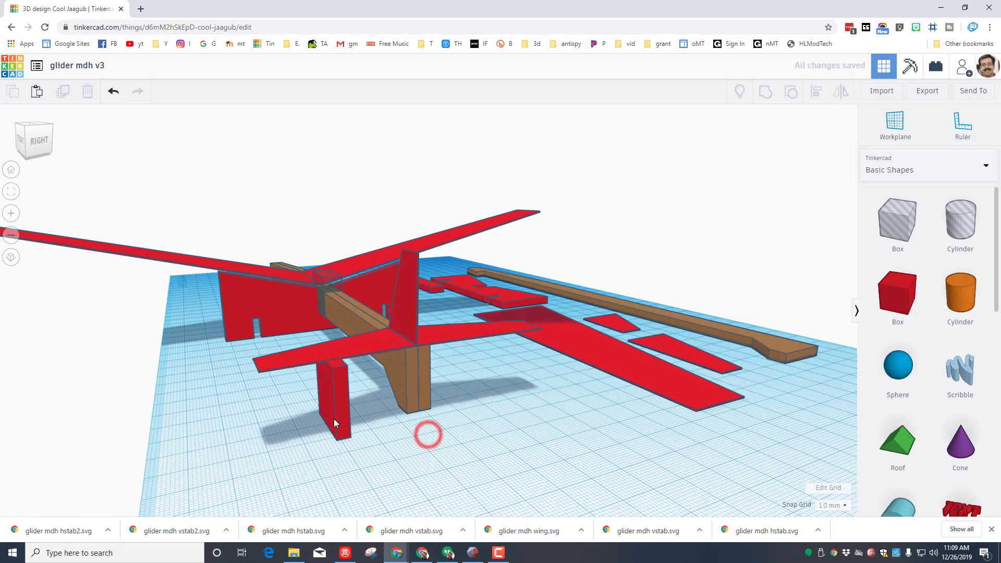
Place a hole box near the tail and set its thickness to 4 mm and its height to 10 mm
drag(887, 219, 459, 443)
click(365, 462)
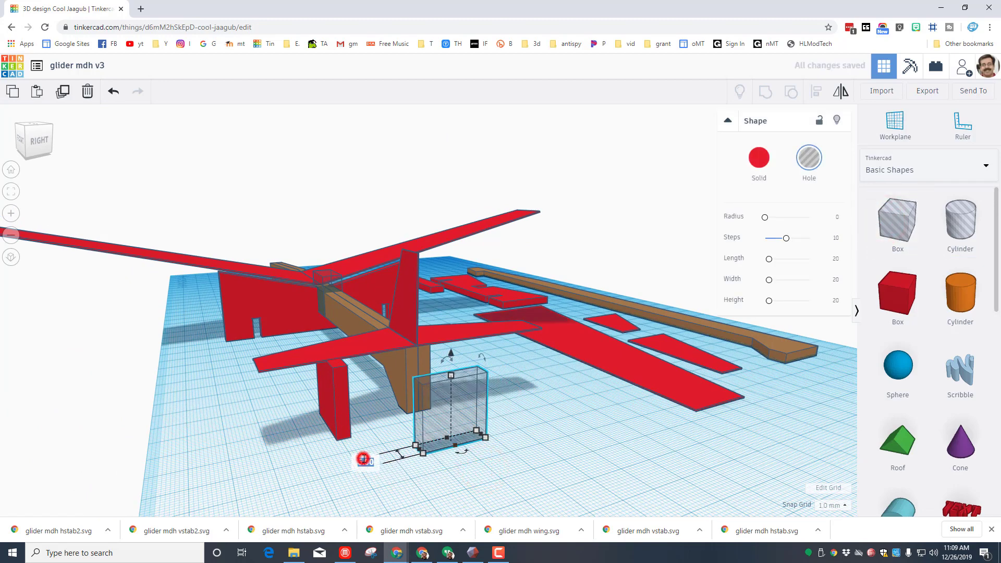
key(Return)
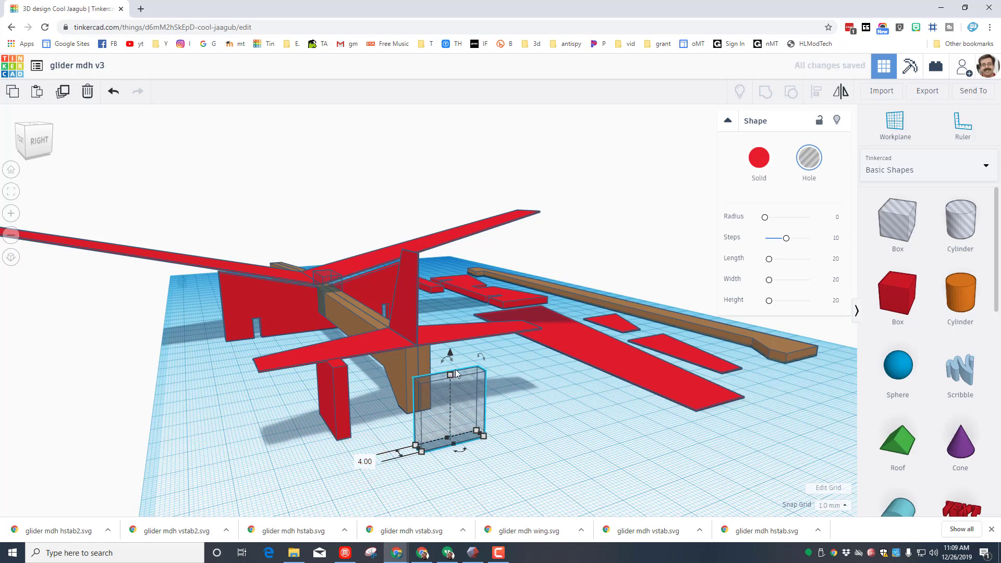
click(453, 381)
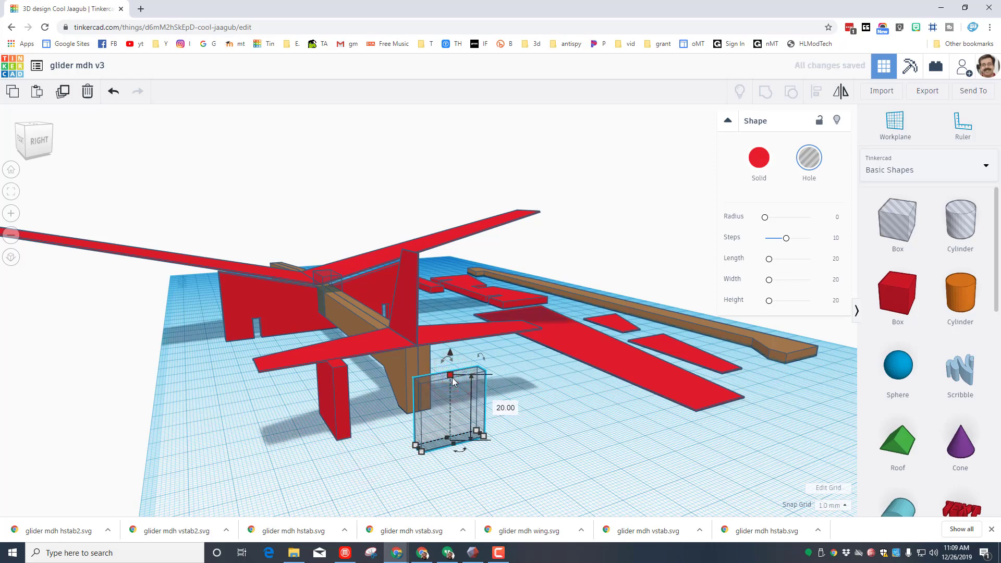
click(508, 407)
text(10)
key(Return)
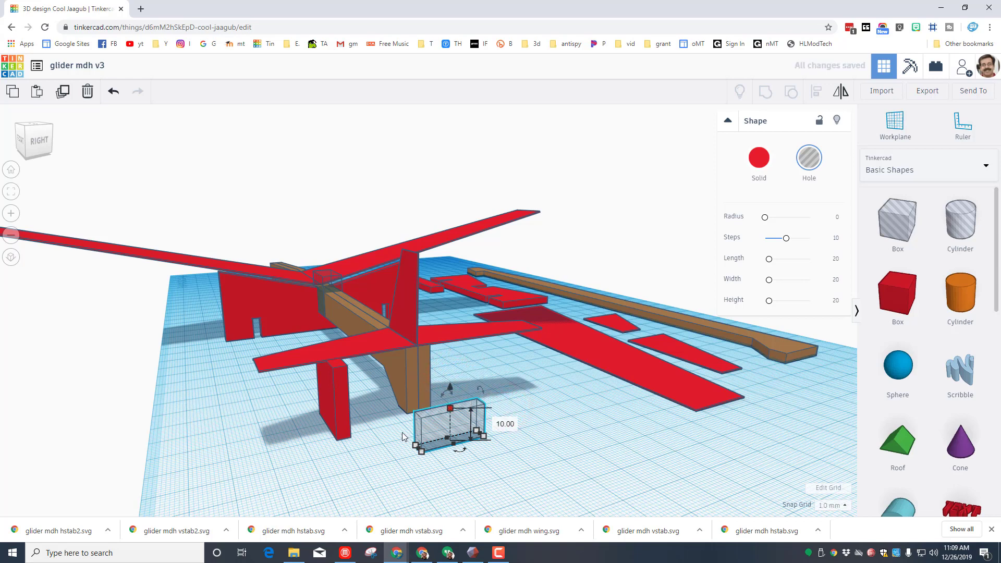
Move the hole box through the base of the red tail support and group the two to cut the notch
drag(420, 442, 305, 429)
click(338, 459)
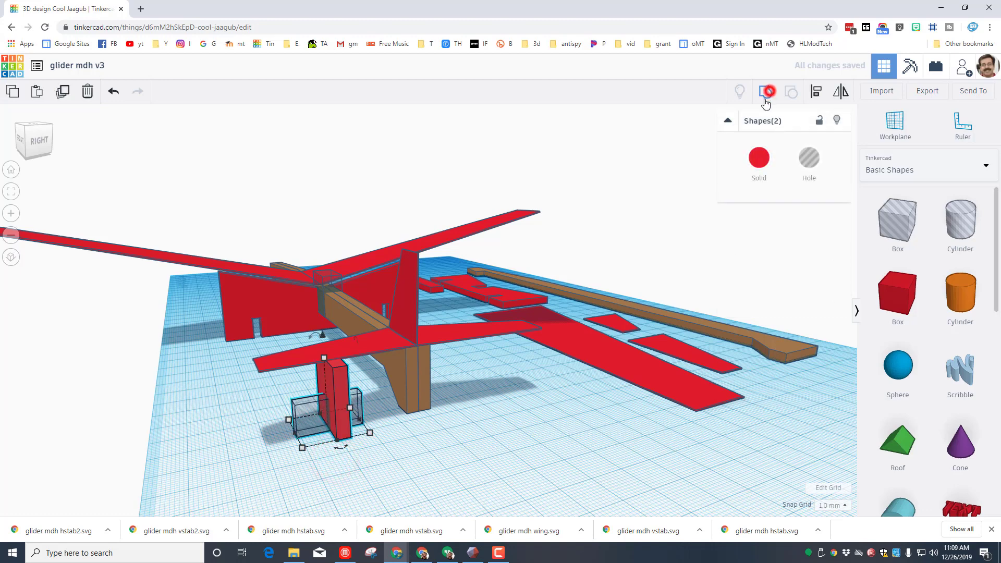
click(768, 92)
right_drag(300, 467, 420, 405)
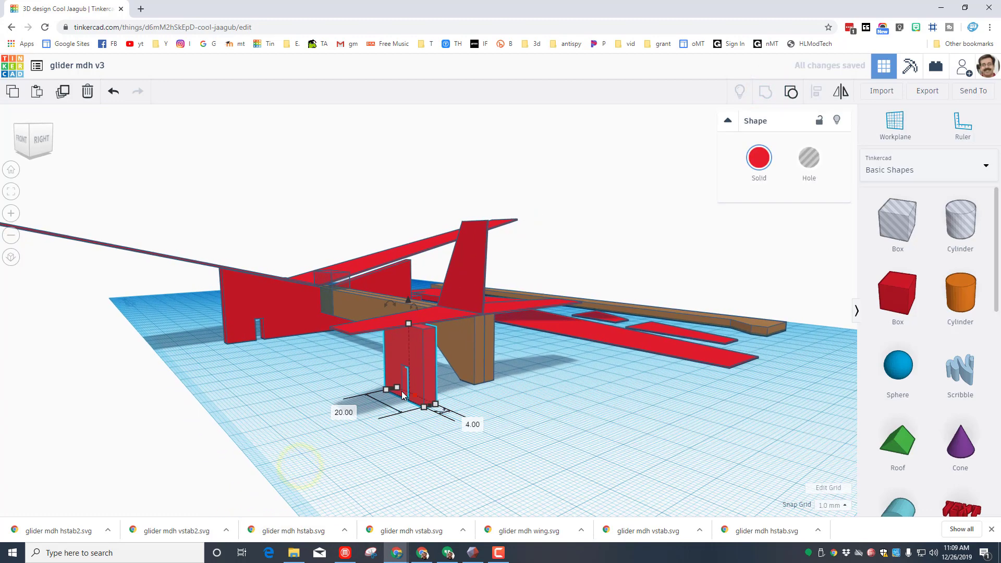
right_drag(489, 391, 265, 363)
click(284, 443)
drag(183, 425, 285, 457)
click(286, 460)
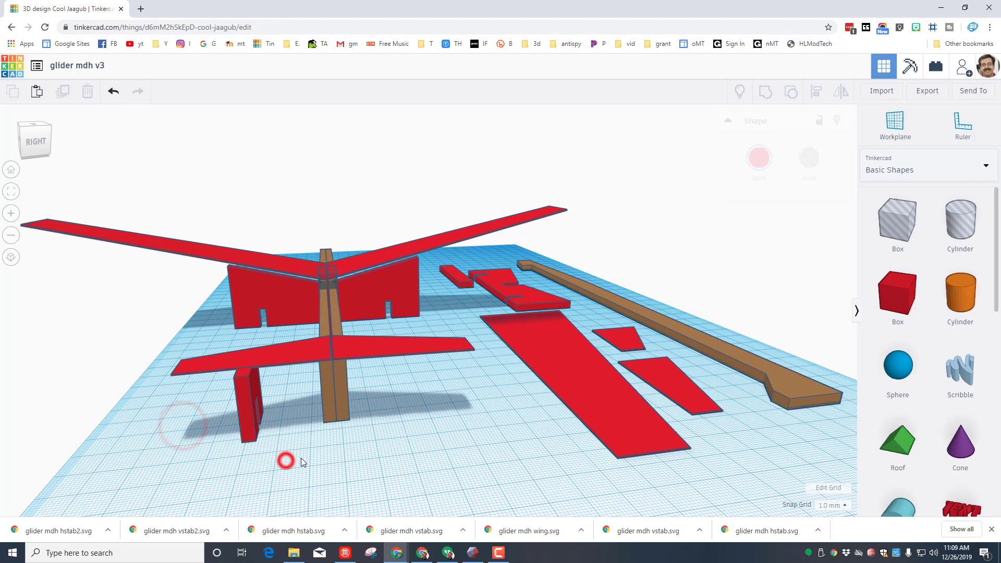
Duplicate the notched tail support and move the copy about 130 mm across to the near end of the flat wing
click(234, 422)
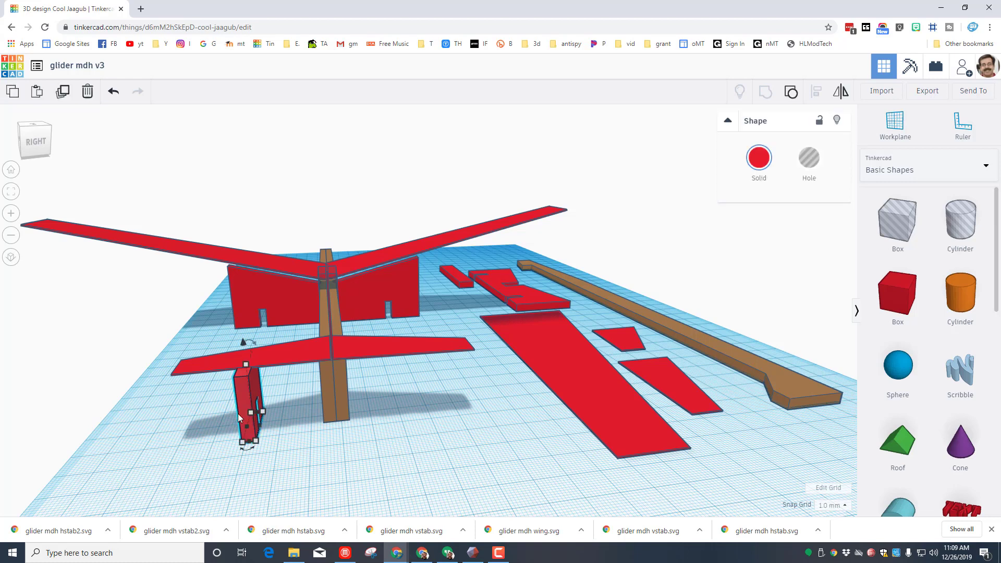
key(ctrl+d)
drag(248, 399, 739, 437)
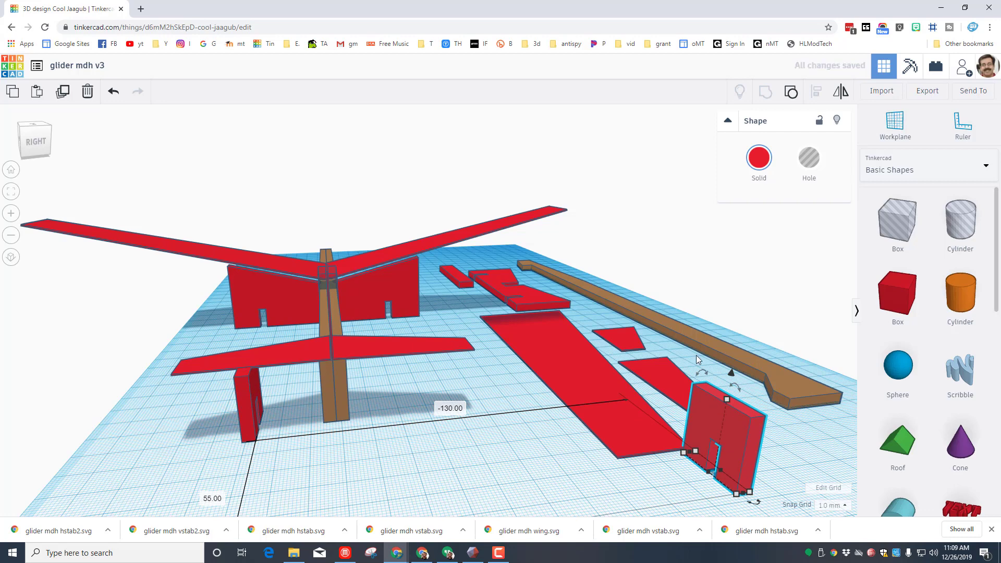
Rotate the copied tail support so that it lies flat beside the other flat parts
drag(701, 372, 720, 414)
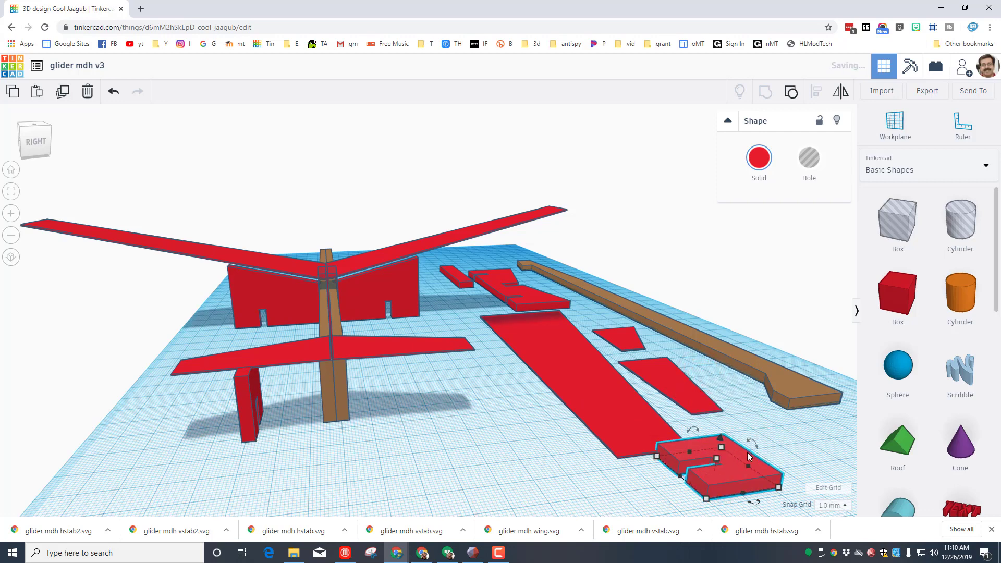
click(810, 425)
right_drag(780, 428, 718, 429)
scroll(718, 429, down, 3)
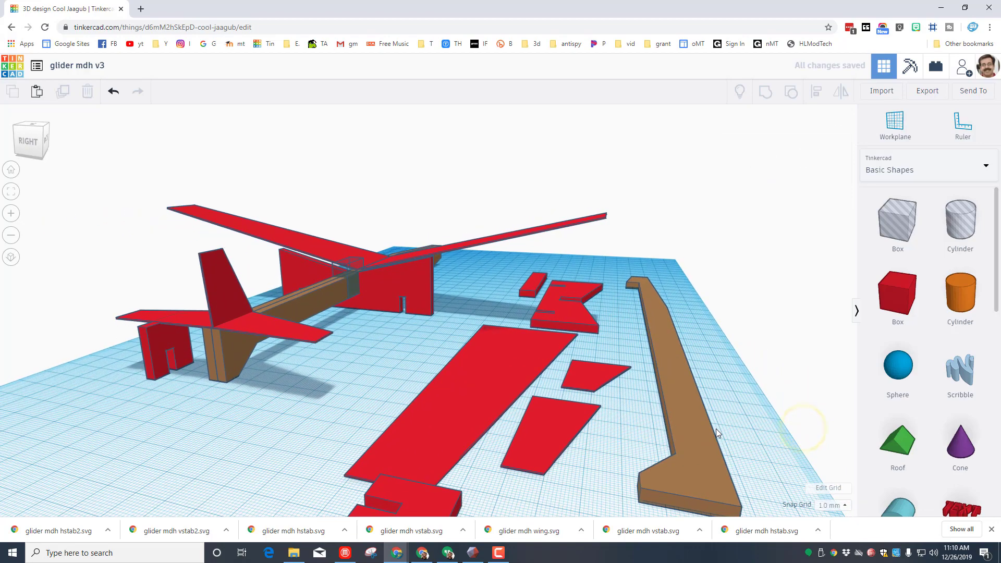
right_drag(291, 471, 358, 488)
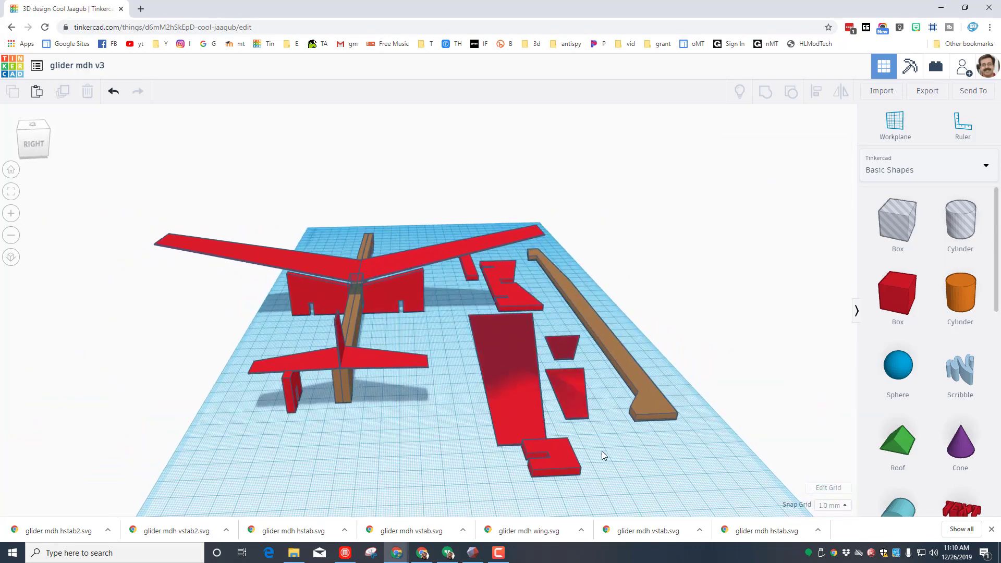
Export only the flat brown fuselage copy as an SVG for laser cutting
click(574, 298)
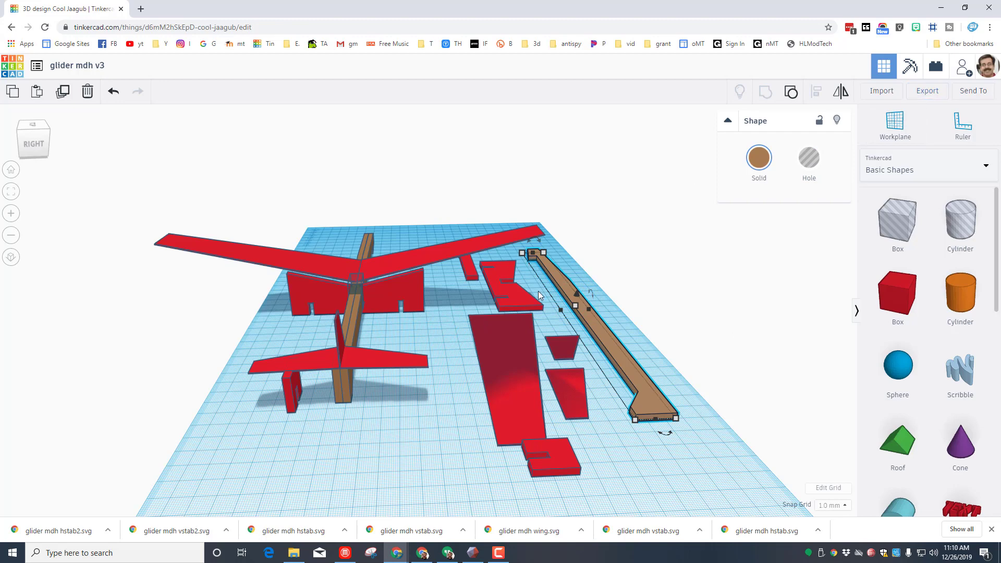
click(584, 267)
click(570, 283)
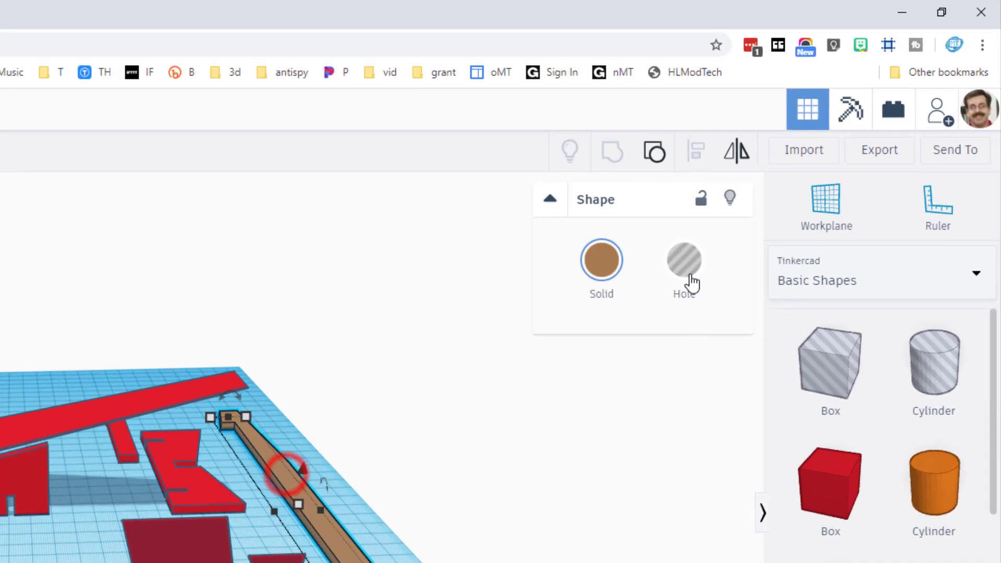
click(875, 152)
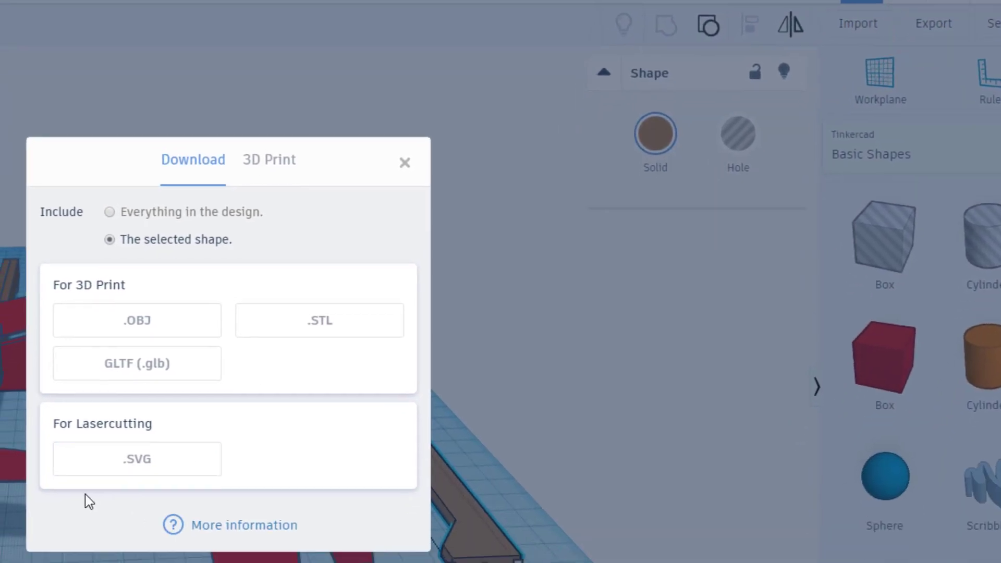
click(128, 450)
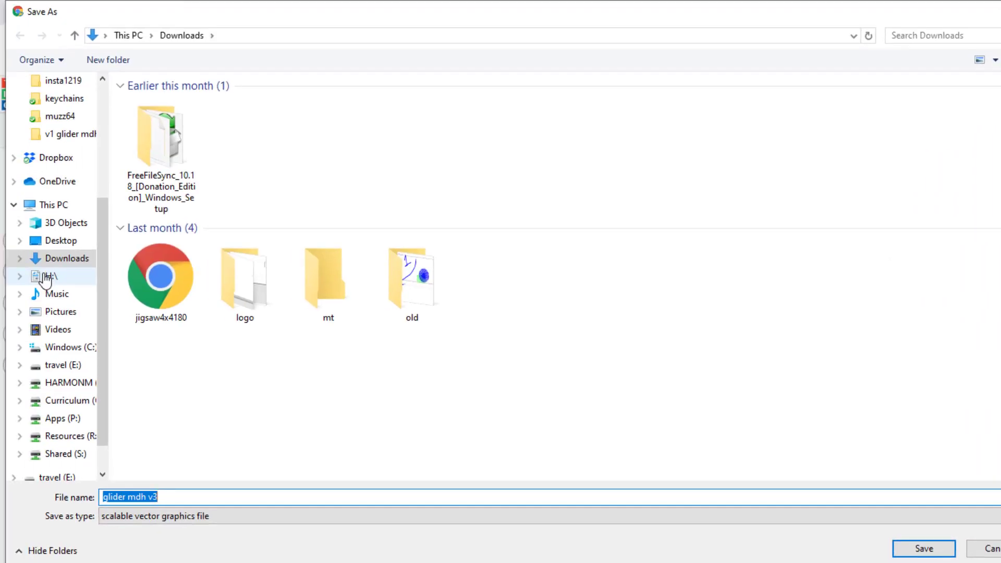
key(Return)
Create a folder named glidermdhv3 inside the stl folder and open it as the save location
drag(102, 251, 99, 133)
click(49, 162)
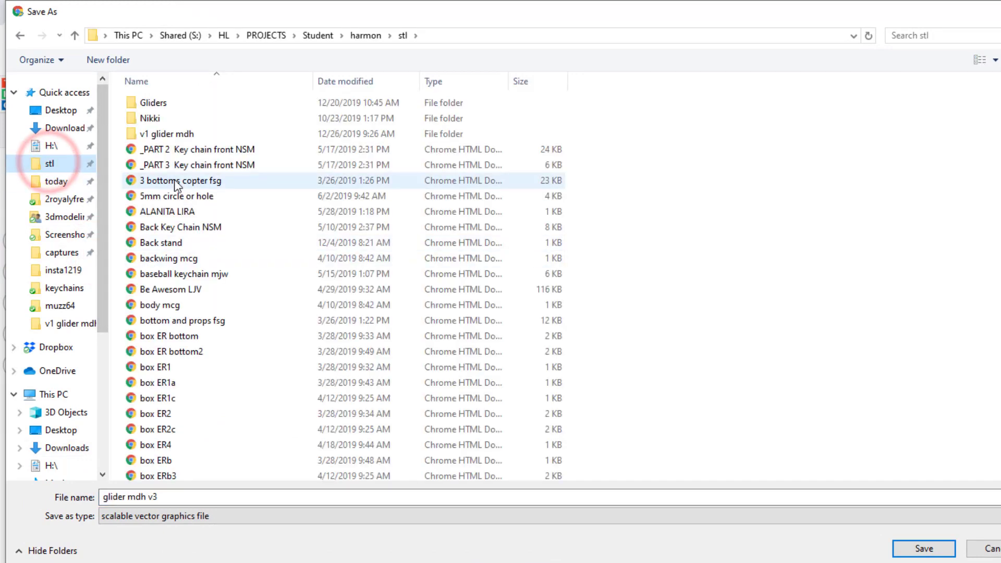
right_click(656, 339)
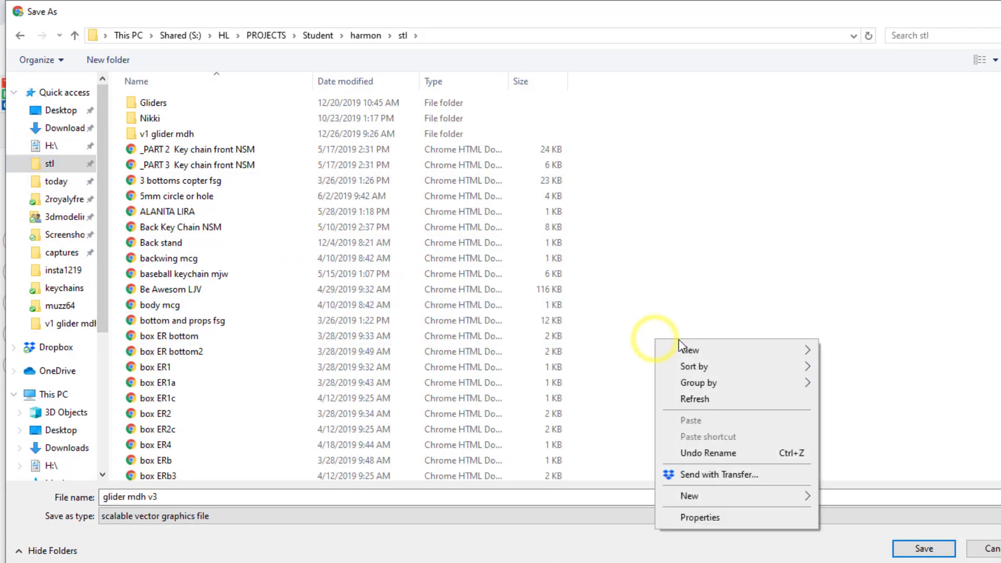
click(722, 207)
right_click(699, 172)
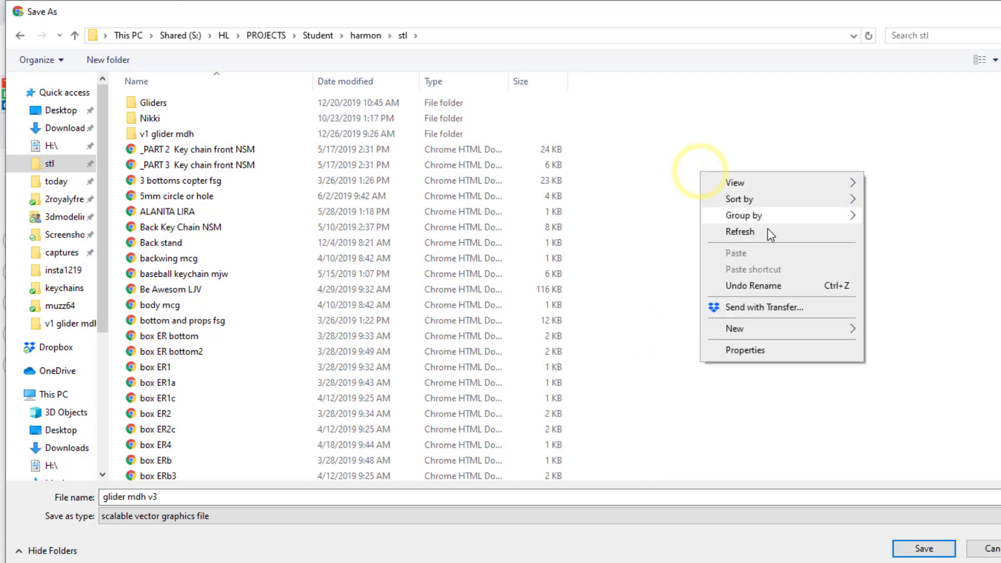
click(760, 329)
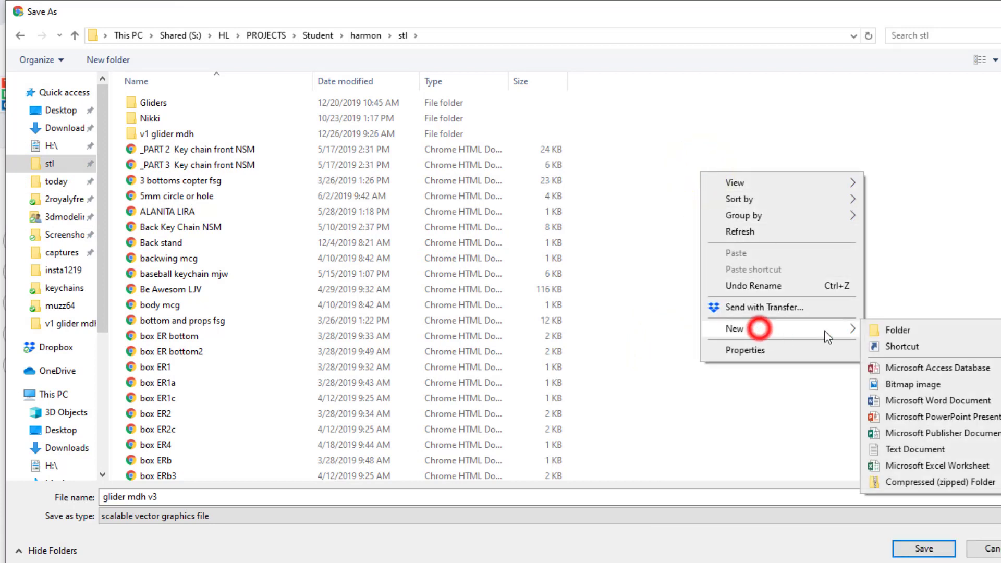
click(880, 330)
text(glidermdhv3)
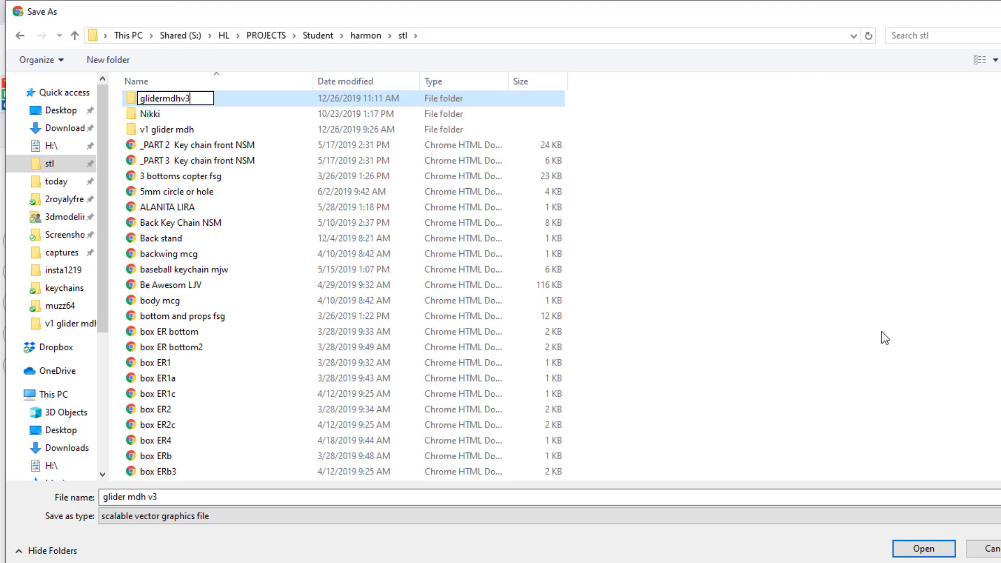
key(Return)
double_click(211, 102)
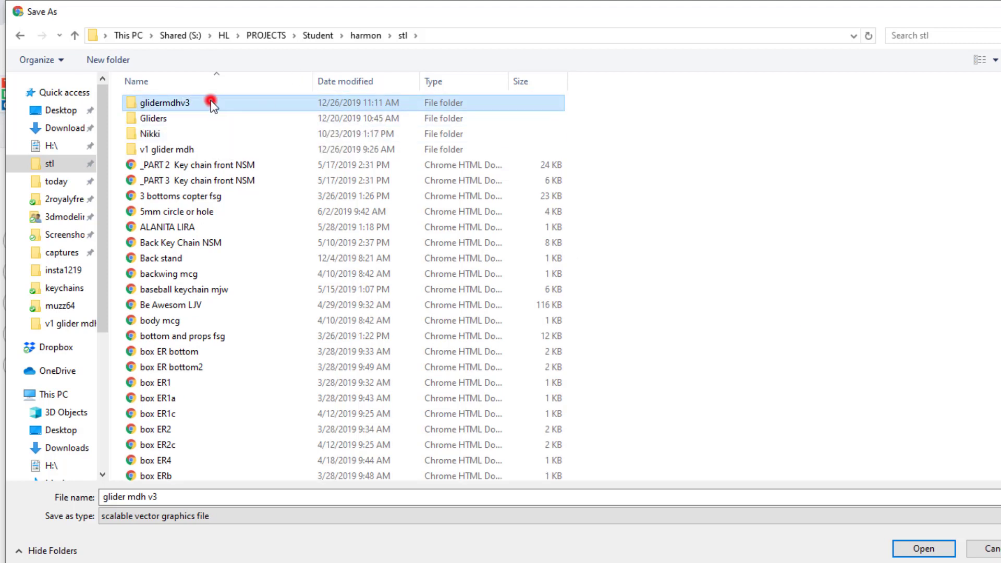
Save the fuselage SVG in the glidermdhv3 folder as glider mdh v3 fus
click(208, 496)
double_click(210, 498)
click(210, 498)
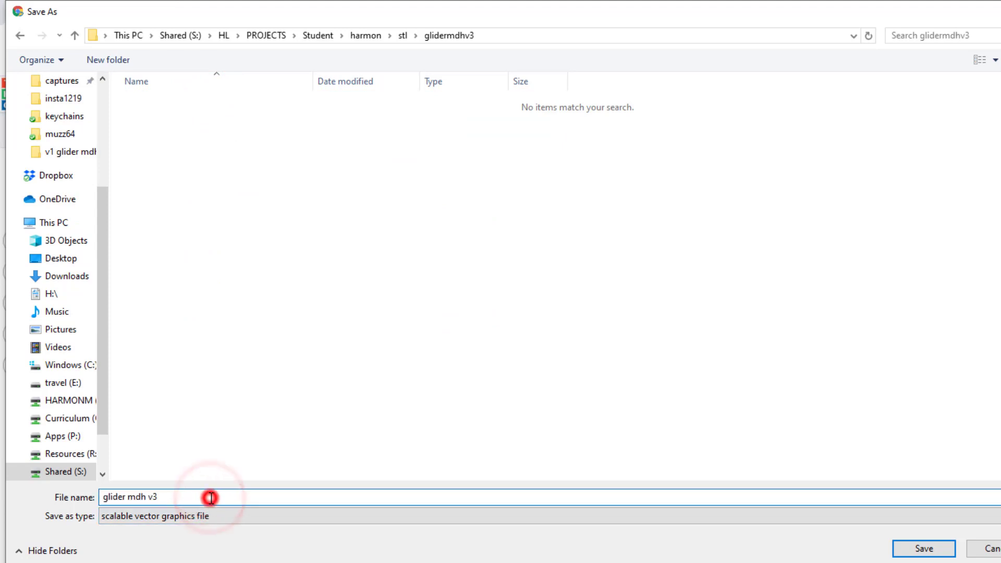
text(fu)
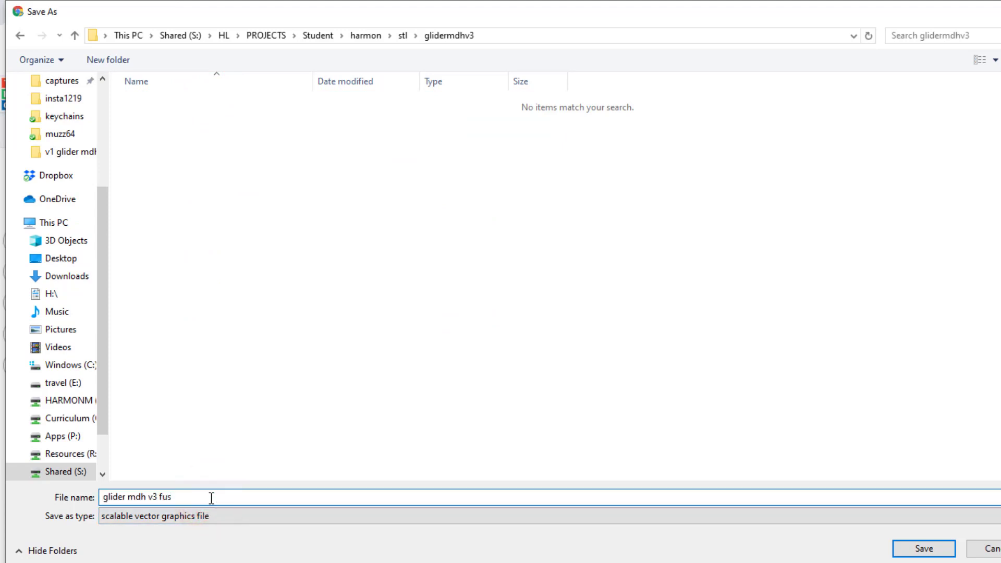
text(s)
key(Return)
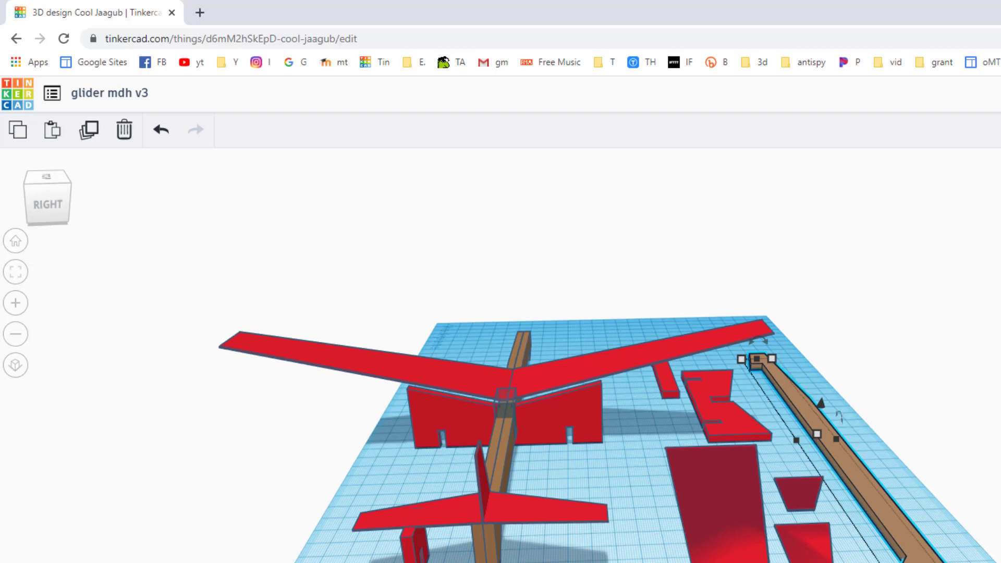
Export only the flat notched wing support as an SVG named glider mdh v3 supp
click(739, 429)
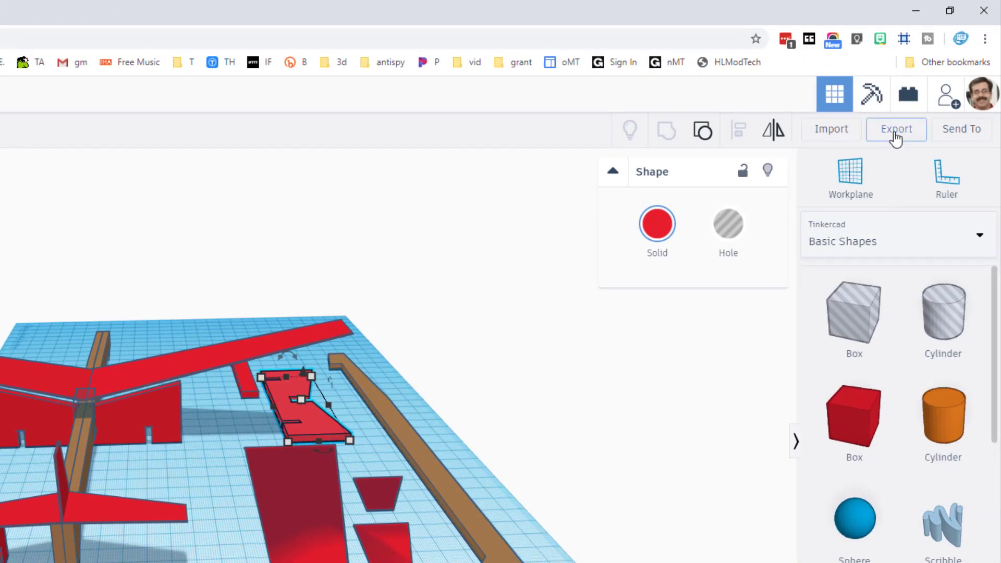
click(896, 132)
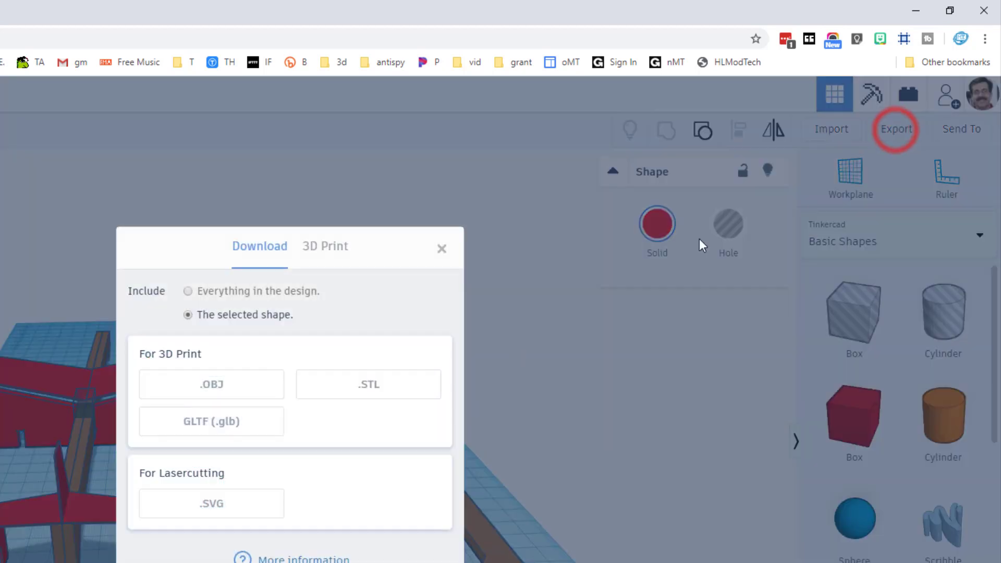
click(212, 504)
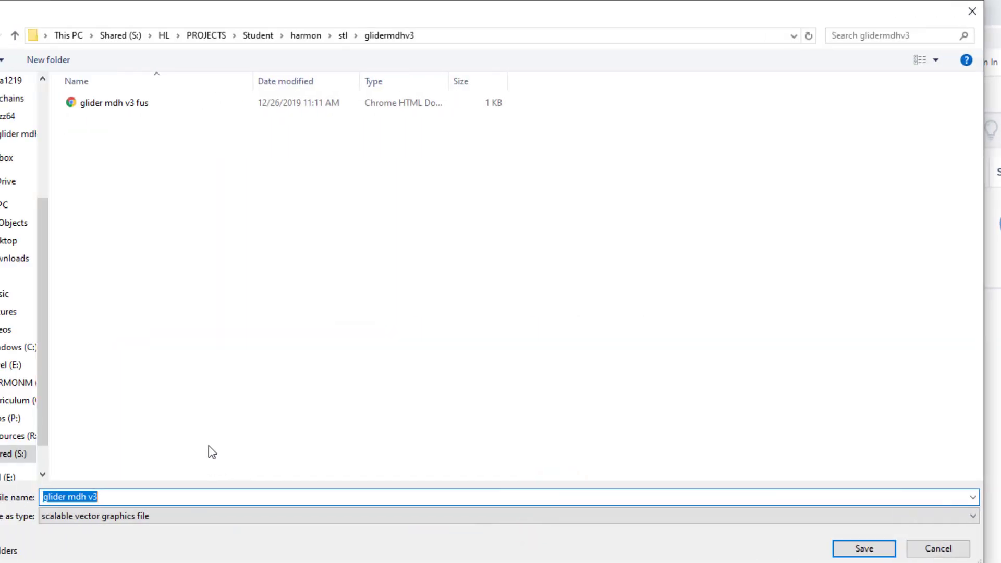
click(183, 495)
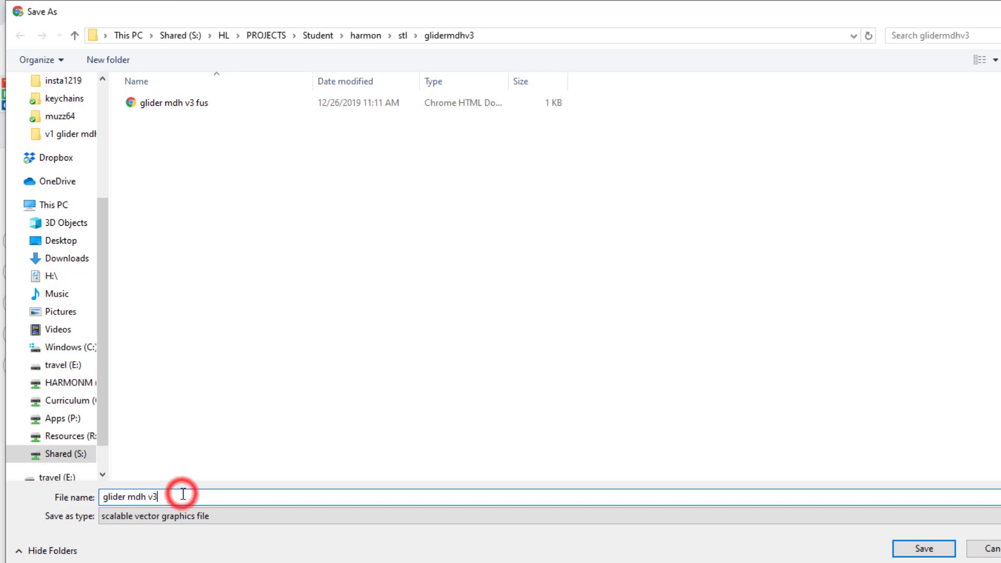
text(supp)
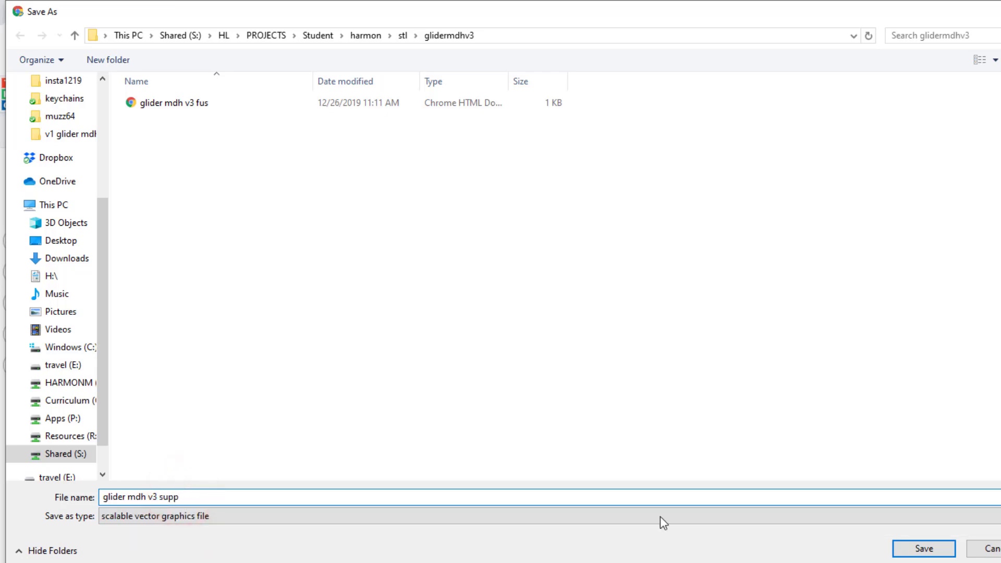
click(920, 553)
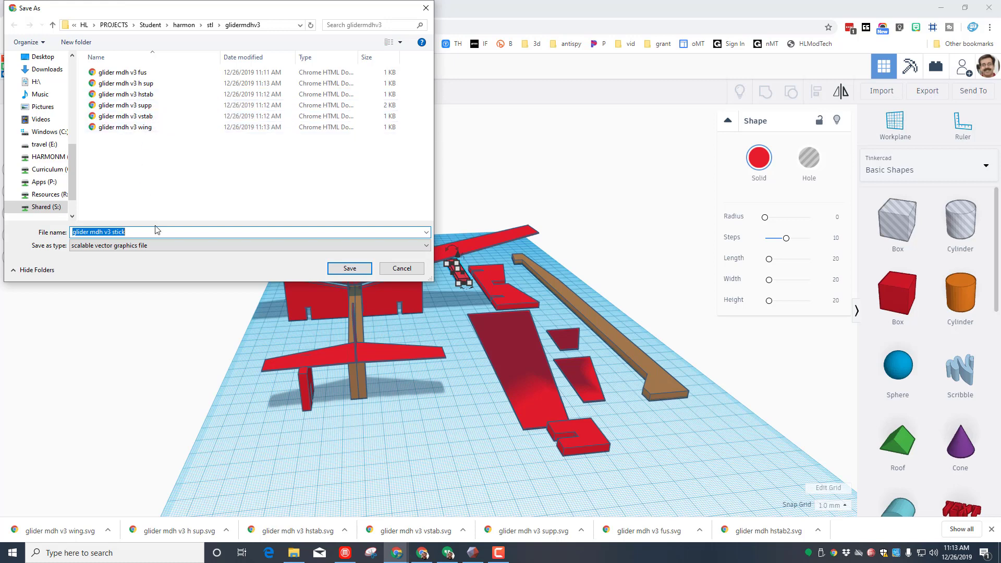
Save the SVG of the small flat stick as glider mdh v3 stick
click(354, 271)
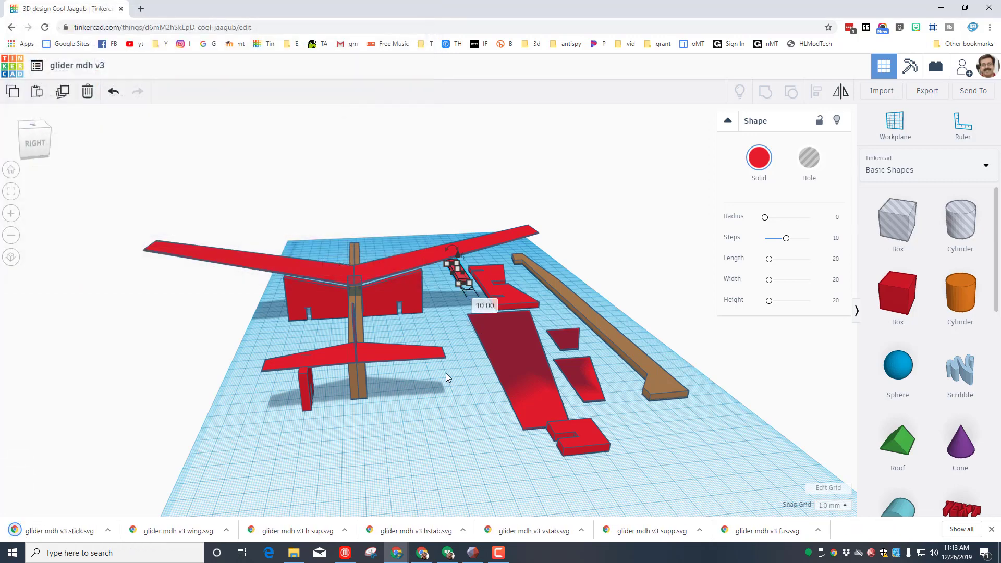
Switch to Glowforge and upload glider mdh v3 fus from the glidermdhv3 folder as a new design
key(alt+Tab)
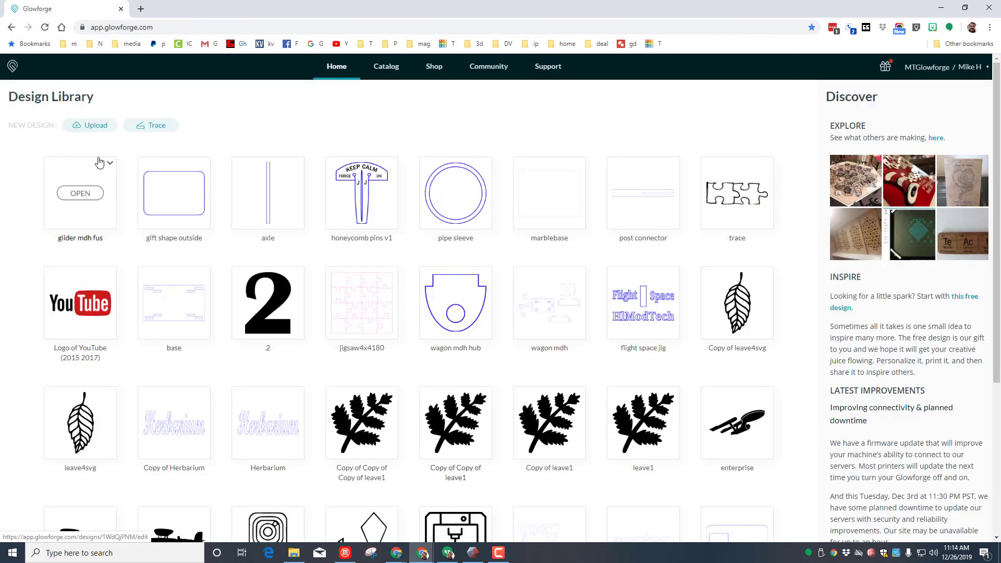
click(104, 125)
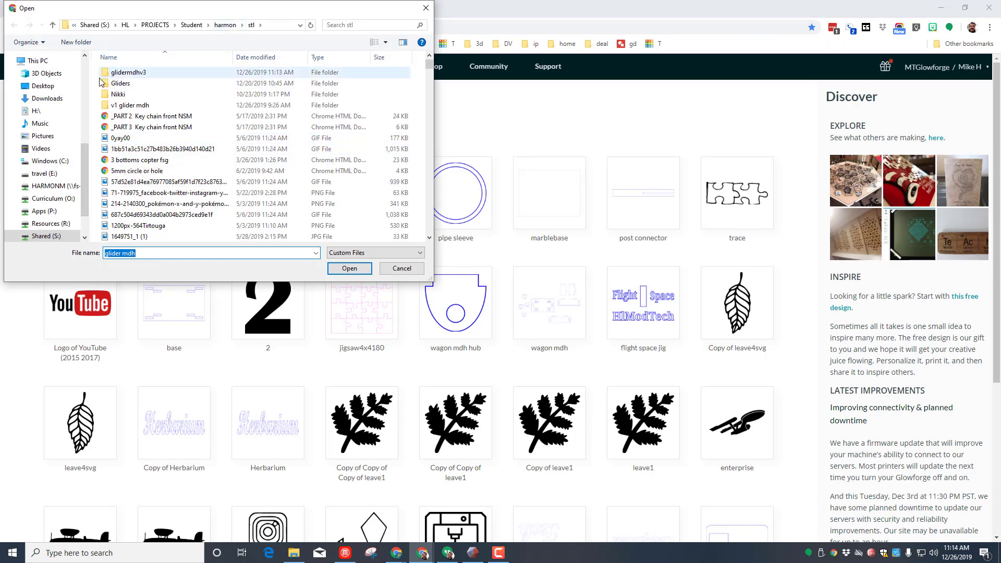
double_click(130, 73)
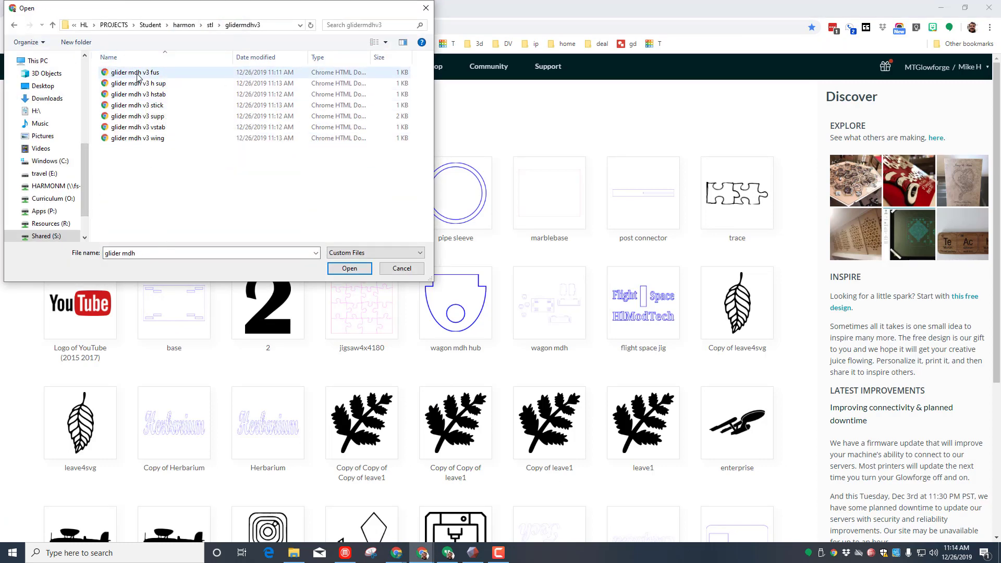
double_click(135, 73)
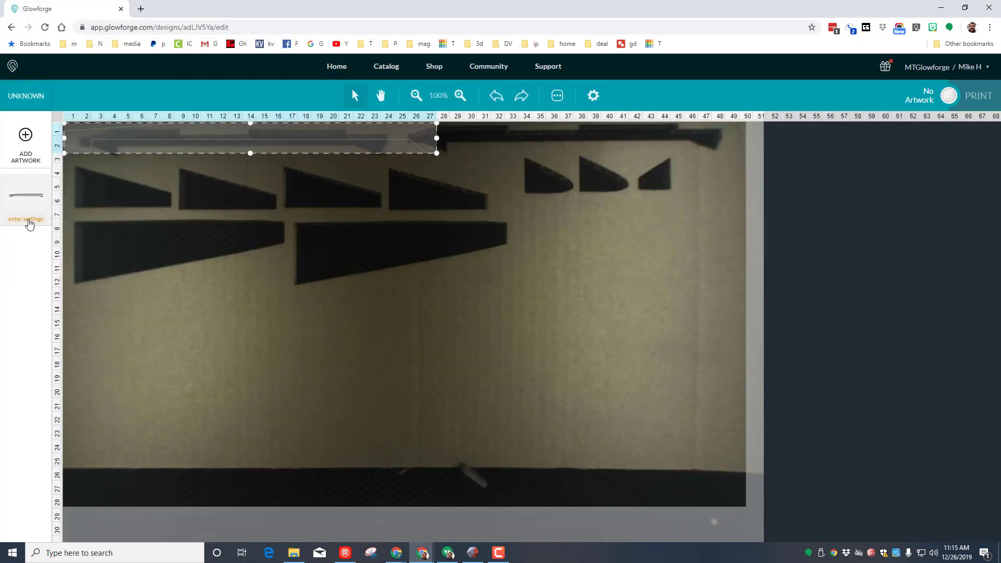
Assign the 01.200.100 4mm cut setting to the fuselage outline and move it onto the uncut cardboard below the existing cut-outs
click(27, 218)
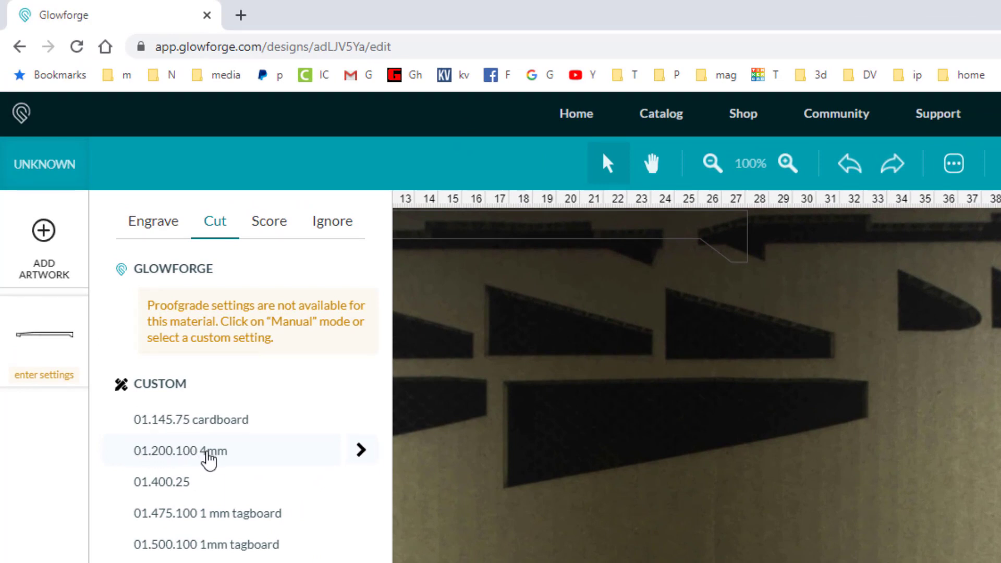
click(473, 454)
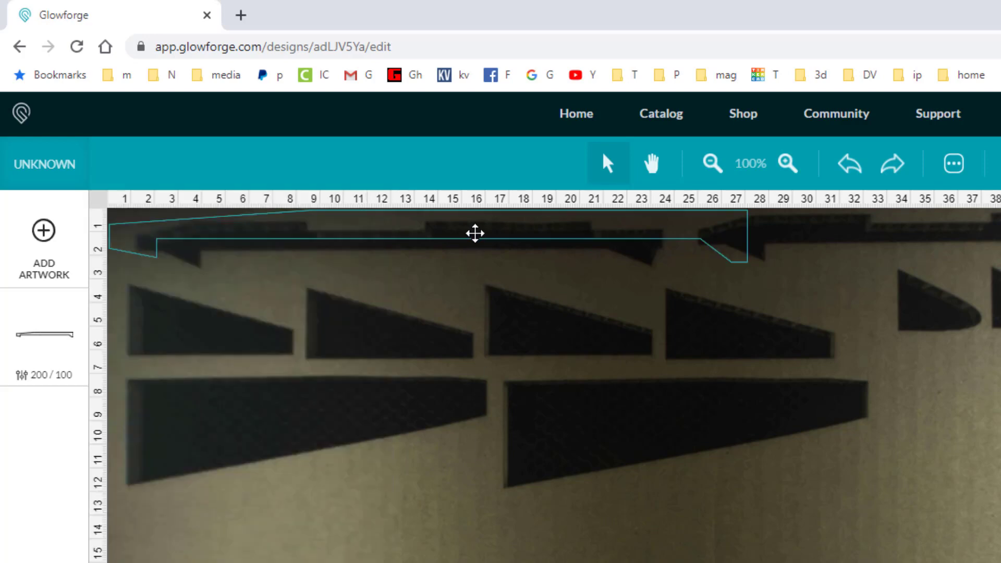
drag(475, 233, 983, 500)
drag(803, 399, 806, 397)
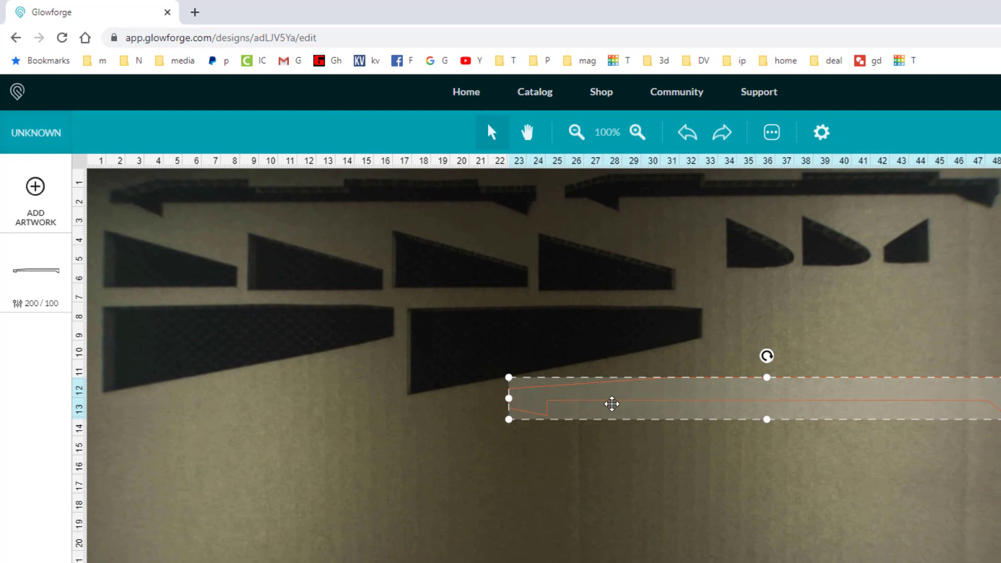
Duplicate the fuselage outline and place the copy directly below the original
click(639, 472)
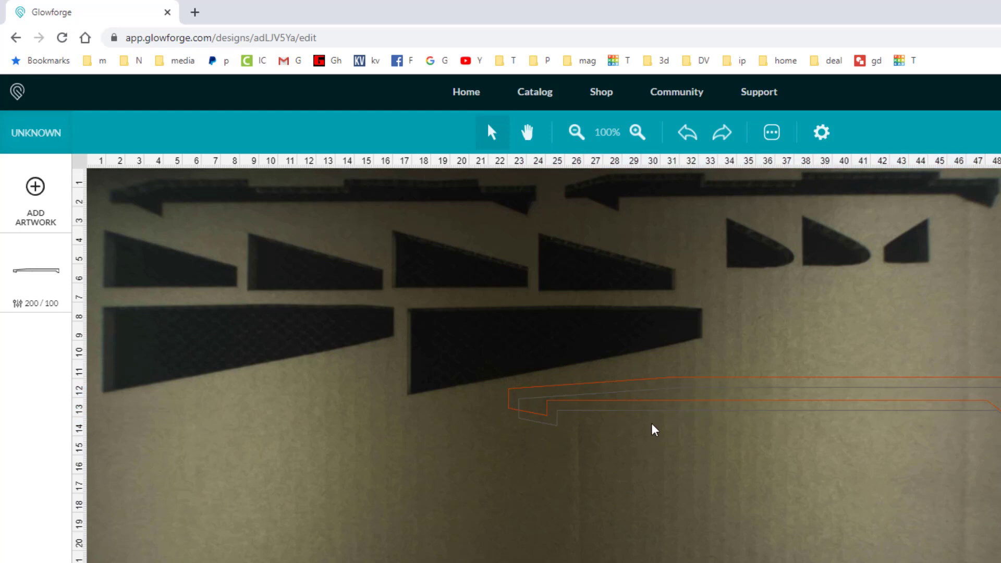
drag(655, 411, 641, 452)
click(643, 496)
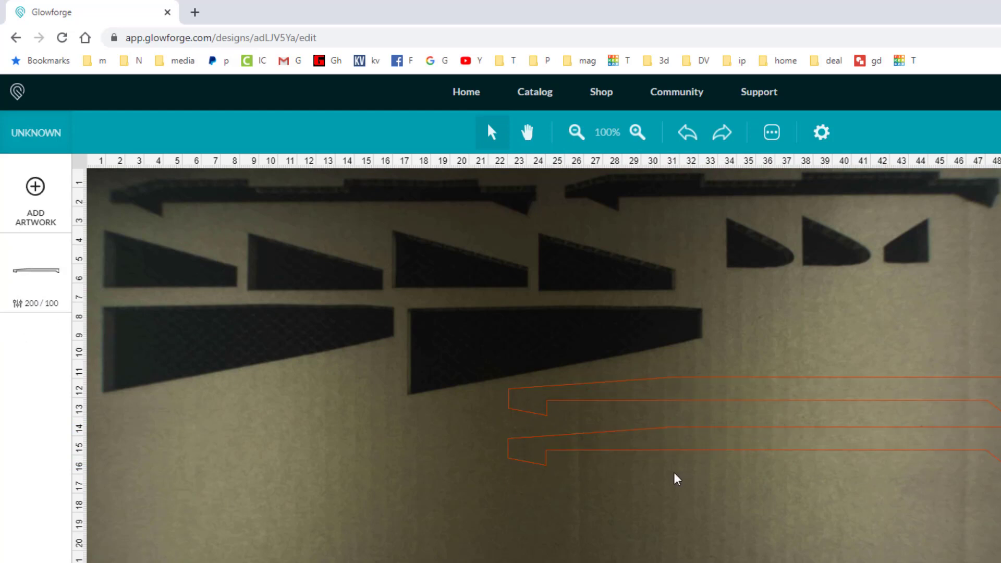
Upload glider mdh v3 h sup as additional artwork in the design
click(36, 203)
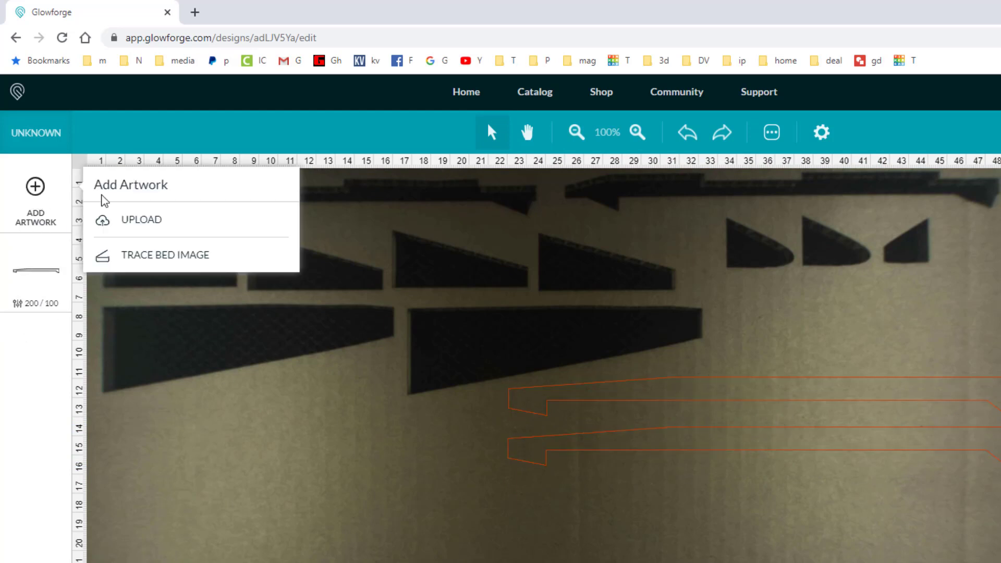
click(139, 223)
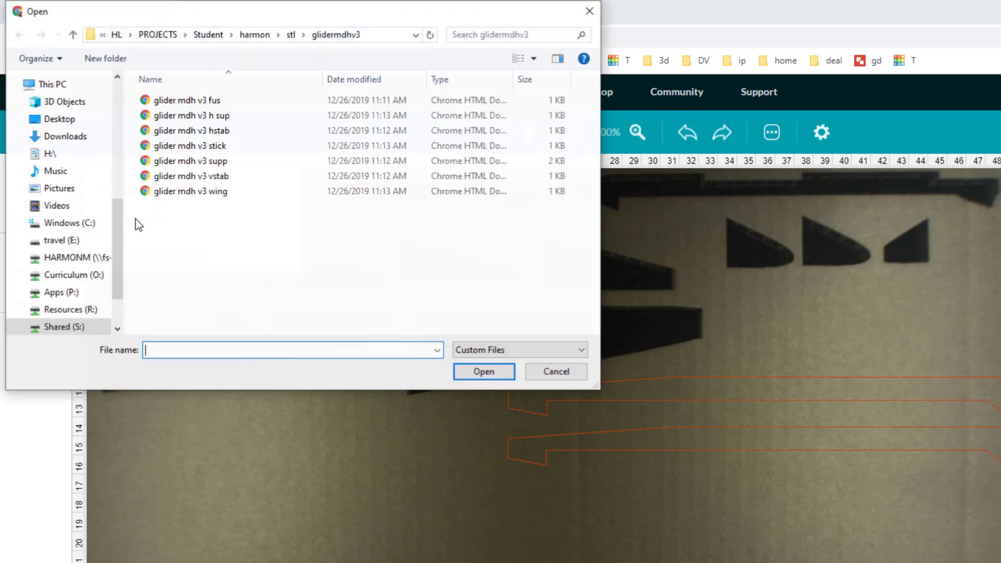
double_click(196, 116)
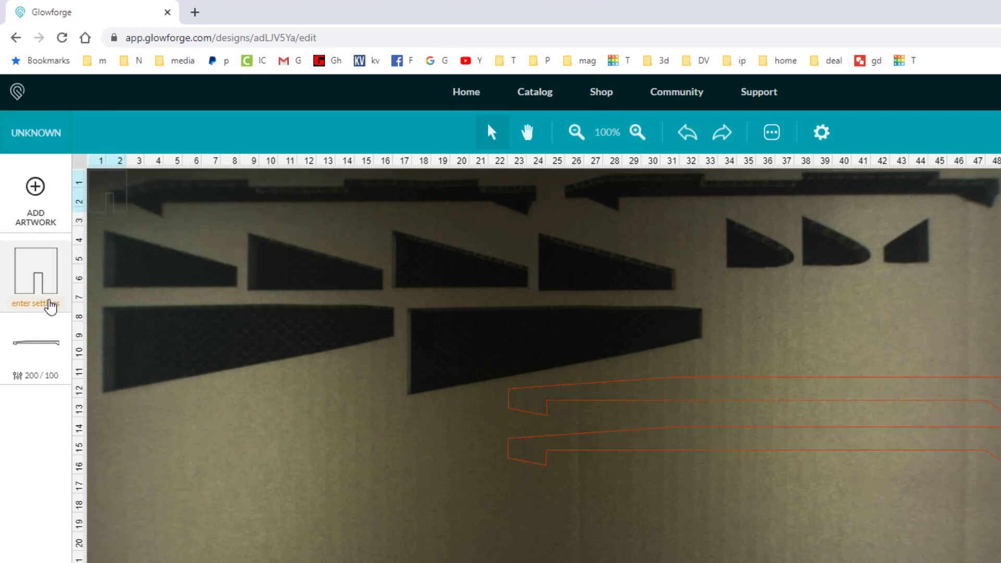
Give the tail support the 01.200.100 4mm cut setting and stack it with a copy in the gap between the cut-outs
click(49, 304)
click(125, 369)
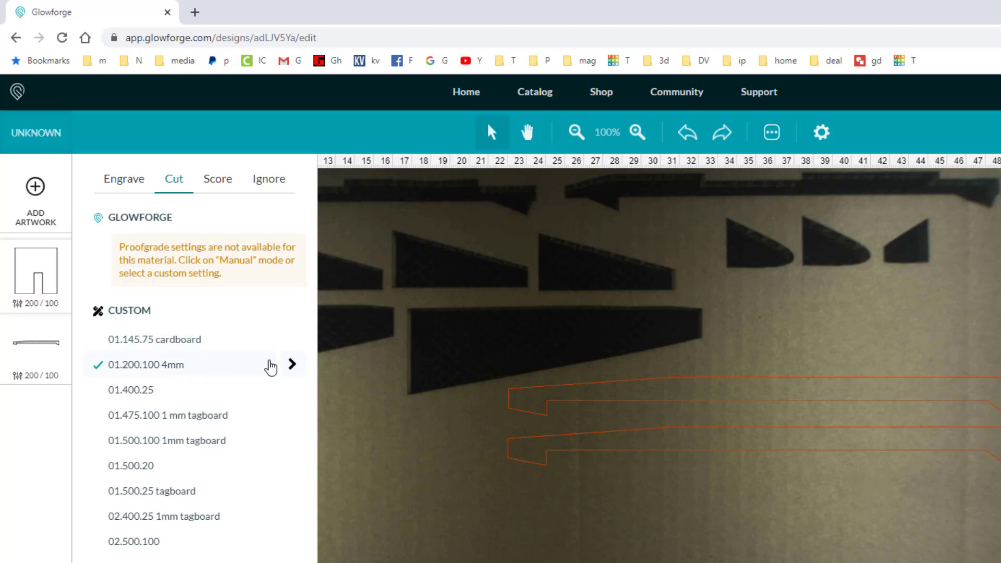
click(347, 361)
drag(106, 203, 705, 272)
click(728, 292)
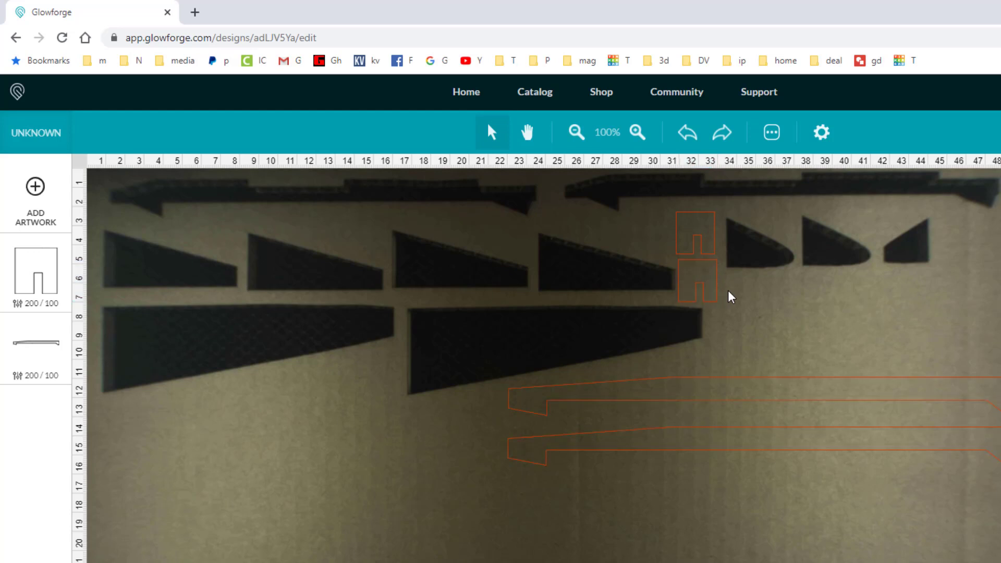
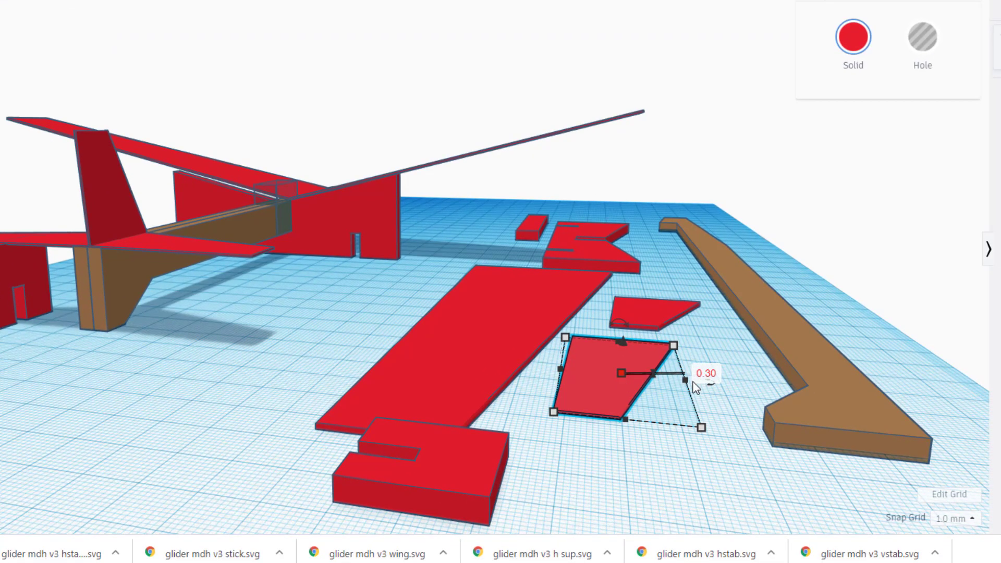
In Tinkercad, set the thickness of the larger flat tail piece to 1 mm and check the other flat parts
click(708, 374)
text(1)
key(Return)
click(668, 311)
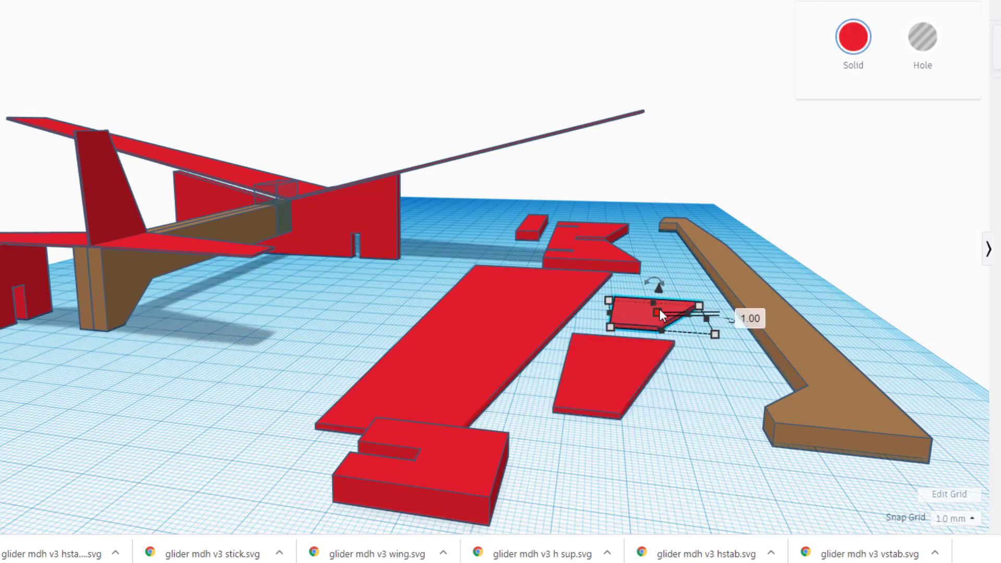
click(514, 329)
click(537, 490)
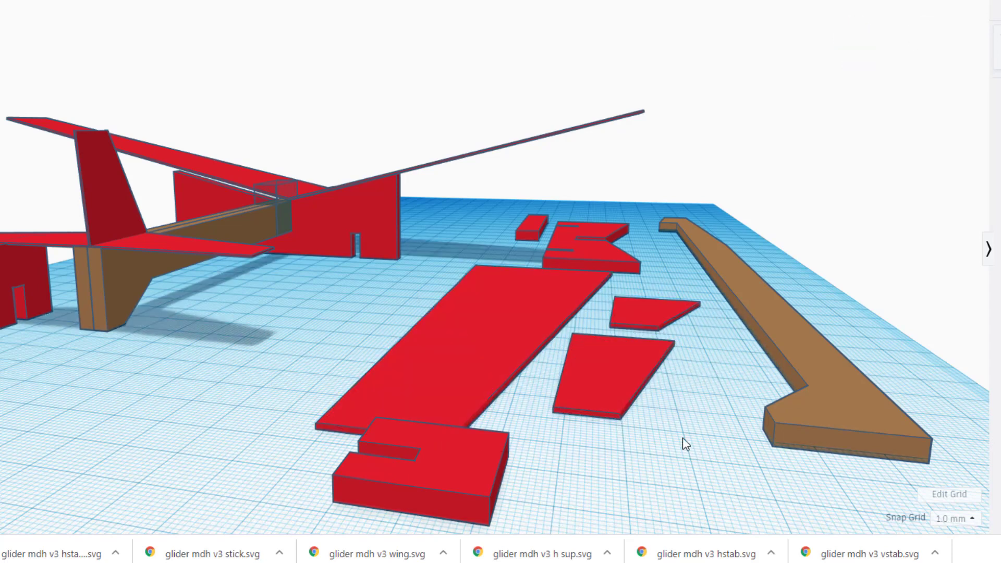
click(600, 389)
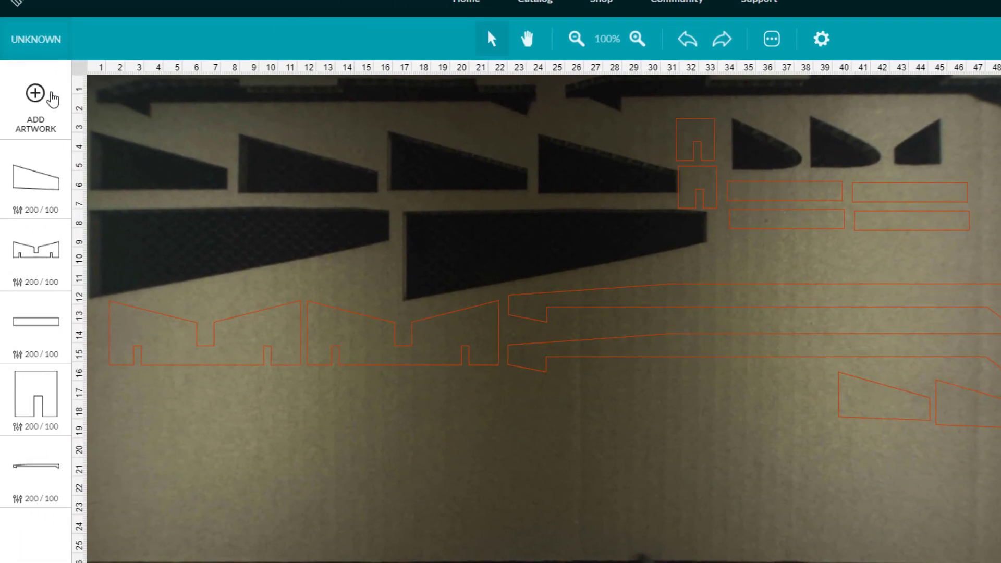
In Glowforge, add glider mdh v3 vstab as artwork and assign it the 01.200.100 4mm cut setting
click(34, 99)
click(135, 129)
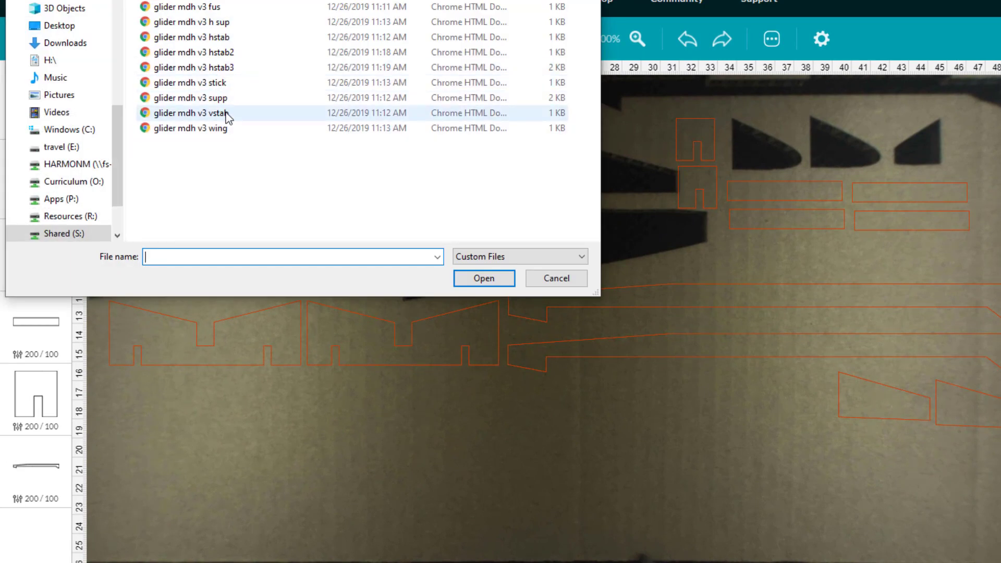
double_click(229, 128)
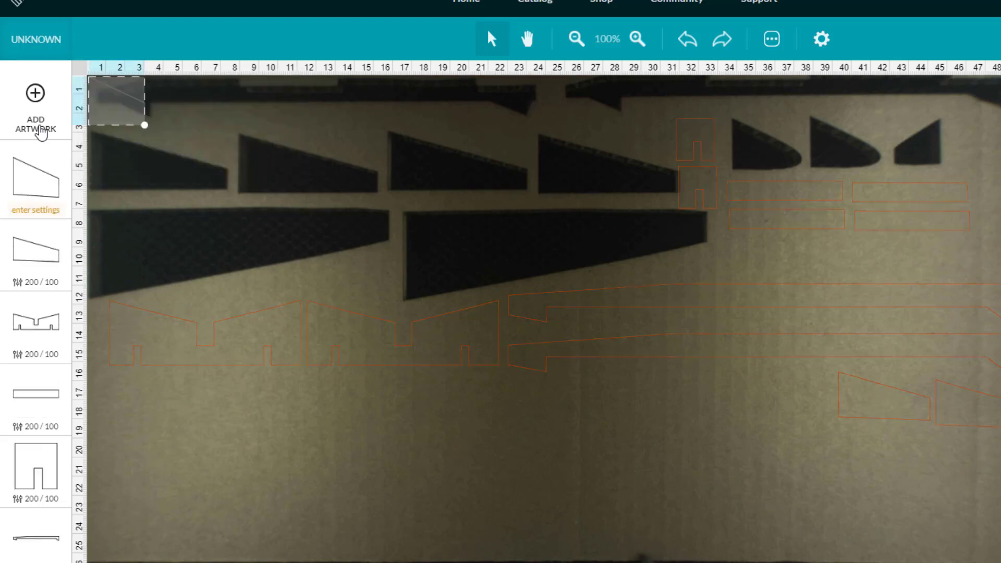
click(36, 211)
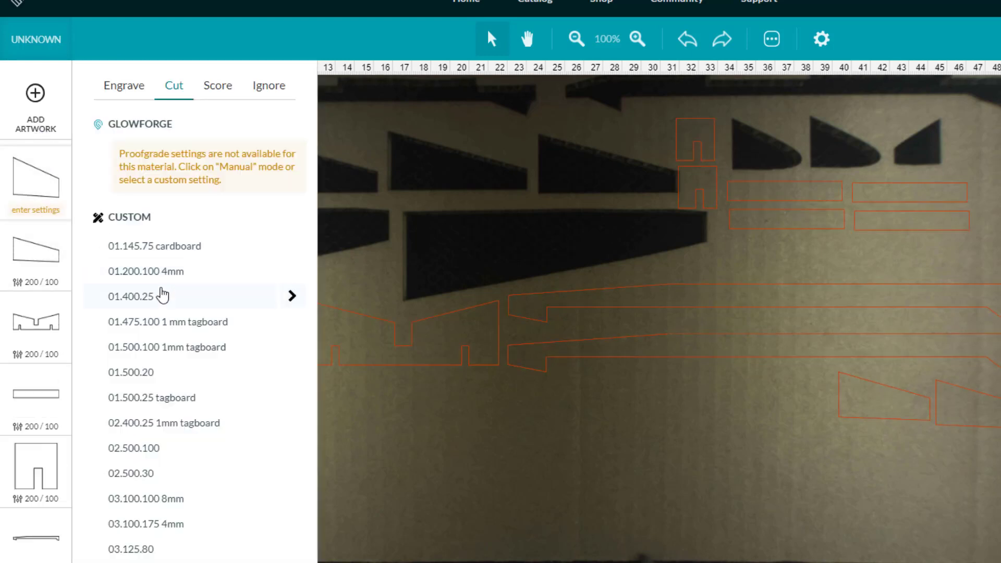
click(164, 278)
click(347, 387)
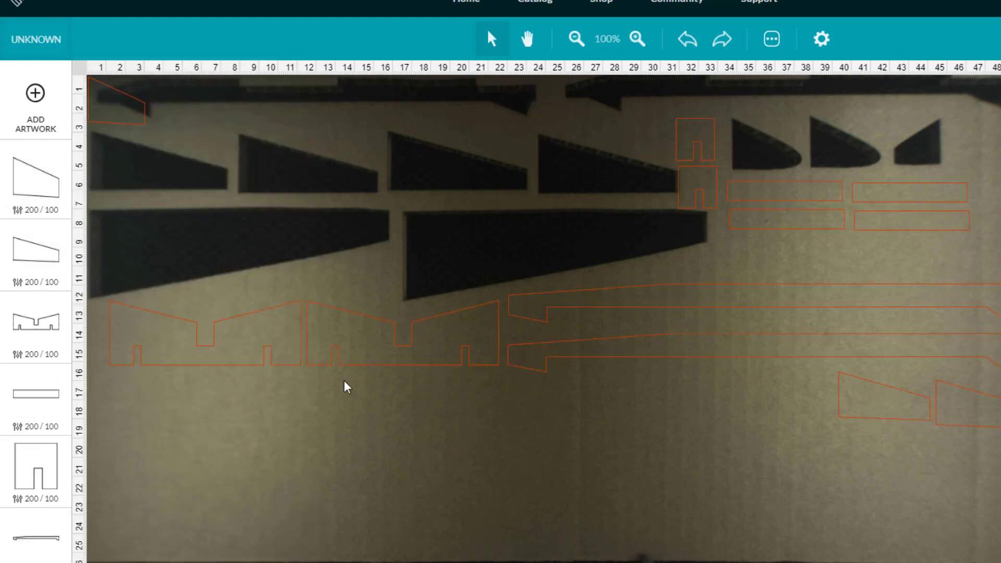
Move and rotate the vertical stabilizer outline to fit the uncut cardboard between two tapered cut-outs
drag(143, 118, 376, 159)
click(350, 142)
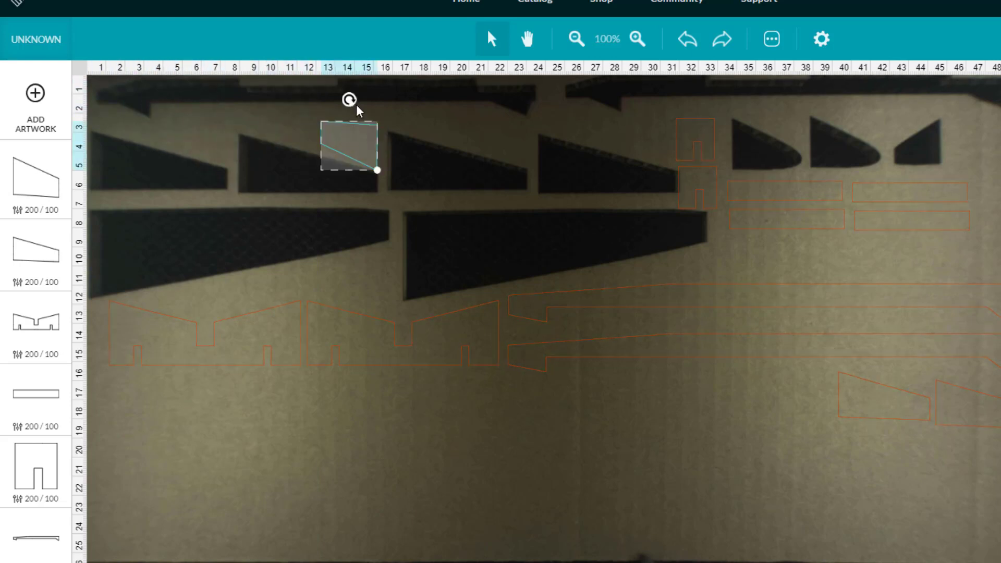
drag(350, 100, 358, 140)
click(436, 170)
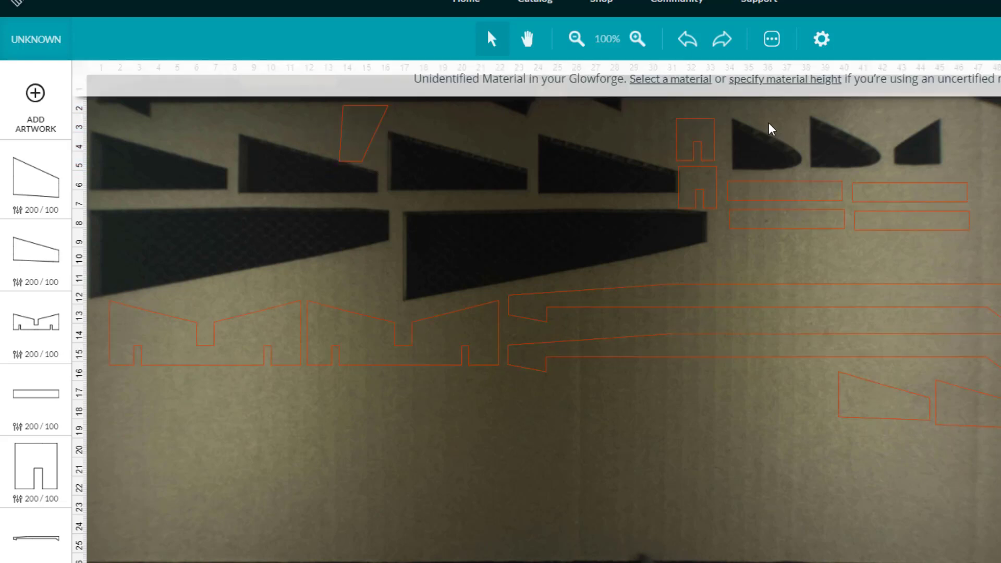
Specify the cardboard as an uncertified material and submit its thickness to realign the bed image
click(706, 79)
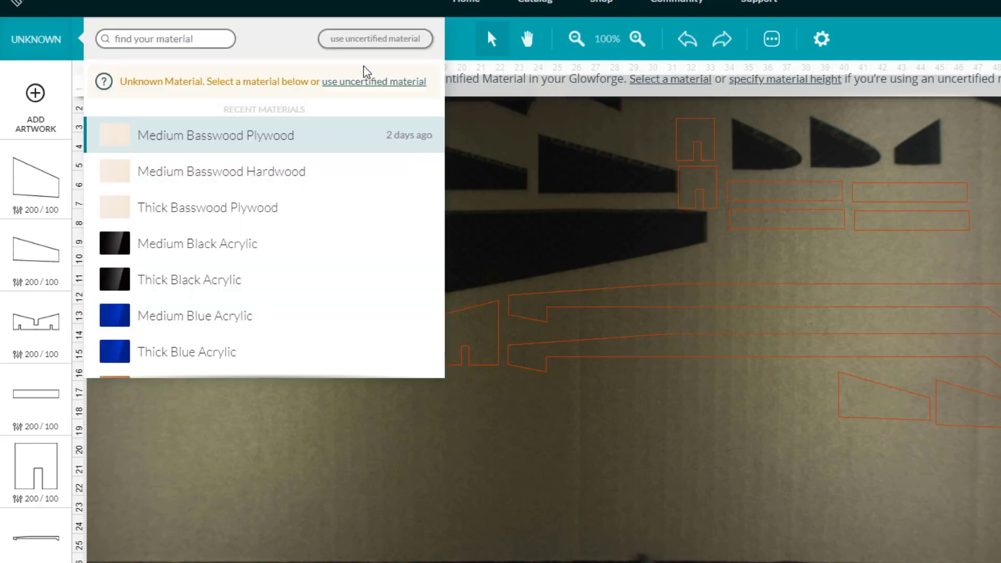
click(351, 81)
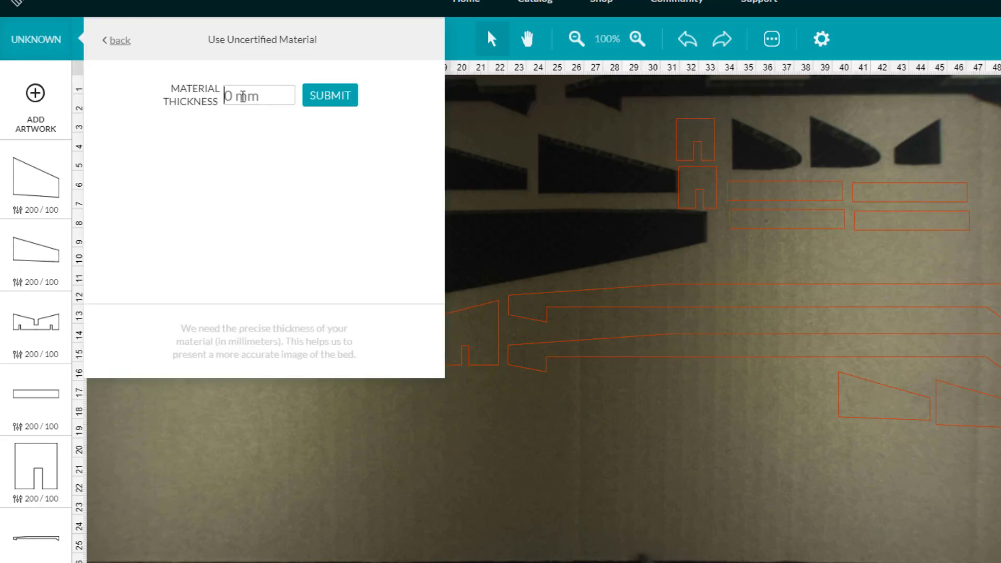
click(243, 97)
key(Return)
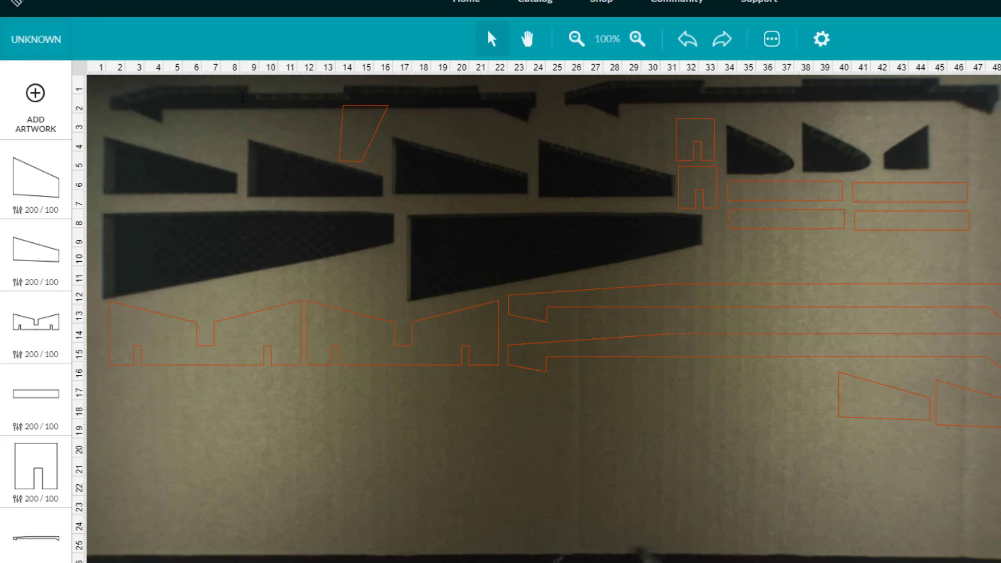
Nudge the vertical stabilizer outline to adjust its fit between the two tapered cut-outs in the realigned bed image
drag(357, 126, 360, 132)
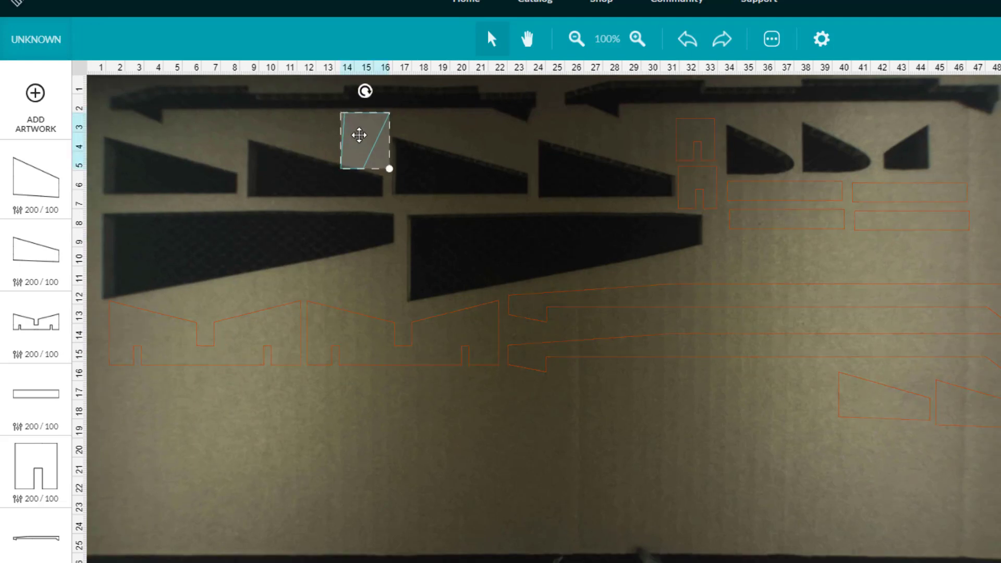
click(313, 169)
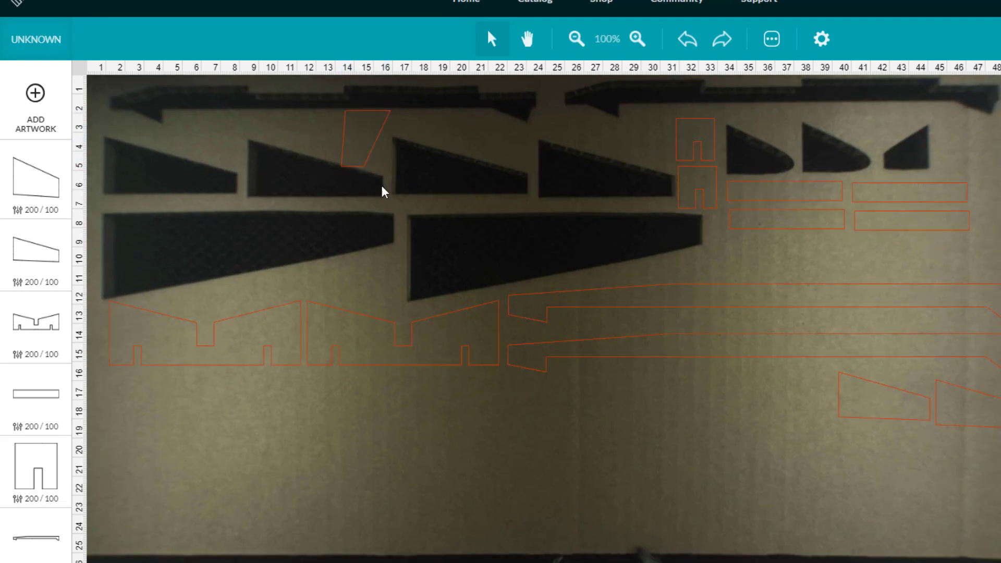
key(ctrl+z)
key(ctrl+shift+z)
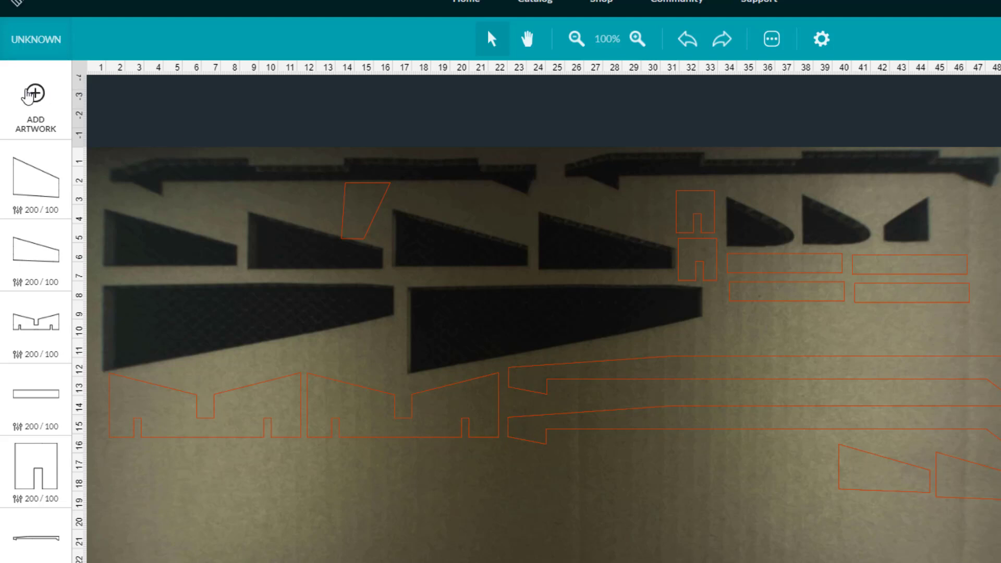
Add glider mdh v3 wing2 as artwork and assign it the 01.200.100 4mm cut setting
click(35, 97)
click(140, 129)
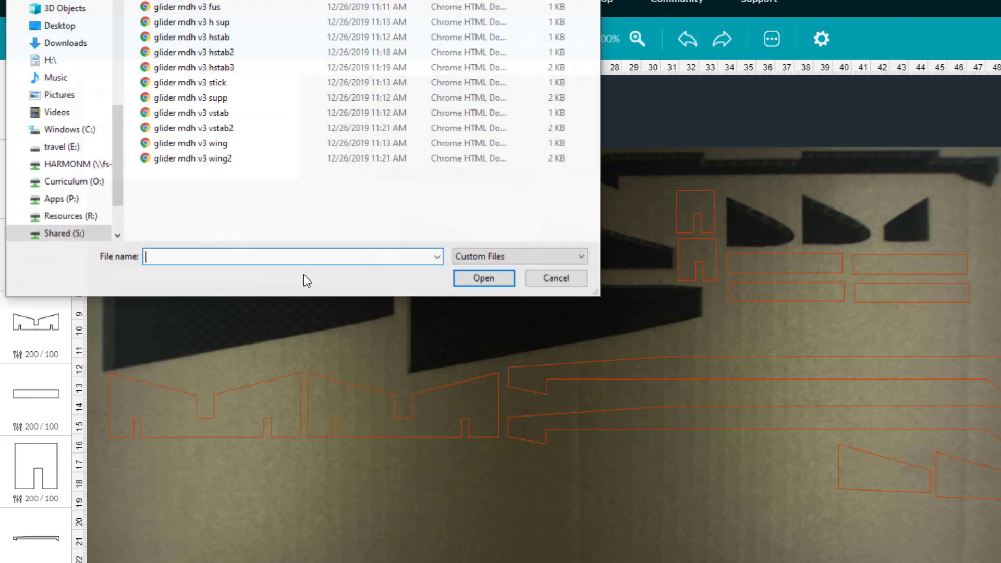
double_click(236, 157)
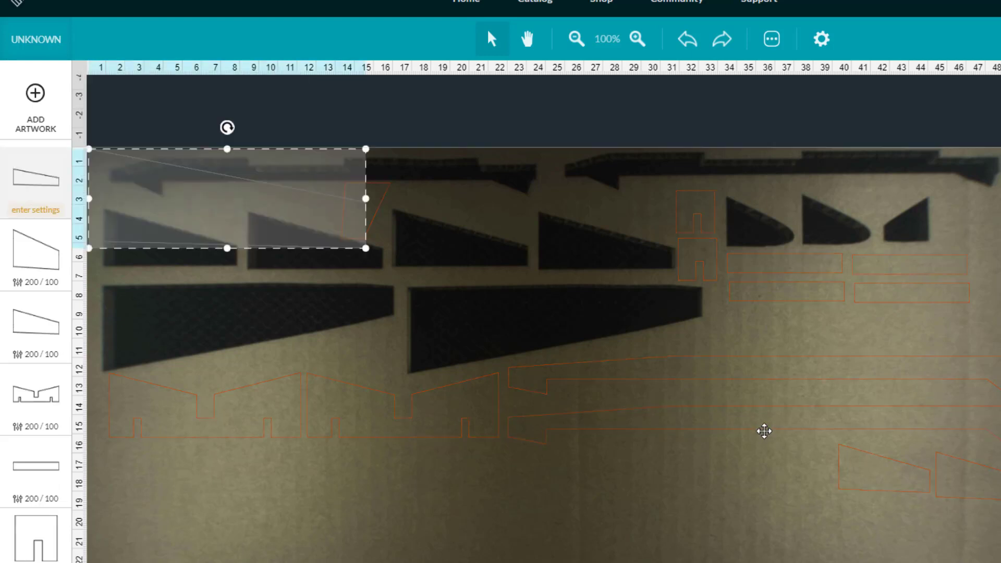
click(65, 215)
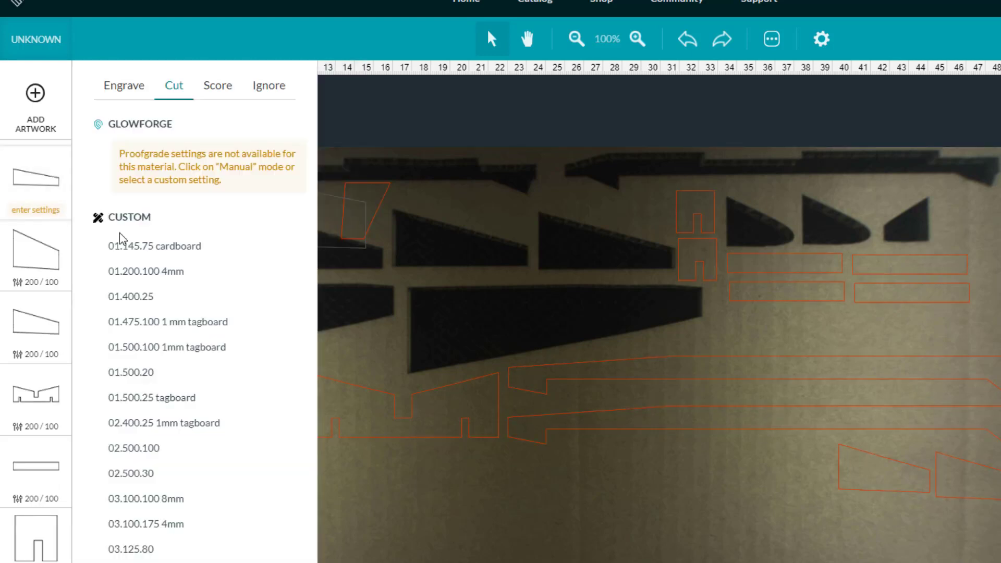
click(170, 272)
click(442, 431)
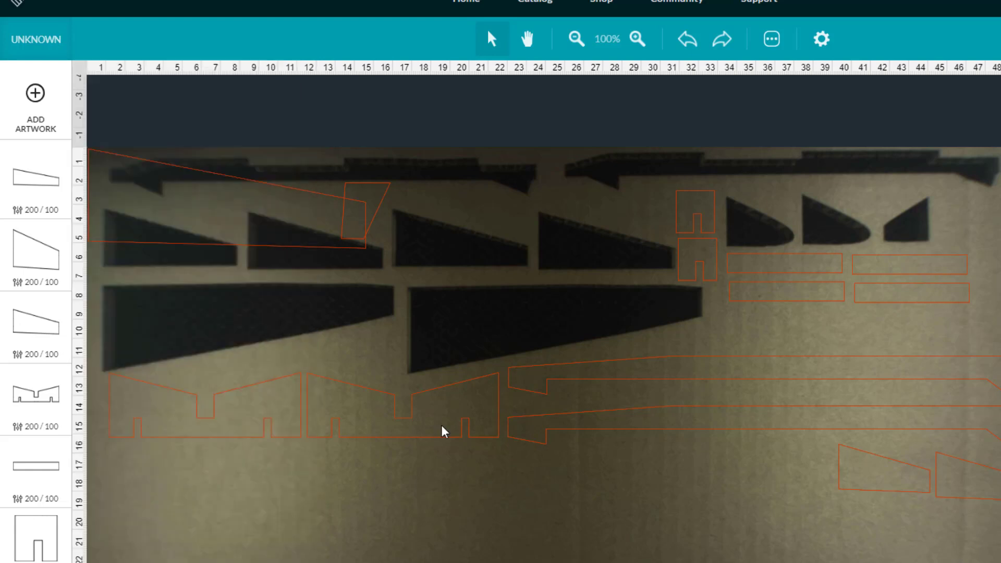
Move the wing outline to the uncut cardboard below the long fuselage outlines and place a copy beside it
drag(258, 224, 727, 534)
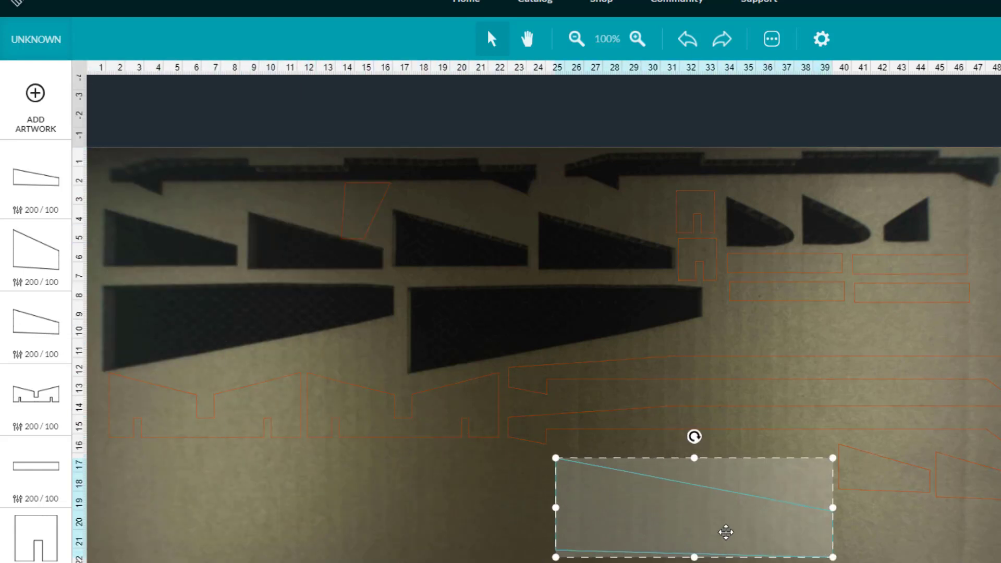
key(ctrl+c)
key(ctrl+v)
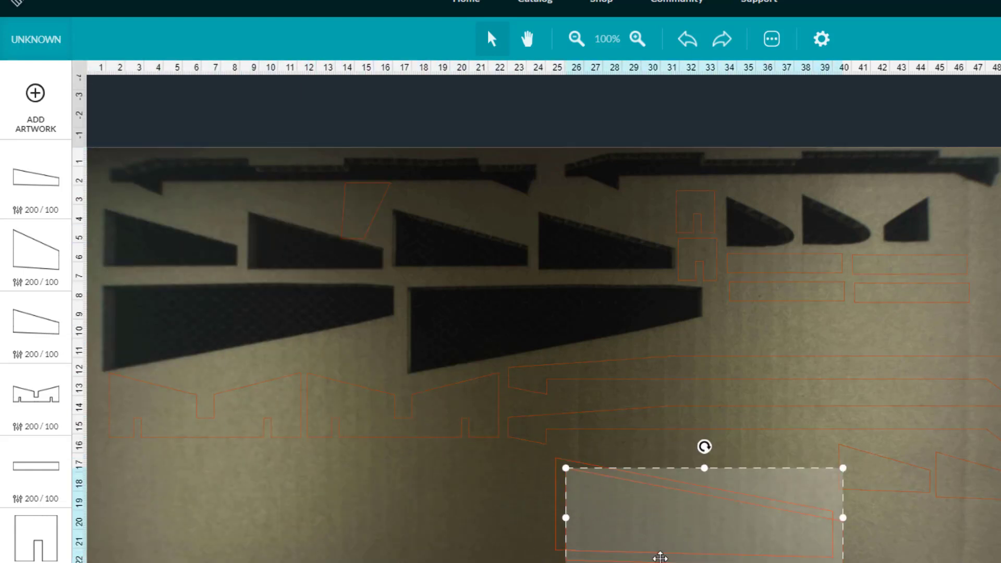
drag(659, 553, 364, 526)
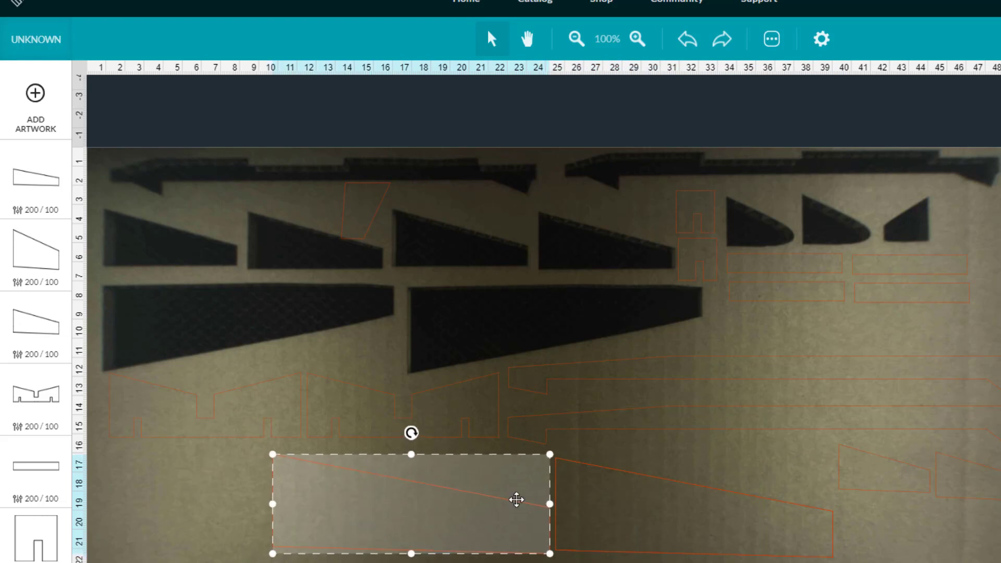
click(682, 455)
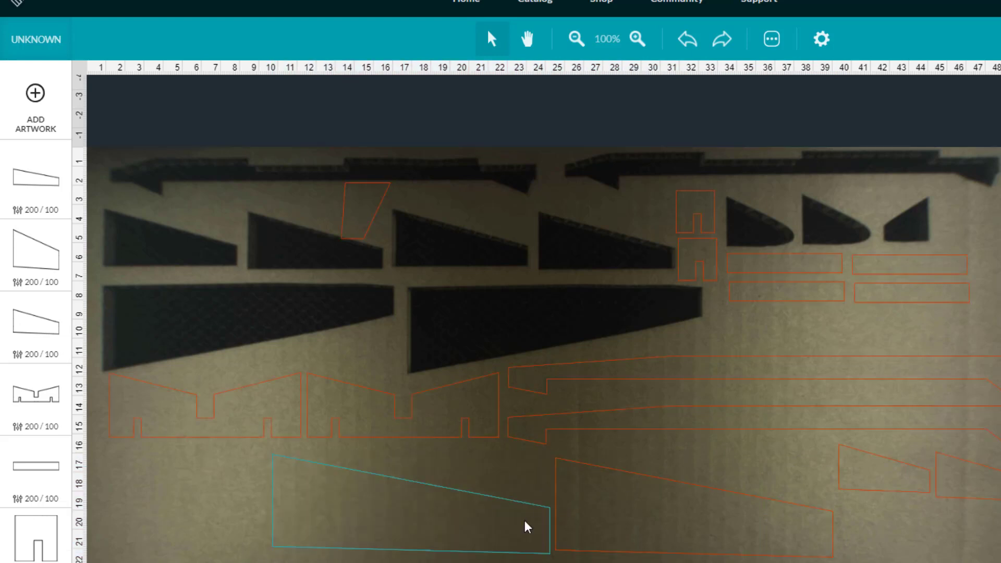